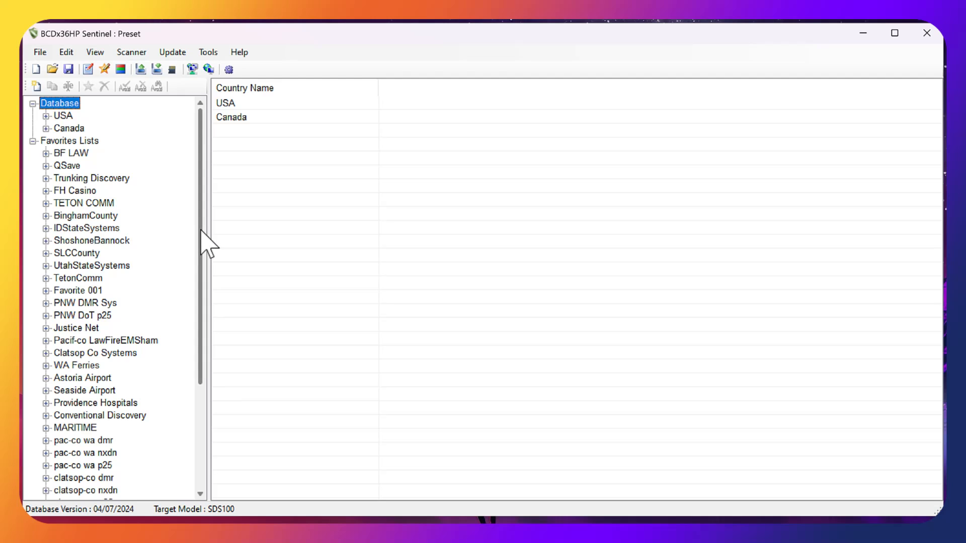
Read the data from the Uniden SDS100 scanner's microSD card into the PC software
{"action": "left_click_drag", "start_coordinate": [201, 231], "coordinate": [199, 338]}
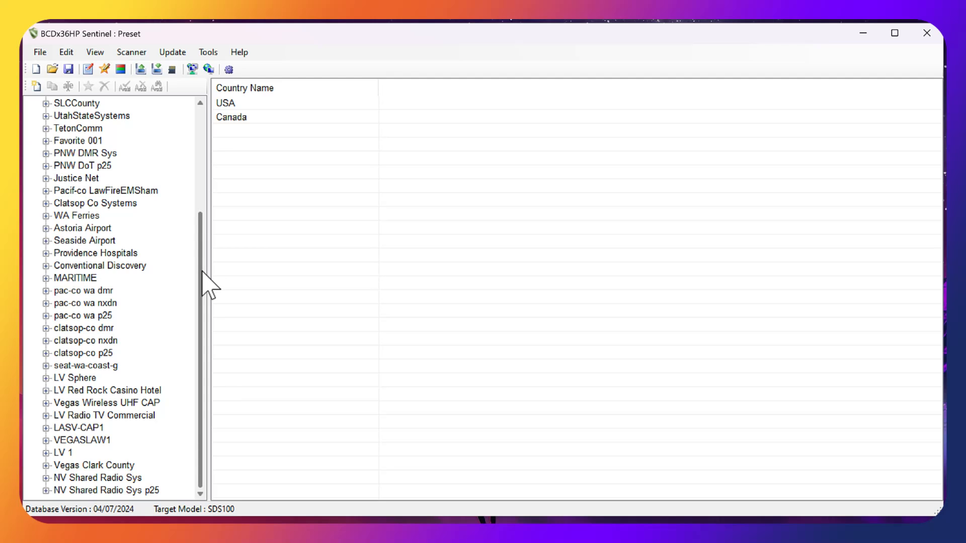
{"action": "left_click_drag", "start_coordinate": [202, 275], "coordinate": [194, 142]}
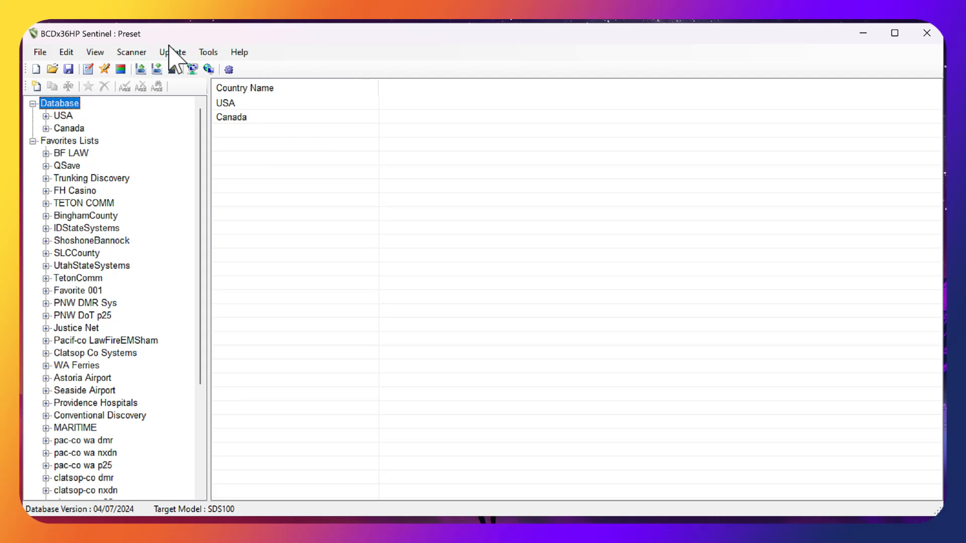
{"action": "left_click", "coordinate": [123, 53]}
{"action": "left_click", "coordinate": [148, 68]}
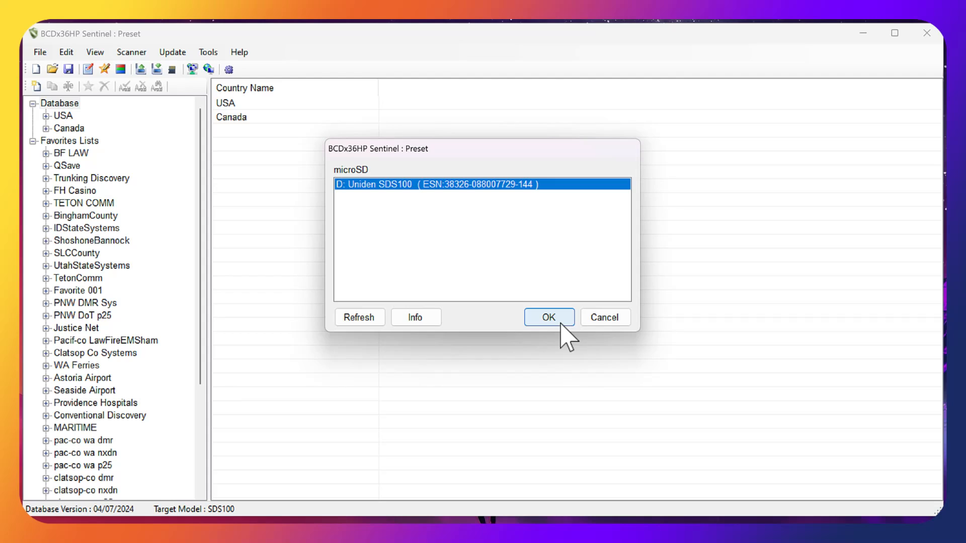
{"action": "left_click", "coordinate": [561, 324]}
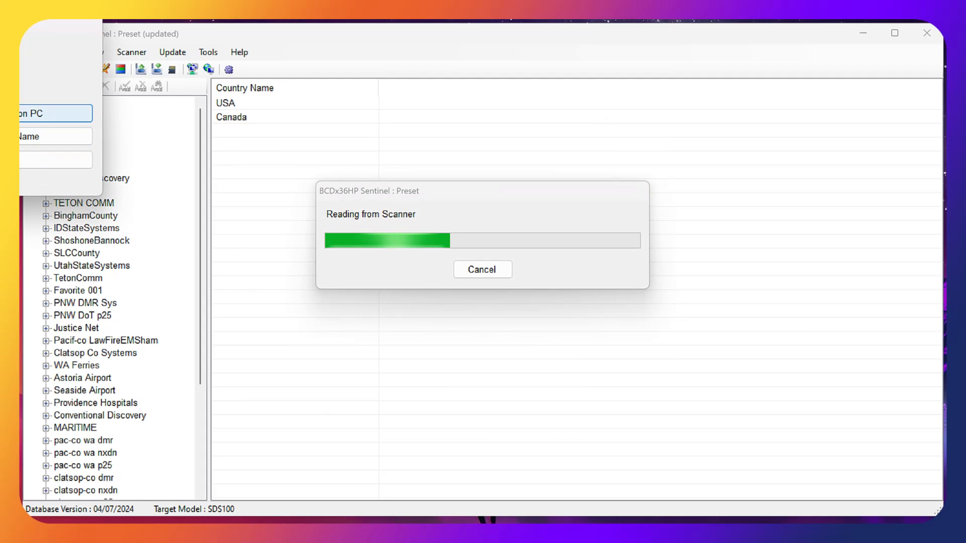
Resolve the read conflicts by copying and replacing Trunking Discovery on the PC, and apply the same choice to all remaining conflicts from PNW DMR Sys on
{"action": "left_click_drag", "start_coordinate": [20, 25], "coordinate": [280, 100]}
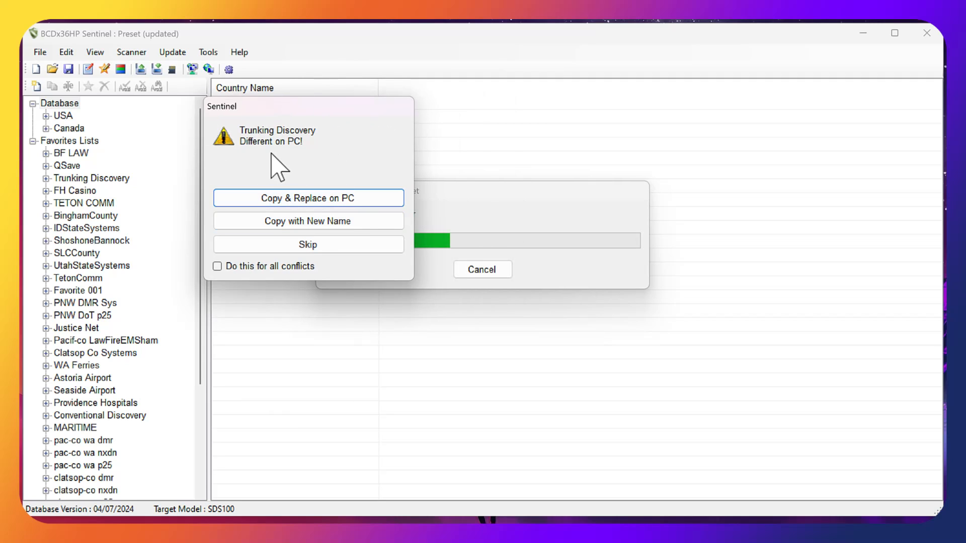
{"action": "left_click", "coordinate": [308, 203]}
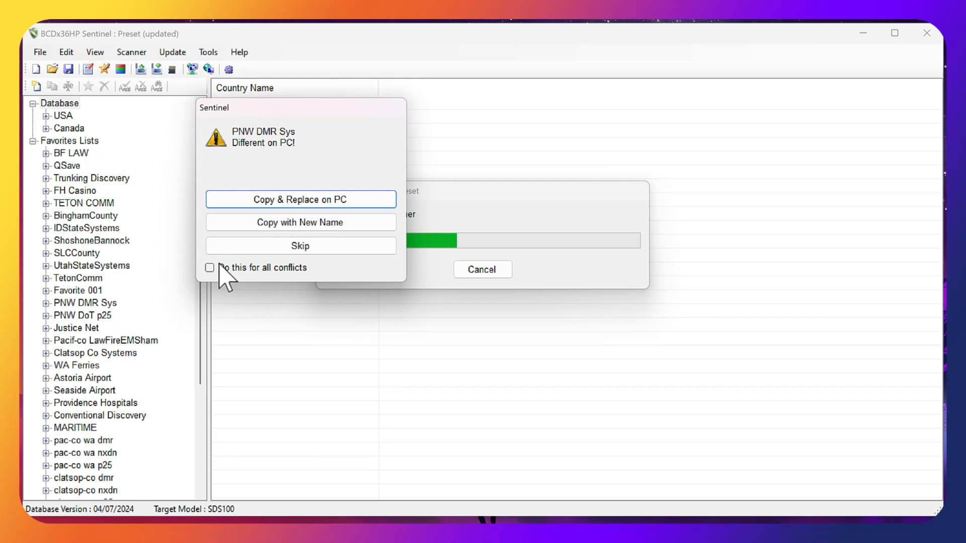
{"action": "left_click", "coordinate": [210, 268]}
{"action": "left_click", "coordinate": [301, 204]}
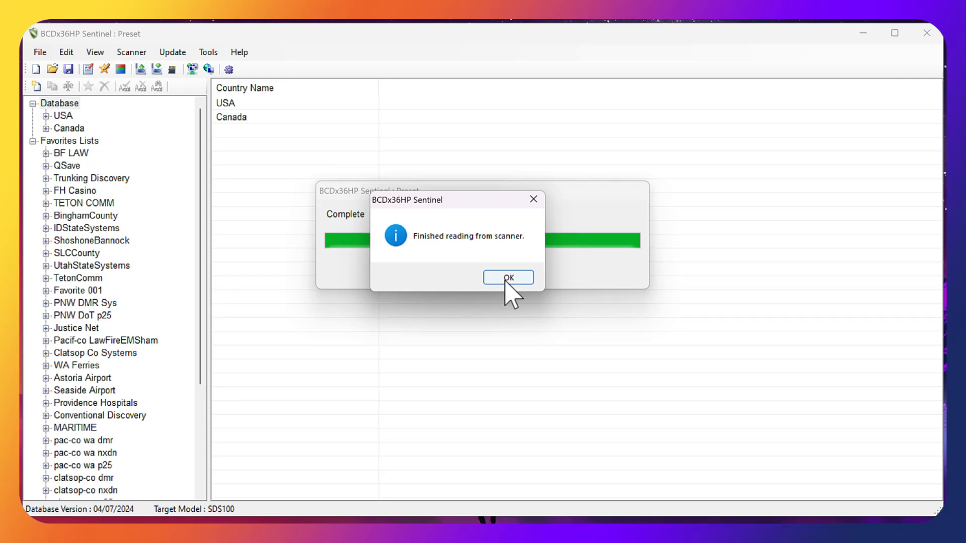
{"action": "left_click", "coordinate": [508, 277]}
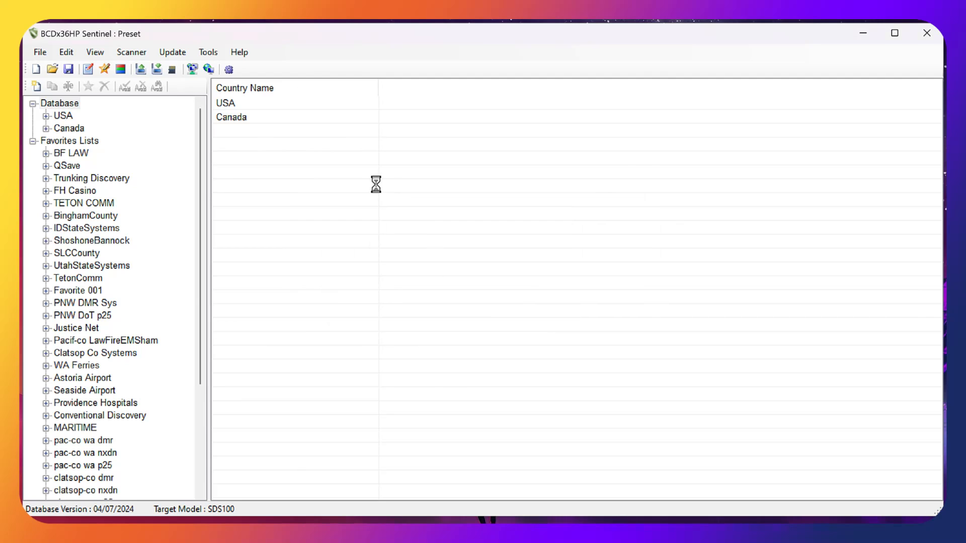
Run the firmware update check for the SDS100 scanner
{"action": "left_click", "coordinate": [132, 52]}
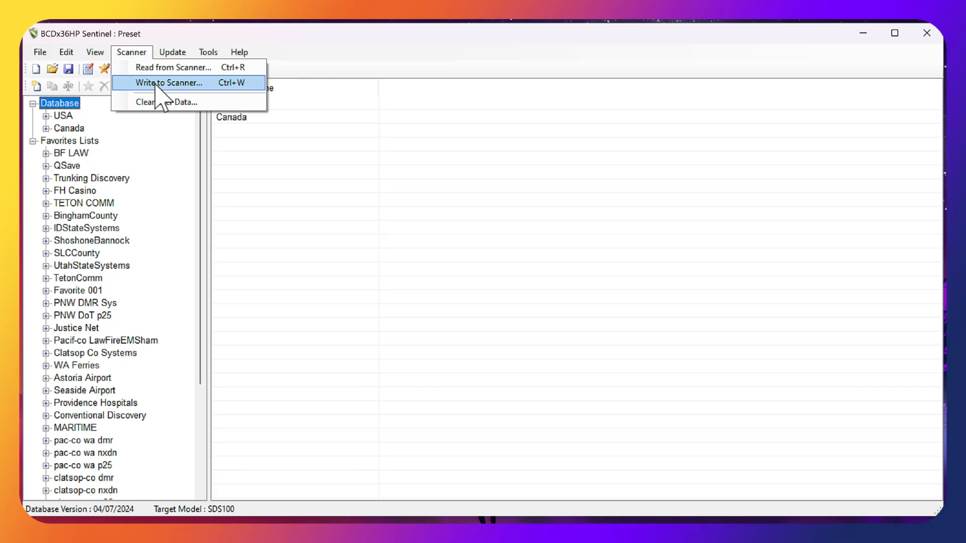
{"action": "left_click", "coordinate": [181, 67]}
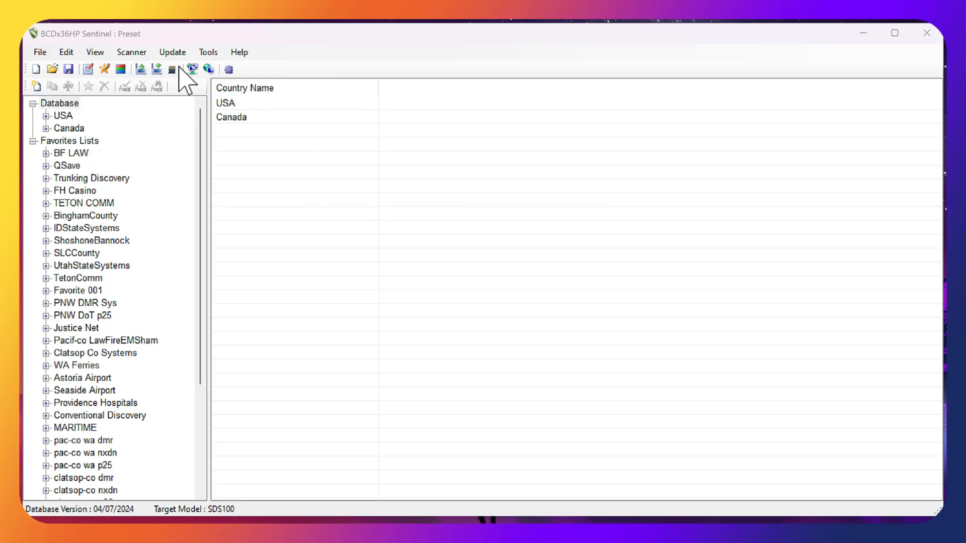
{"action": "left_click", "coordinate": [606, 358]}
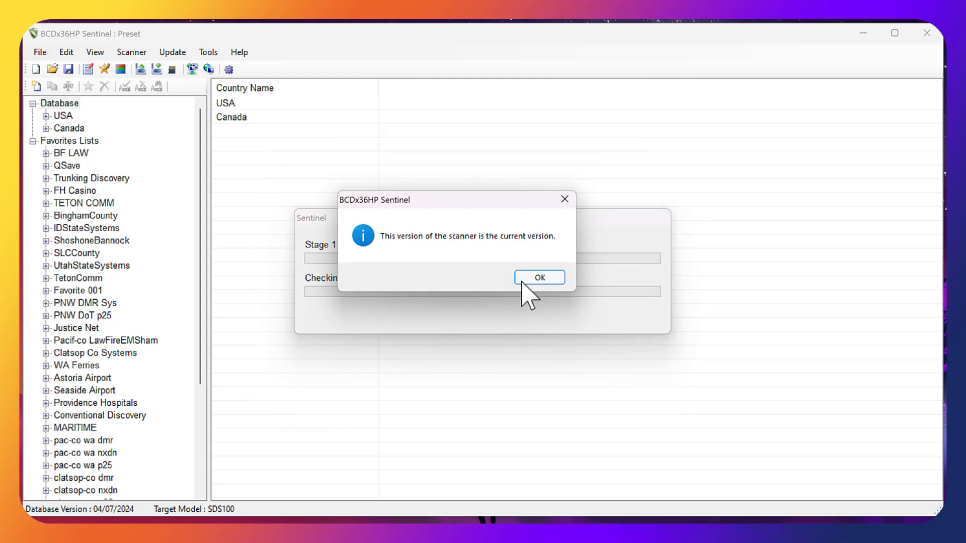
{"action": "left_click", "coordinate": [533, 277]}
Update the master database (HPDB) in full
{"action": "left_click", "coordinate": [172, 52]}
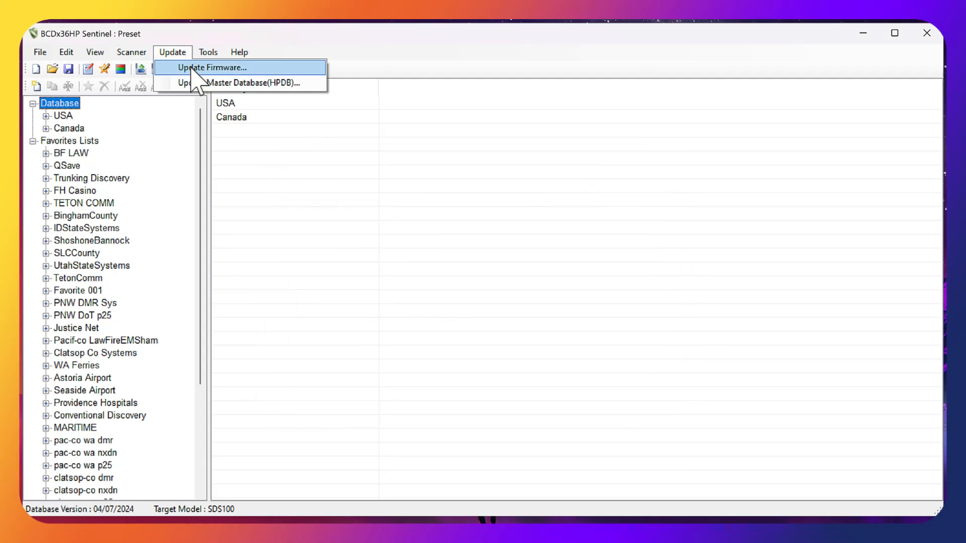
{"action": "left_click", "coordinate": [212, 84]}
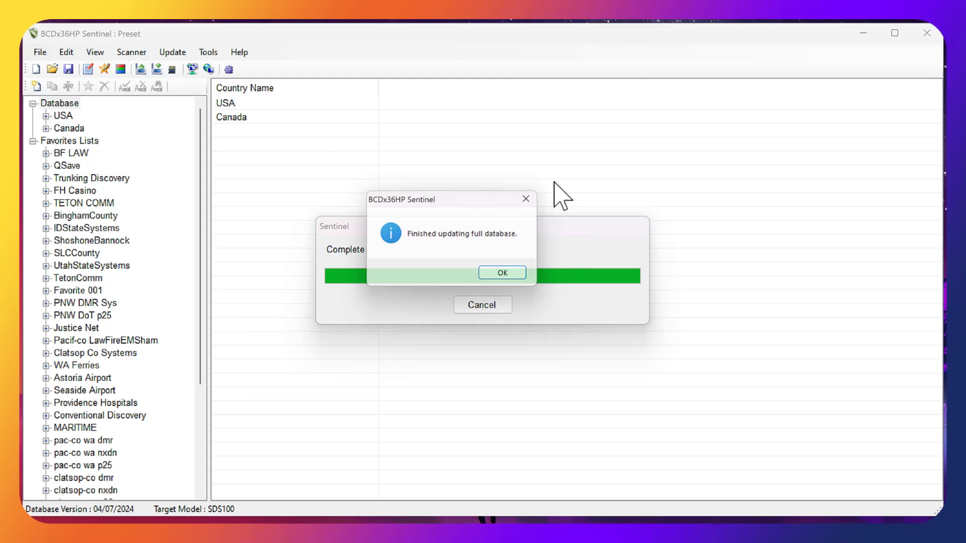
{"action": "left_click", "coordinate": [508, 278]}
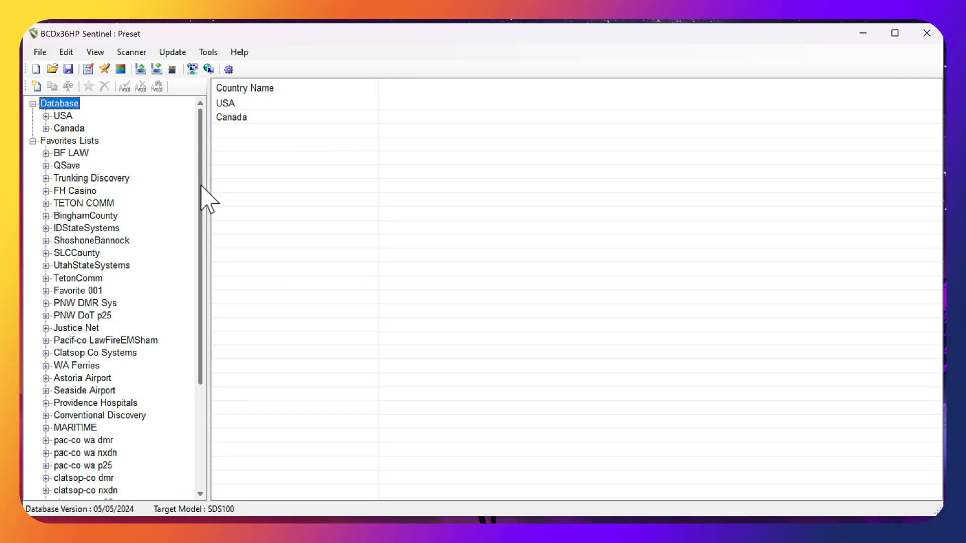
Remove the LASV-CAP1 list from the Favorites Lists
{"action": "left_click_drag", "start_coordinate": [201, 188], "coordinate": [218, 330]}
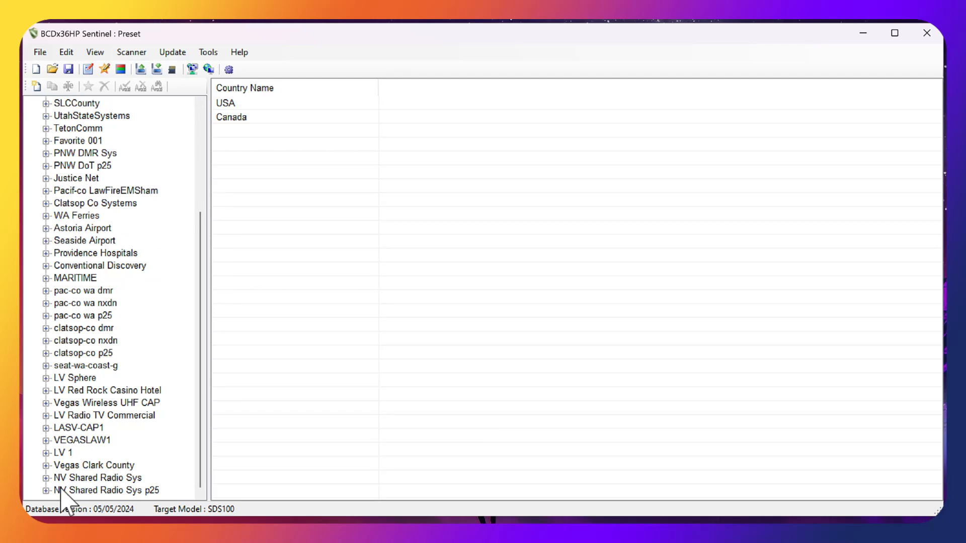
{"action": "left_click", "coordinate": [78, 427]}
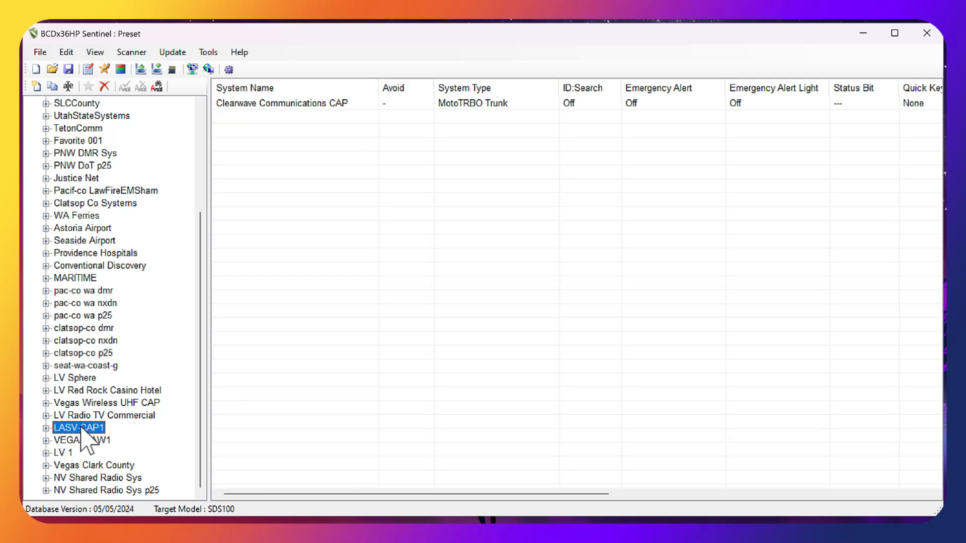
{"action": "right_click", "coordinate": [80, 428]}
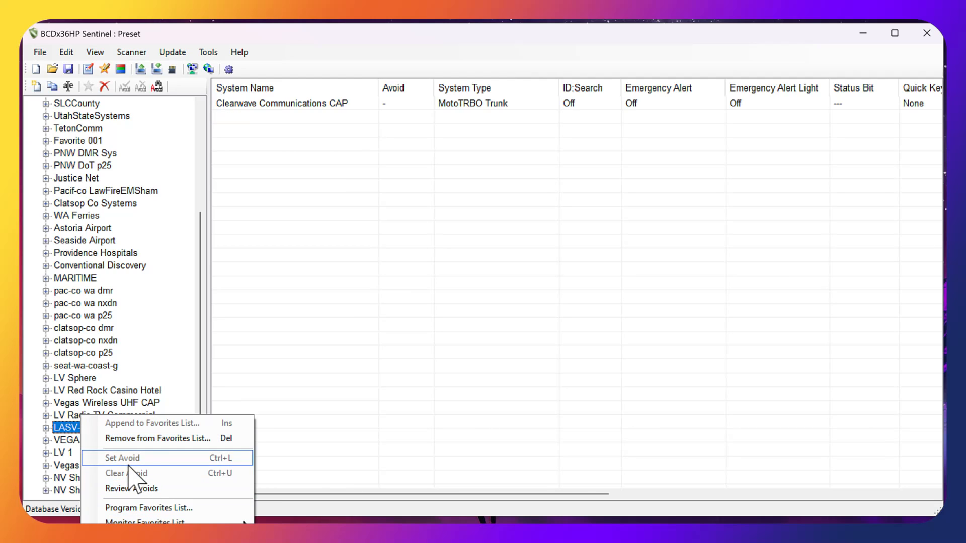
{"action": "left_click", "coordinate": [155, 441]}
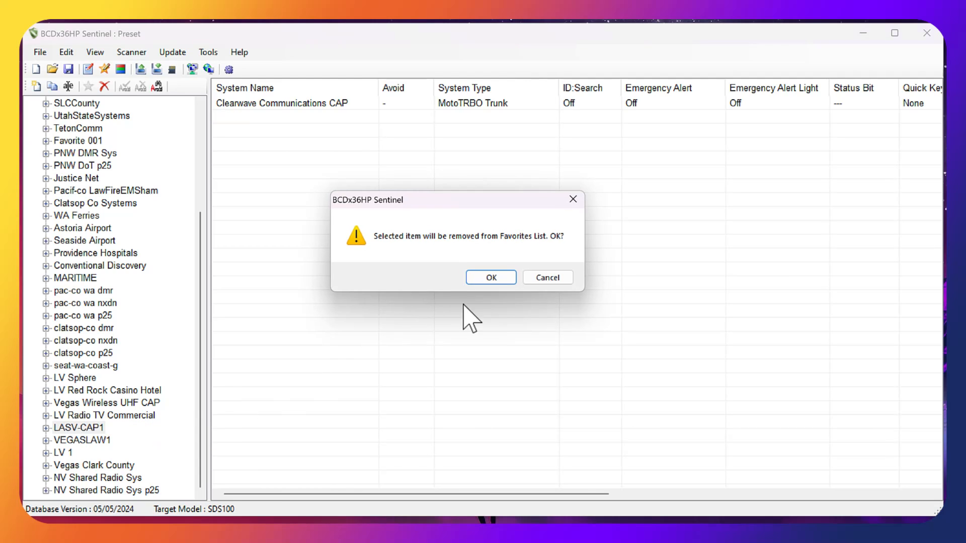
{"action": "left_click", "coordinate": [503, 277]}
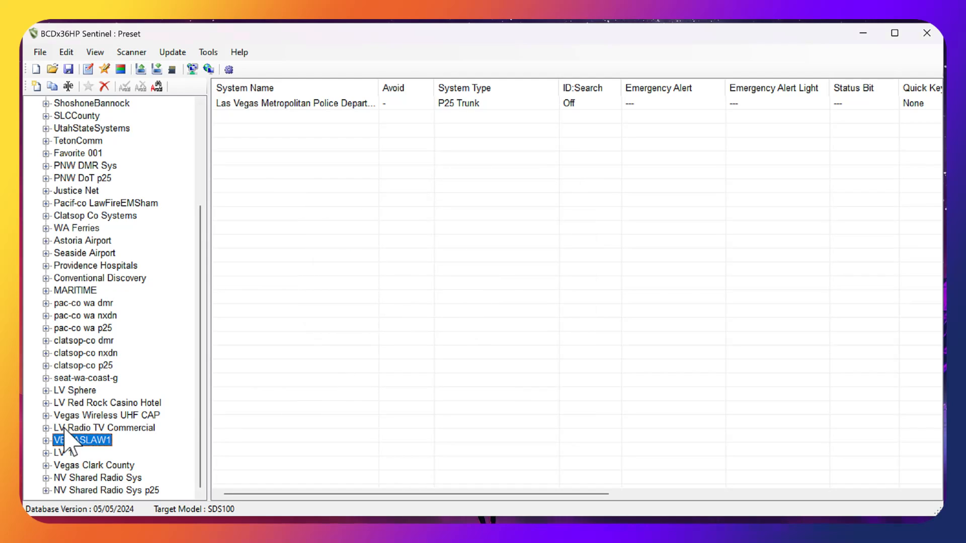
Remove the NV Shared Radio Sys p25 list from the Favorites Lists
{"action": "left_click", "coordinate": [92, 489]}
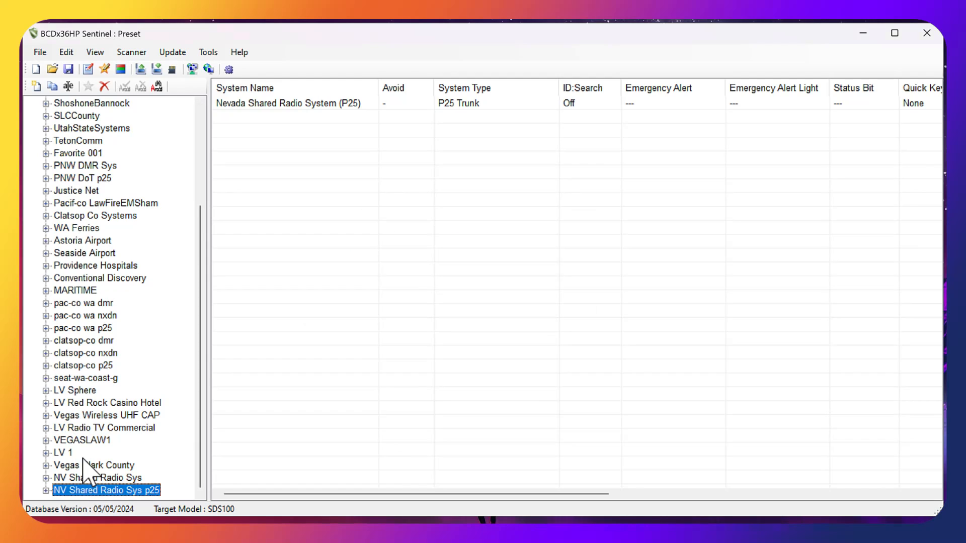
{"action": "right_click", "coordinate": [76, 490]}
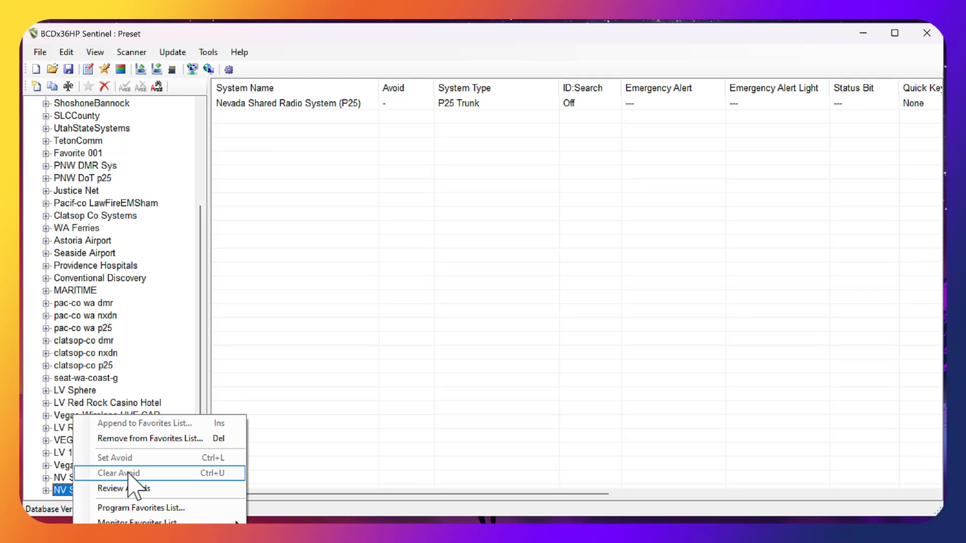
{"action": "left_click", "coordinate": [150, 438]}
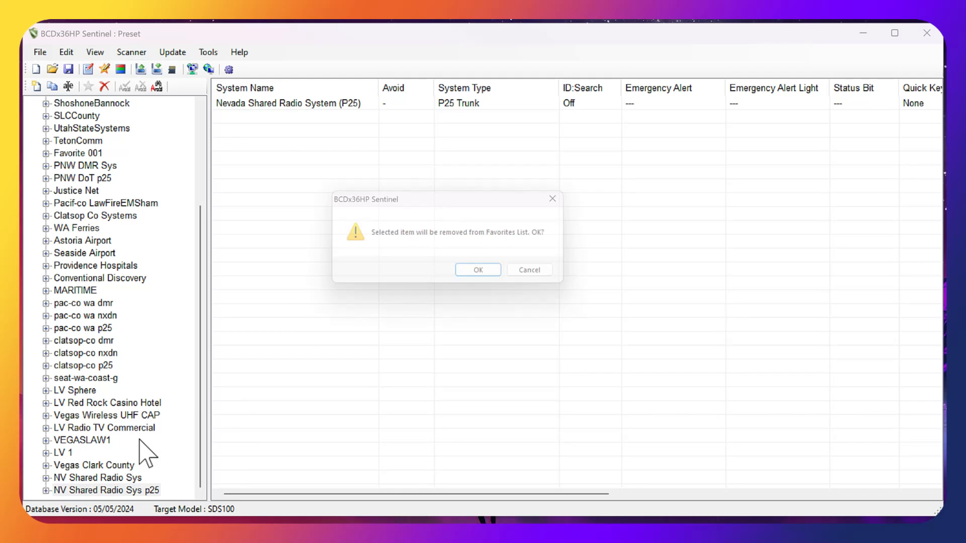
{"action": "left_click", "coordinate": [492, 279]}
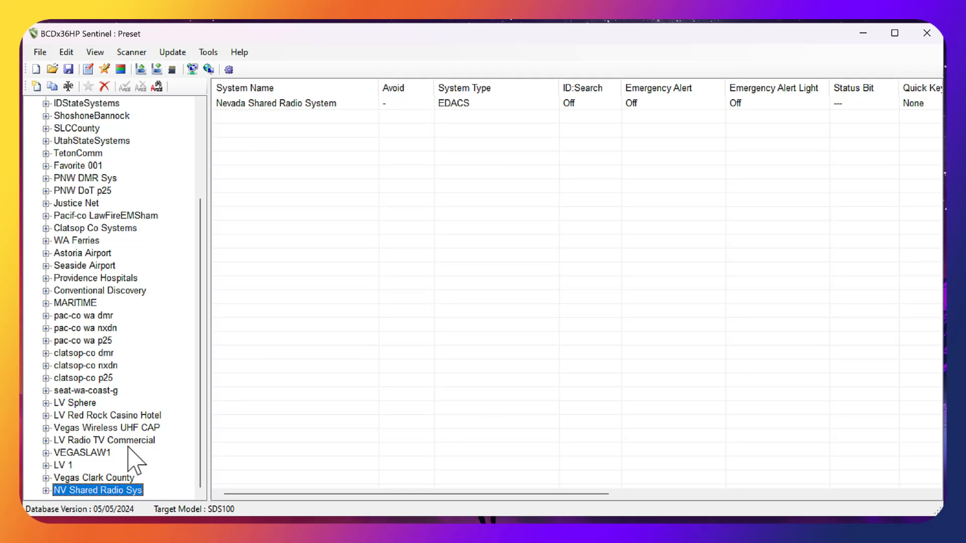
Remove the NV Shared Radio Sys and Vegas Clark County lists from the Favorites Lists
{"action": "key", "text": "Delete"}
{"action": "key", "text": "Return"}
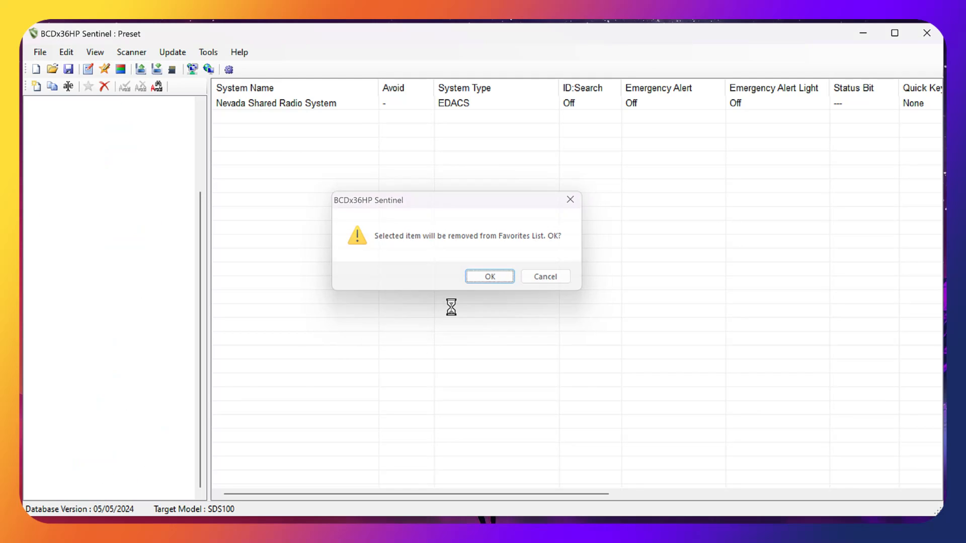
{"action": "key", "text": "Delete"}
{"action": "key", "text": "Return"}
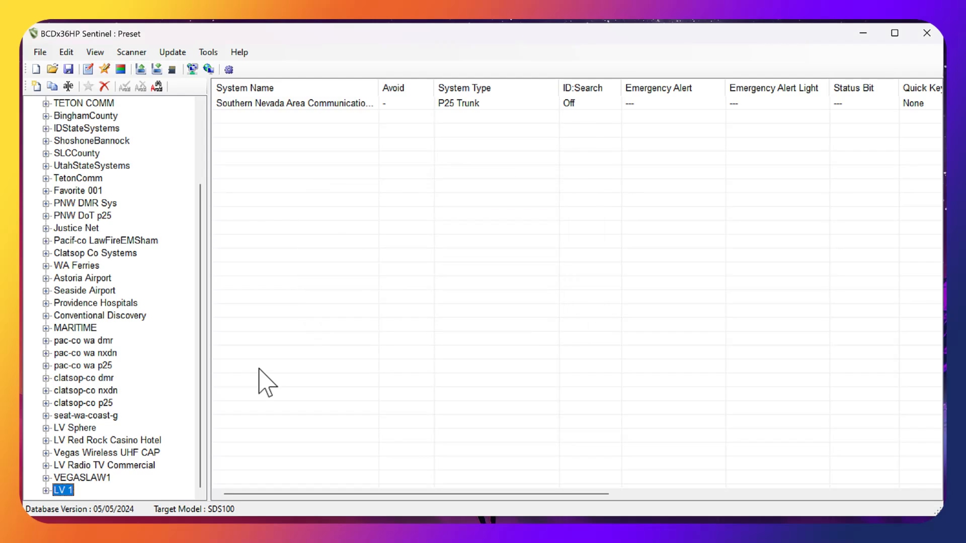
Remove the LV 1, VEGASLAW1 and LV Radio TV Commercial lists from the Favorites Lists
{"action": "key", "text": "Delete"}
{"action": "key", "text": "Return"}
{"action": "key", "text": "Delete"}
{"action": "key", "text": "Return"}
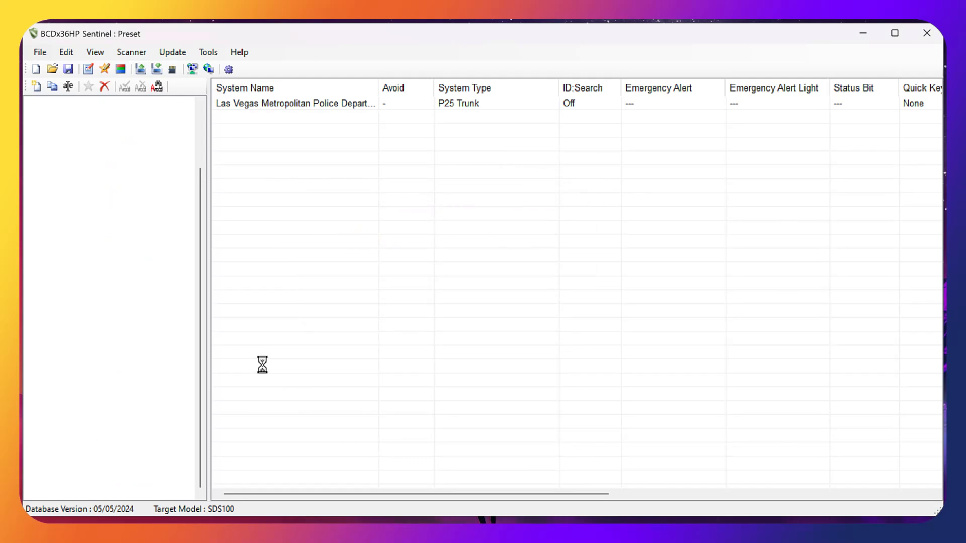
{"action": "key", "text": "Delete"}
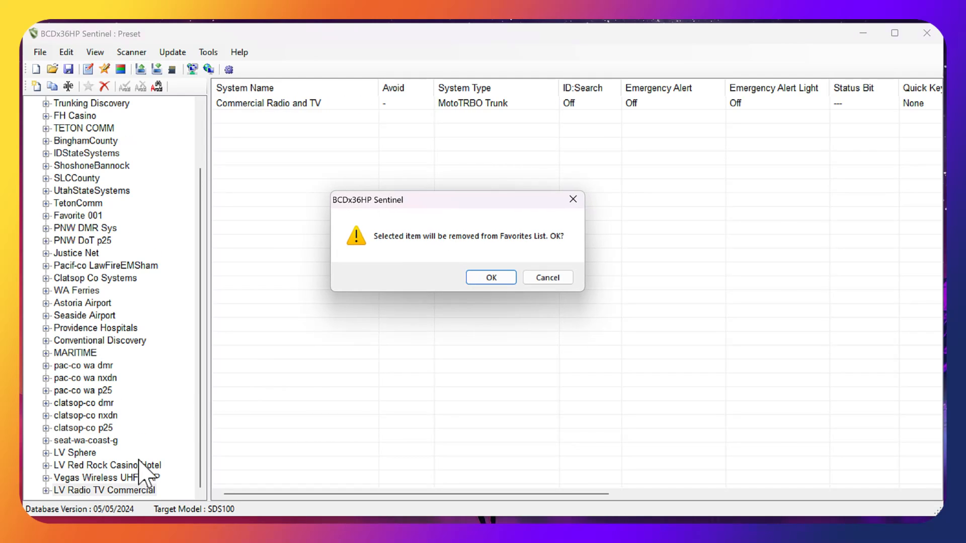
{"action": "key", "text": "Return"}
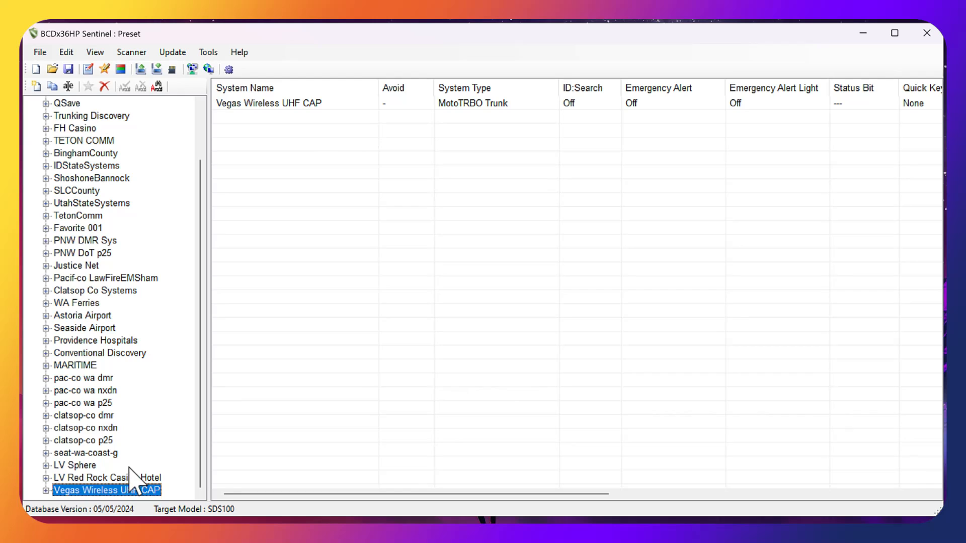
Remove the Vegas Wireless UHF CAP, LV Red Rock Casino Hotel and LV Sphere lists from the Favorites Lists
{"action": "key", "text": "Delete"}
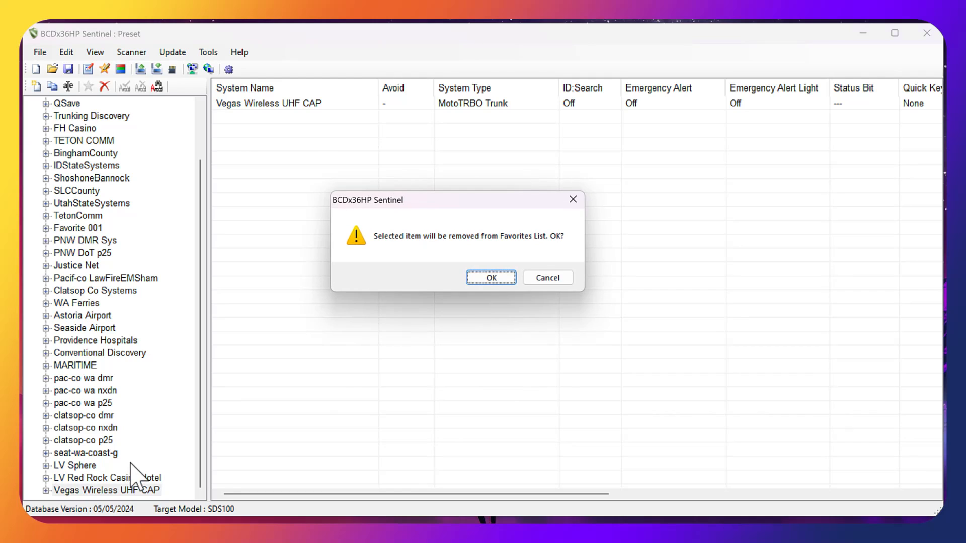
{"action": "left_click", "coordinate": [501, 283]}
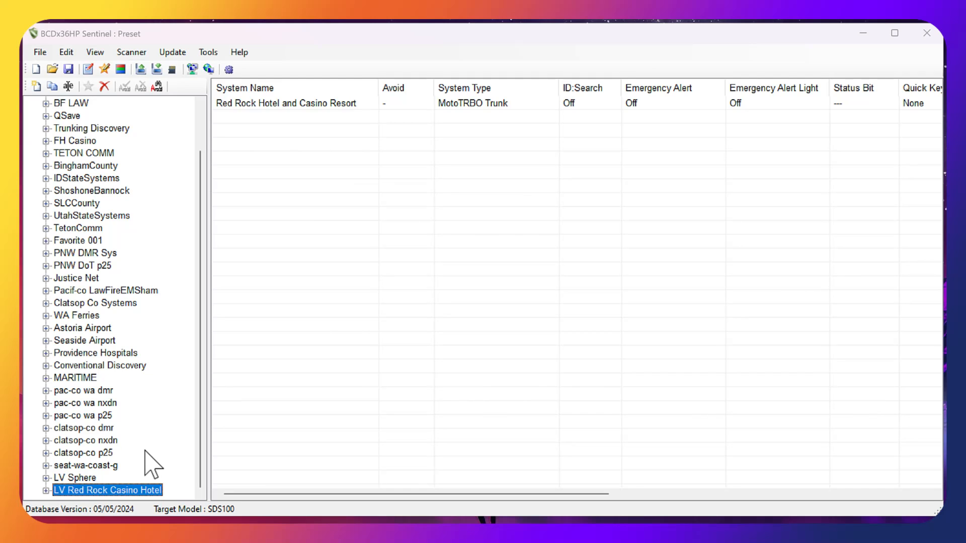
{"action": "key", "text": "Delete"}
{"action": "key", "text": "Return"}
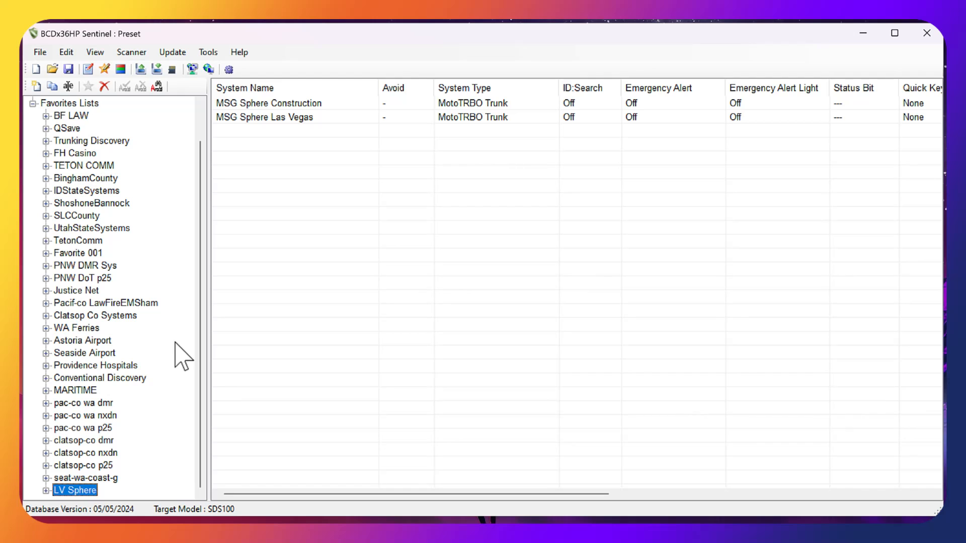
{"action": "key", "text": "Delete"}
{"action": "key", "text": "Return"}
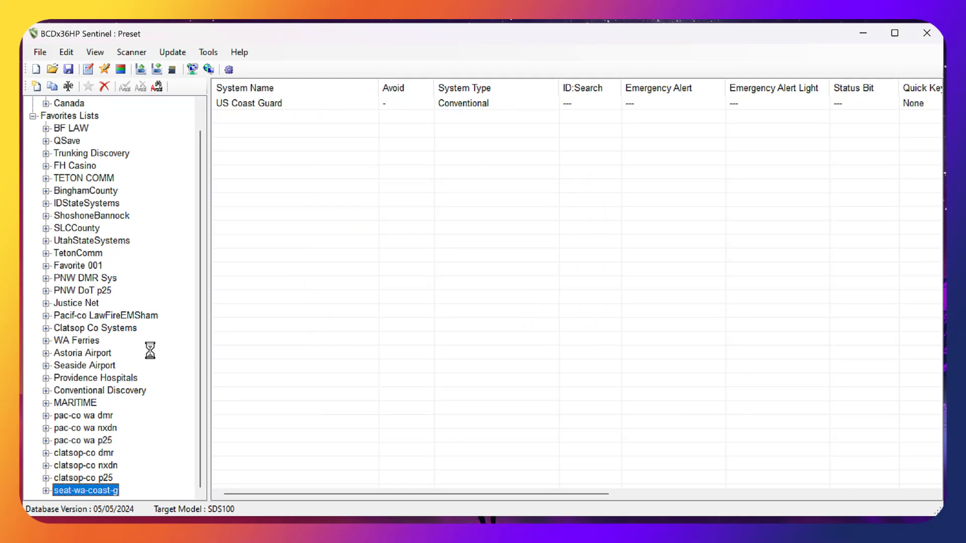
Remove the seat-wa-coast-g list from the Favorites Lists
{"action": "key", "text": "Delete"}
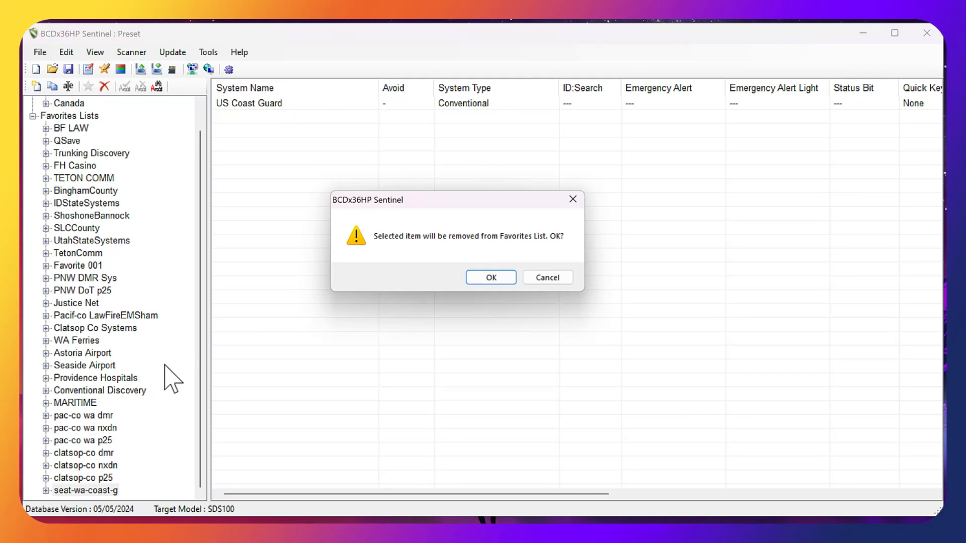
{"action": "key", "text": "Return"}
{"action": "key", "text": "Delete"}
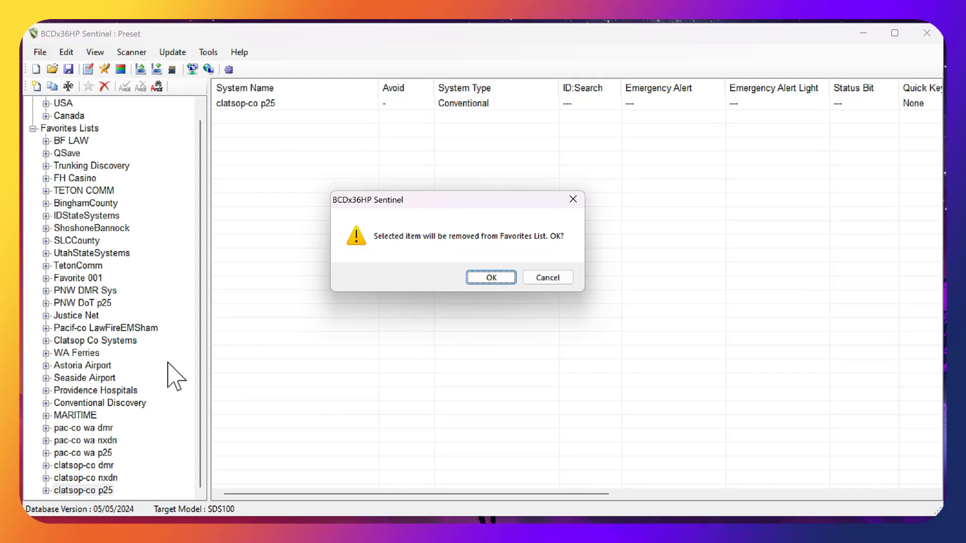
{"action": "left_click", "coordinate": [546, 278]}
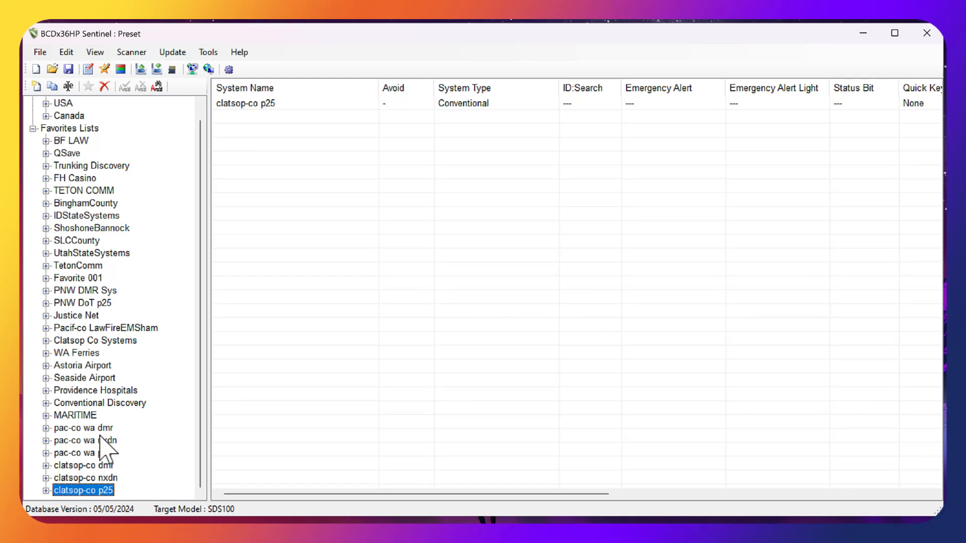
Remove the Conventional Discovery, Pacif-co LawFireEMSham and Favorite 001 lists from the Favorites Lists
{"action": "left_click", "coordinate": [99, 405]}
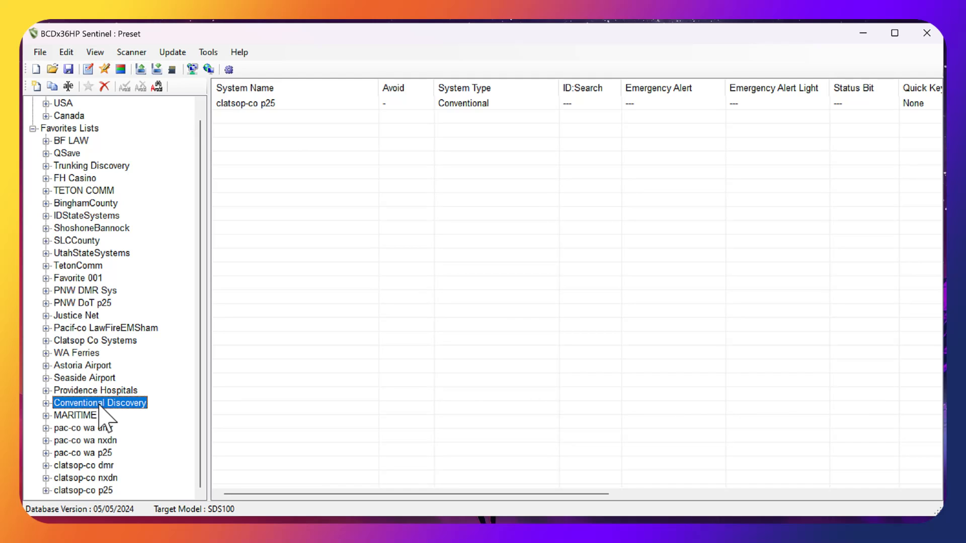
{"action": "key", "text": "Delete"}
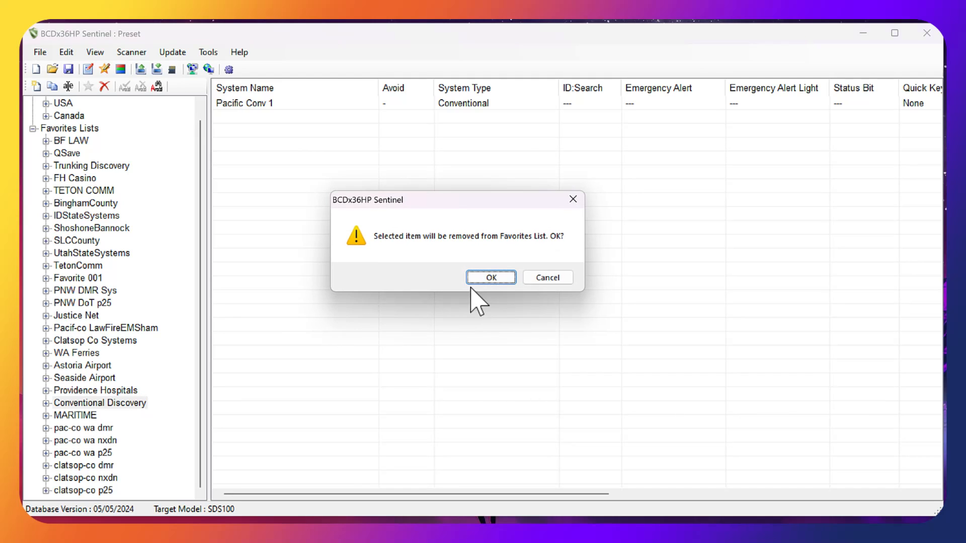
{"action": "left_click", "coordinate": [488, 277]}
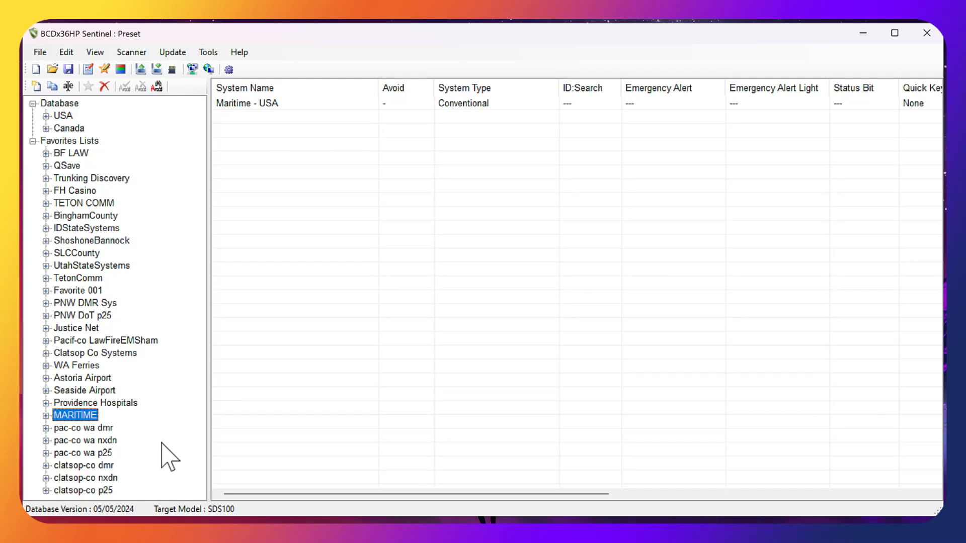
{"action": "left_click", "coordinate": [73, 342]}
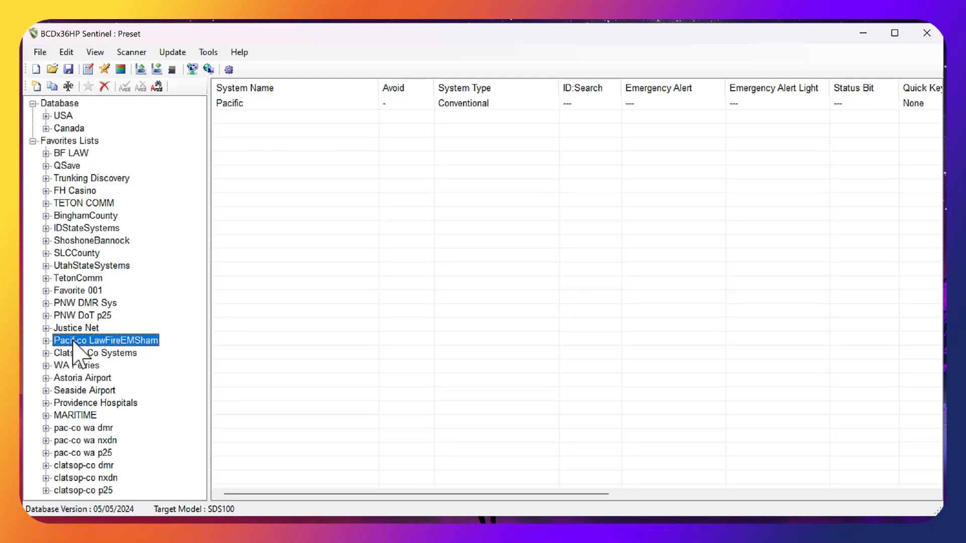
{"action": "key", "text": "Delete"}
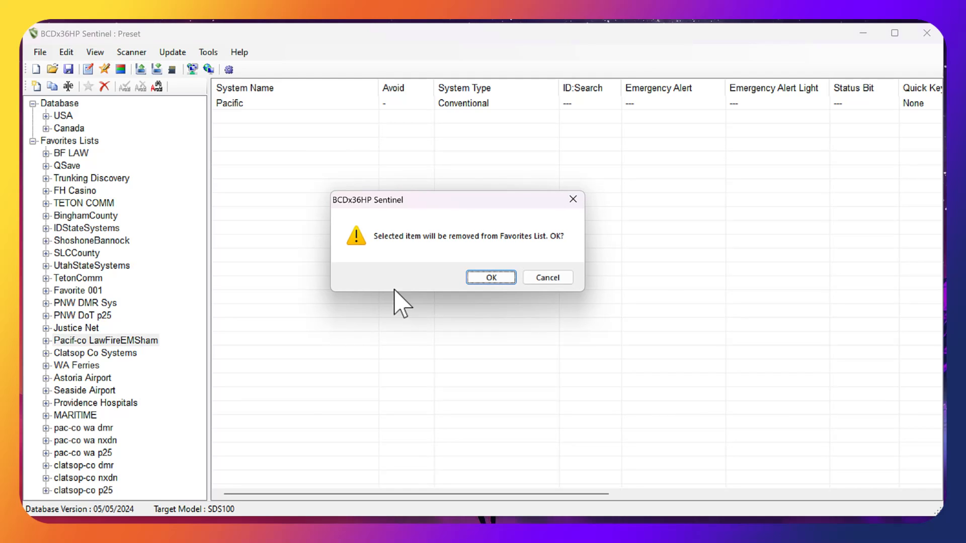
{"action": "left_click", "coordinate": [496, 278]}
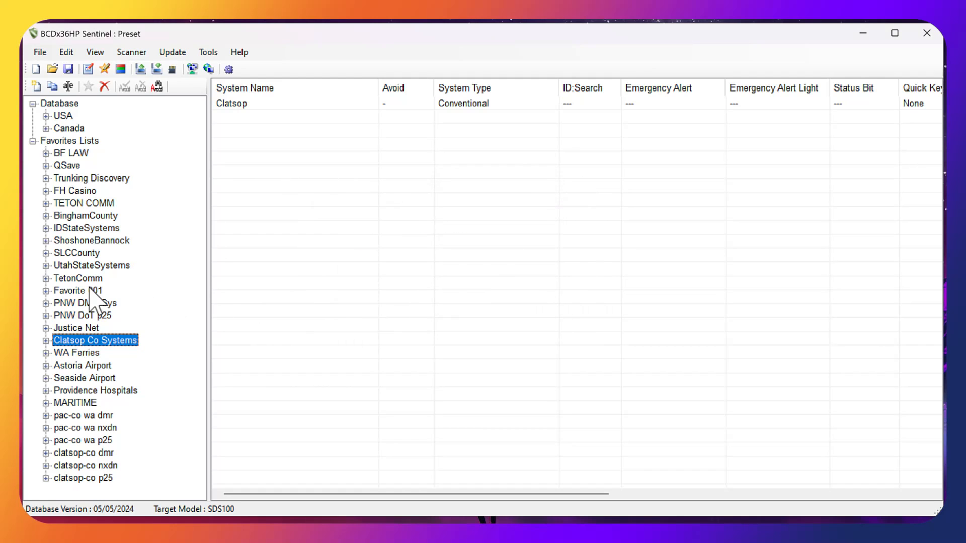
{"action": "left_click", "coordinate": [90, 290]}
{"action": "key", "text": "Delete"}
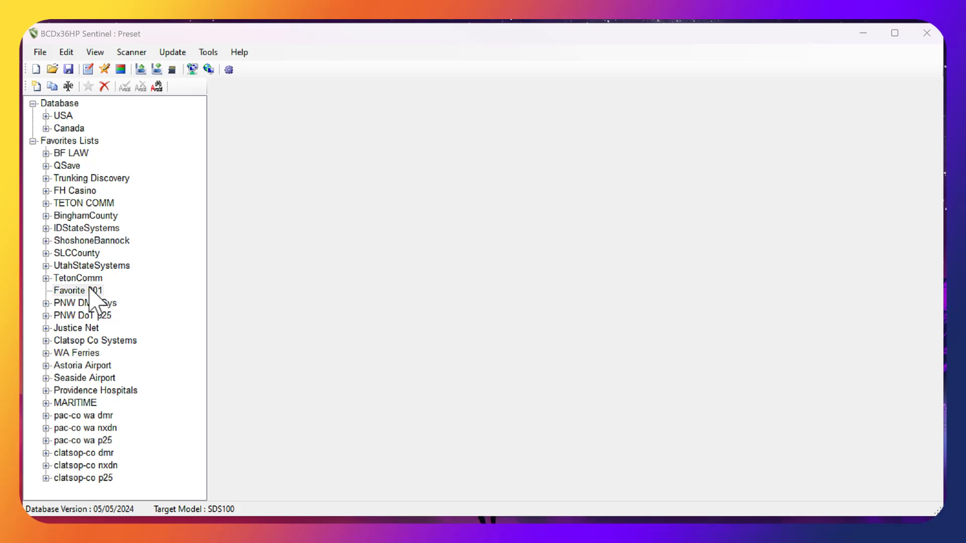
{"action": "left_click", "coordinate": [491, 277]}
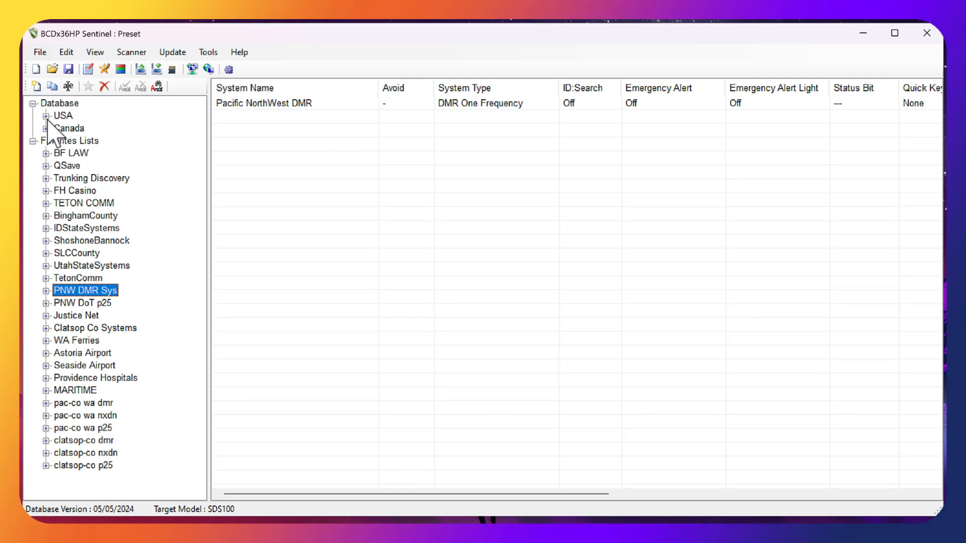
Collapse the Favorites Lists and expand USA in the Database to look through its states
{"action": "left_click", "coordinate": [33, 141]}
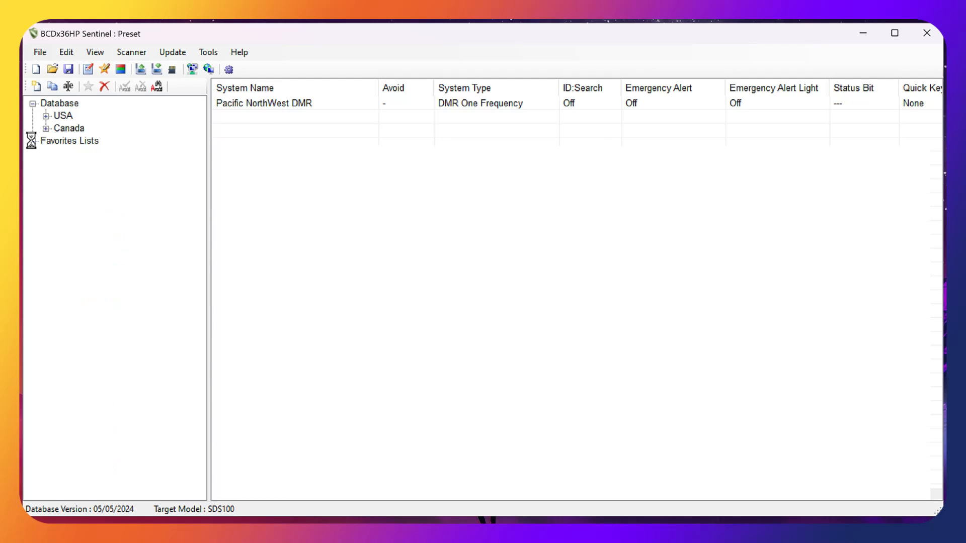
{"action": "left_click", "coordinate": [72, 102]}
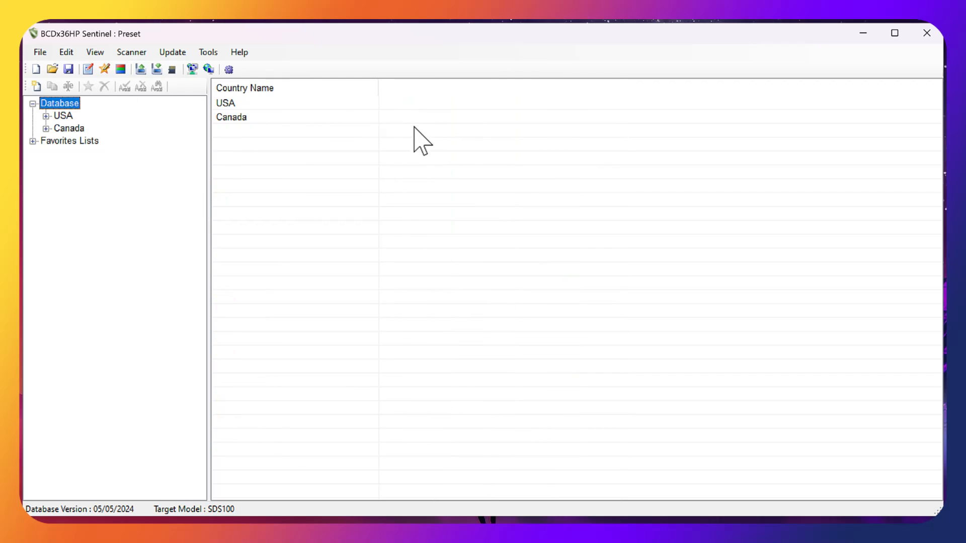
{"action": "left_click", "coordinate": [45, 116]}
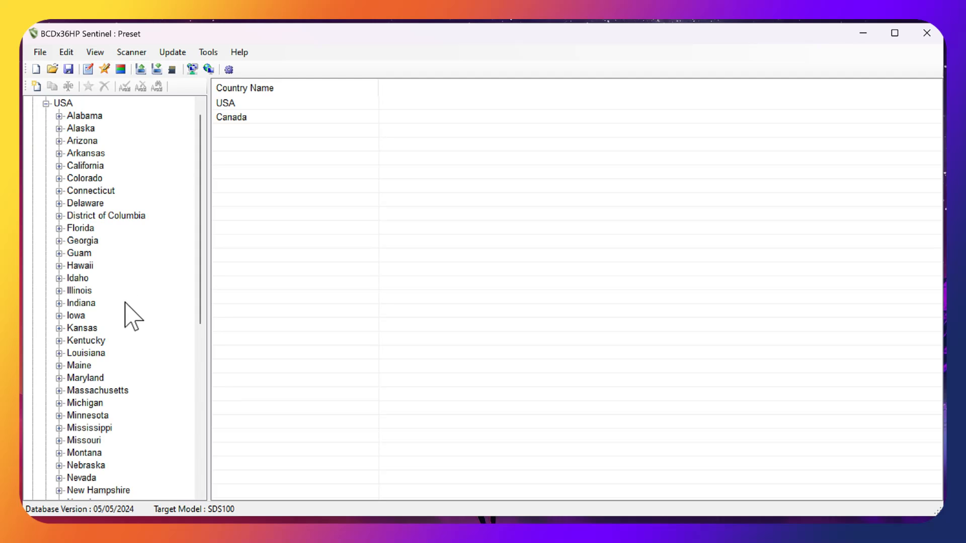
{"action": "scroll", "coordinate": [130, 327], "scroll_direction": "down", "scroll_amount": 4}
{"action": "scroll", "coordinate": [144, 432], "scroll_direction": "down", "scroll_amount": 1}
{"action": "scroll", "coordinate": [146, 428], "scroll_direction": "up", "scroll_amount": 1}
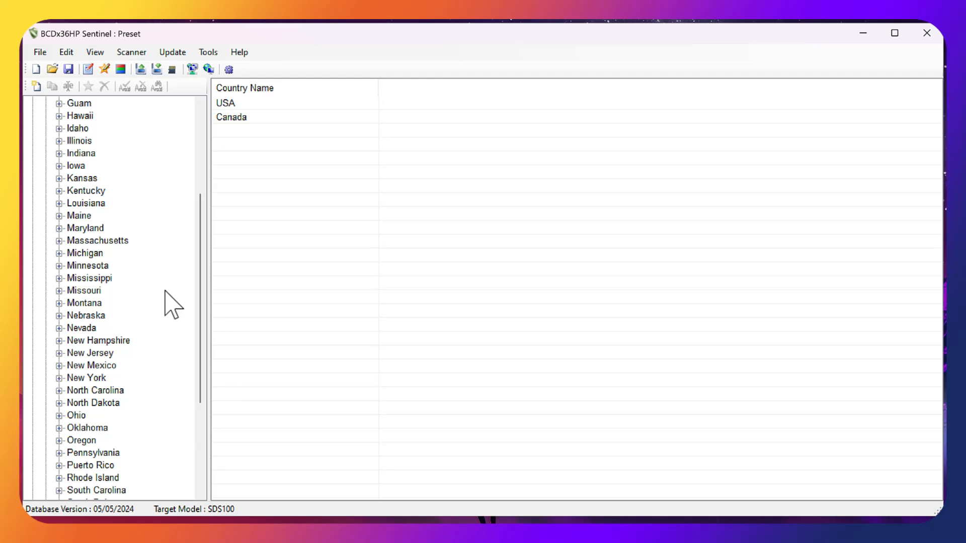
{"action": "scroll", "coordinate": [143, 322], "scroll_direction": "down", "scroll_amount": 1}
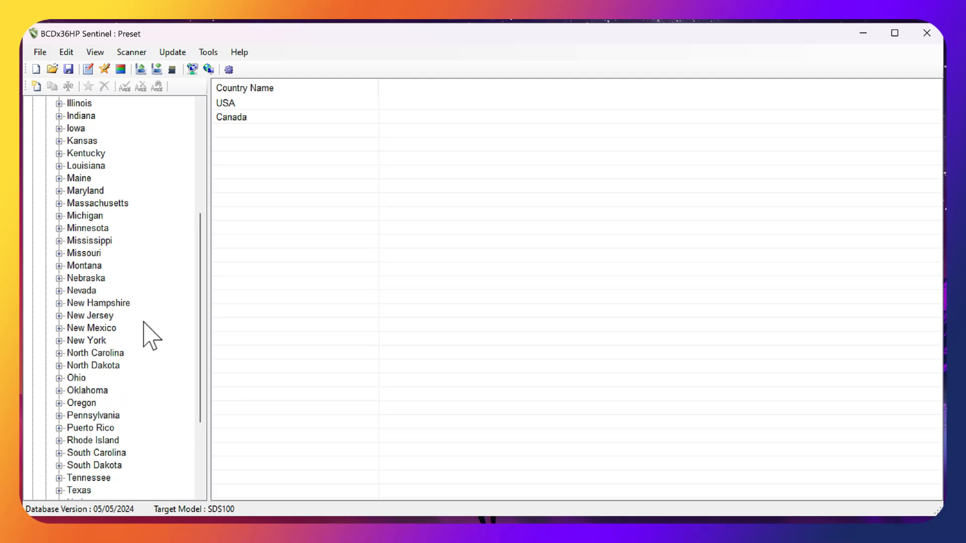
{"action": "scroll", "coordinate": [144, 319], "scroll_direction": "up", "scroll_amount": 5}
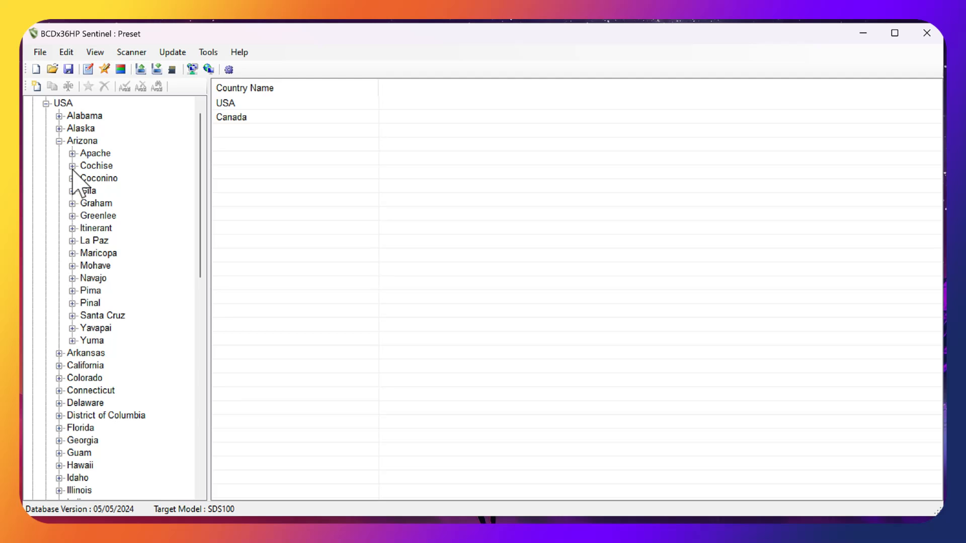
Expand Arizona's Apache, Cochise, Coconino and Gila counties to view the system categories under each
{"action": "left_click", "coordinate": [73, 153]}
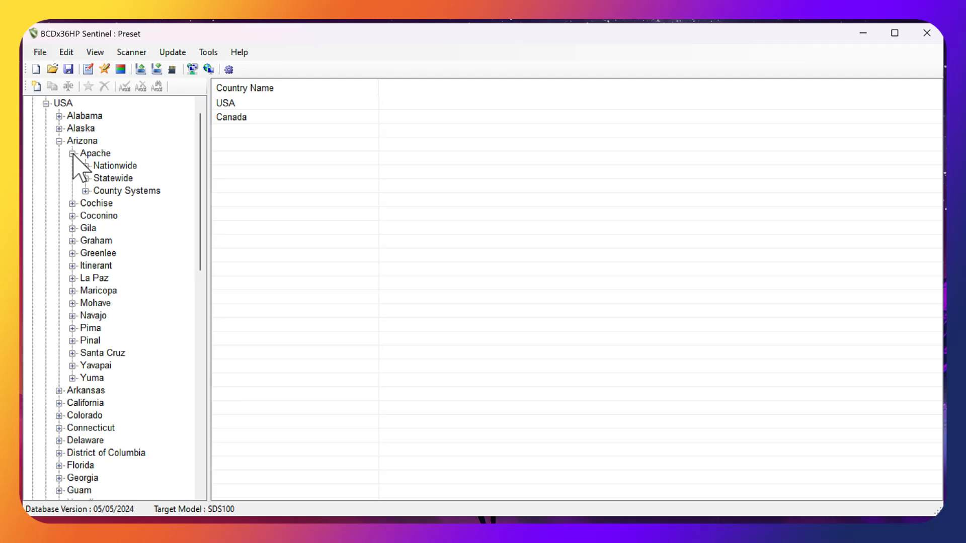
{"action": "left_click", "coordinate": [72, 203]}
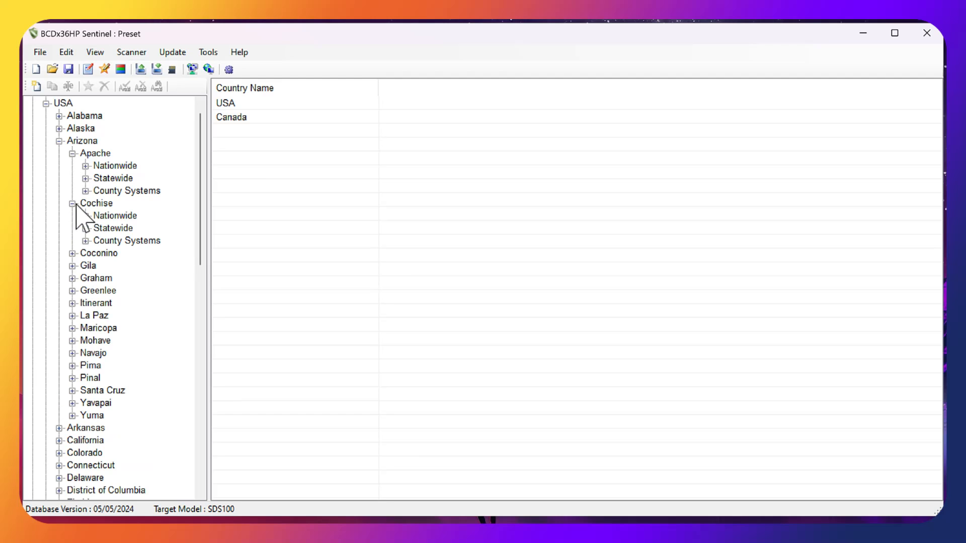
{"action": "left_click", "coordinate": [72, 253]}
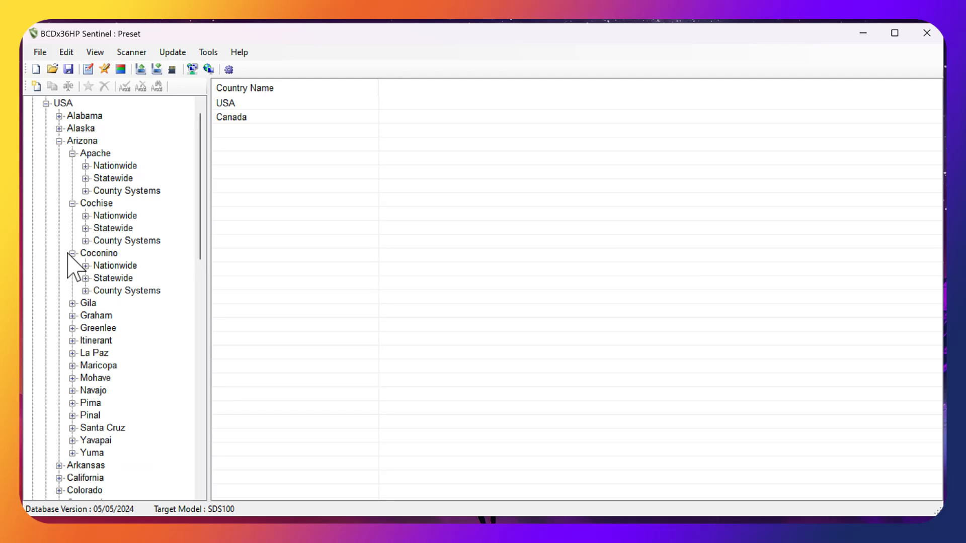
{"action": "left_click", "coordinate": [72, 303]}
{"action": "scroll", "coordinate": [135, 374], "scroll_direction": "down", "scroll_amount": 2}
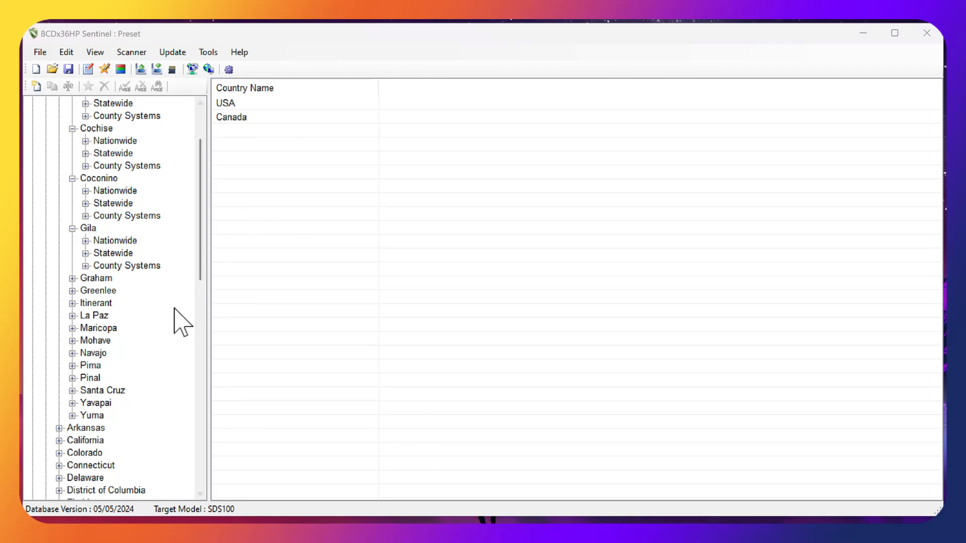
{"action": "scroll", "coordinate": [141, 241], "scroll_direction": "up", "scroll_amount": 1}
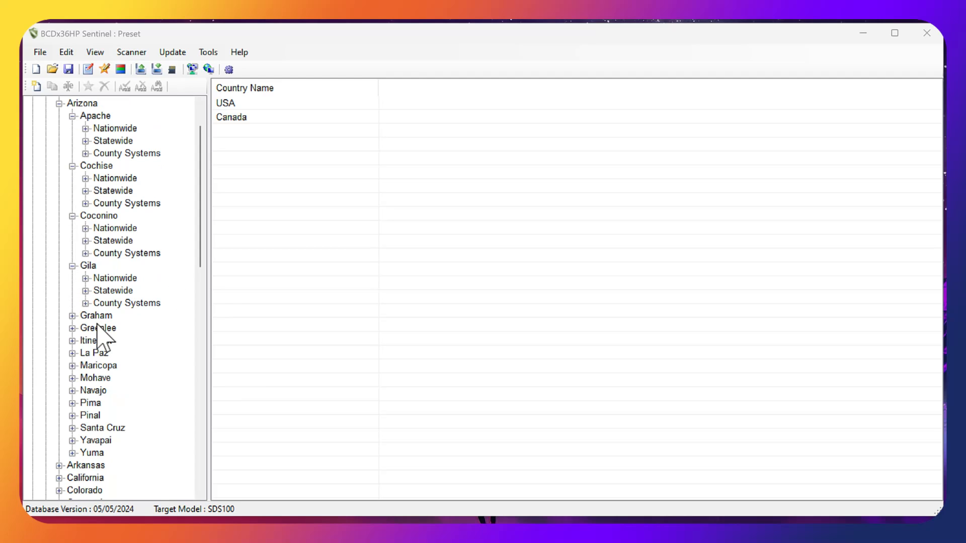
Expand the County Systems of Maricopa county in Arizona and widen the tree pane to show full system names
{"action": "left_click", "coordinate": [72, 366]}
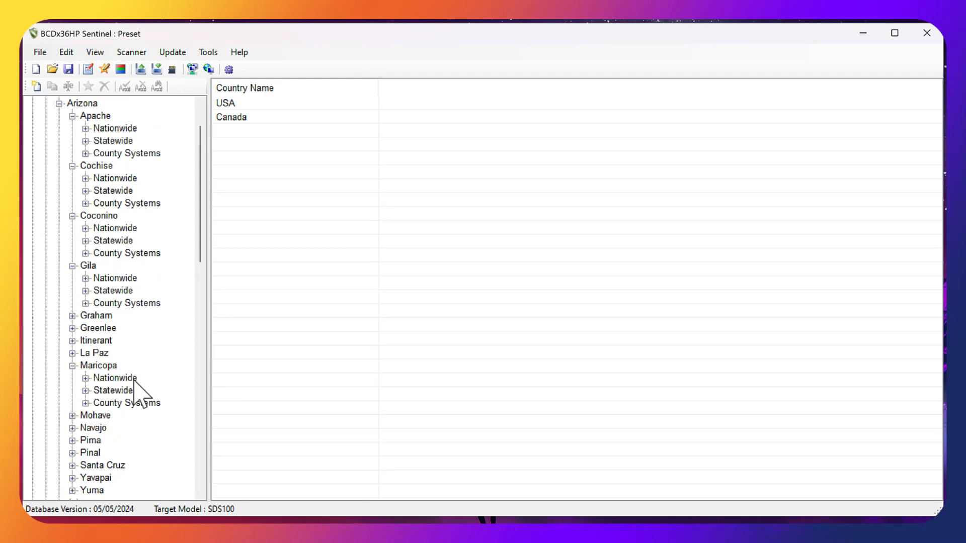
{"action": "left_click", "coordinate": [86, 403]}
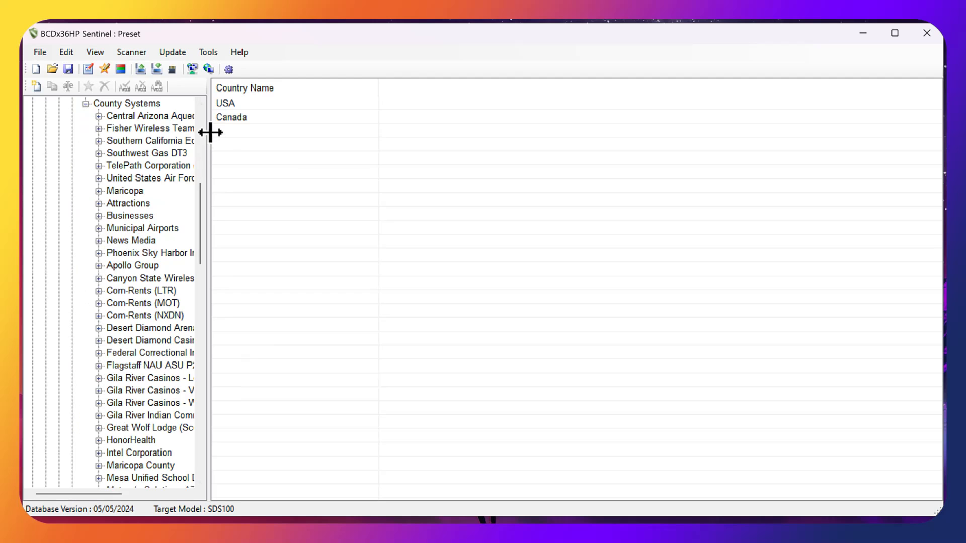
{"action": "mouse_move", "coordinate": [209, 149]}
{"action": "left_mouse_down"}
{"action": "mouse_move", "coordinate": [322, 181]}
{"action": "mouse_move", "coordinate": [339, 199]}
{"action": "left_mouse_up"}
{"action": "left_click_drag", "start_coordinate": [343, 253], "coordinate": [382, 266]}
Look through the complete list of radio systems under Maricopa's County Systems
{"action": "scroll", "coordinate": [251, 322], "scroll_direction": "down", "scroll_amount": 3}
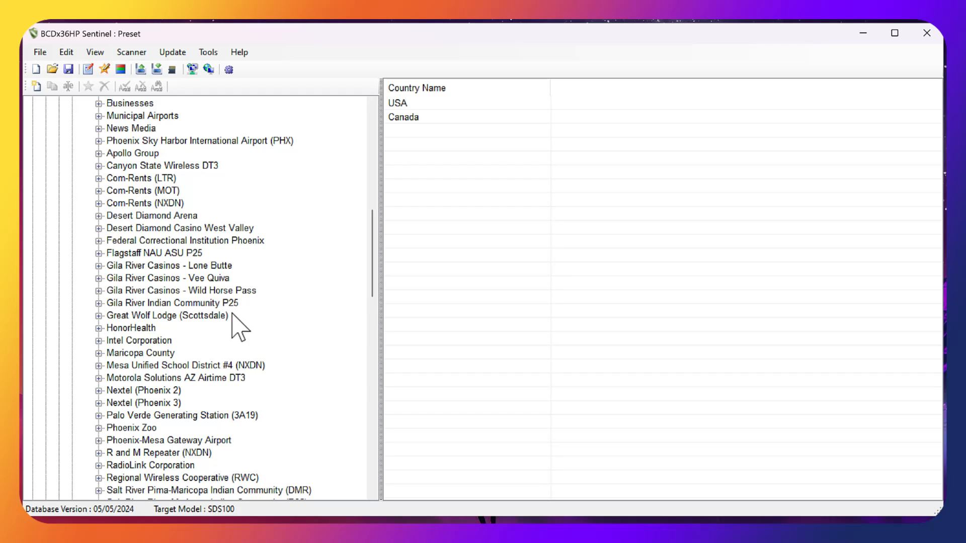
{"action": "scroll", "coordinate": [228, 335], "scroll_direction": "down", "scroll_amount": 1}
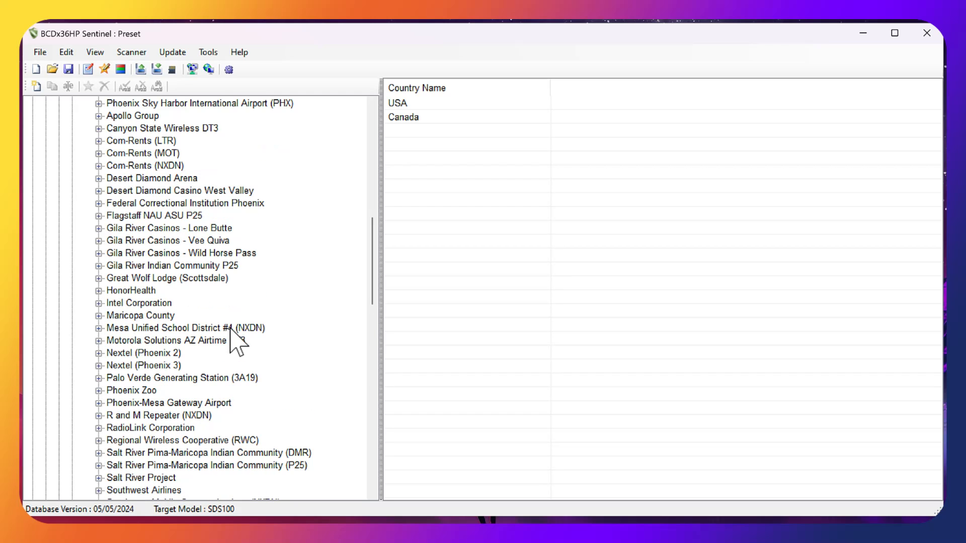
{"action": "scroll", "coordinate": [255, 379], "scroll_direction": "down", "scroll_amount": 2}
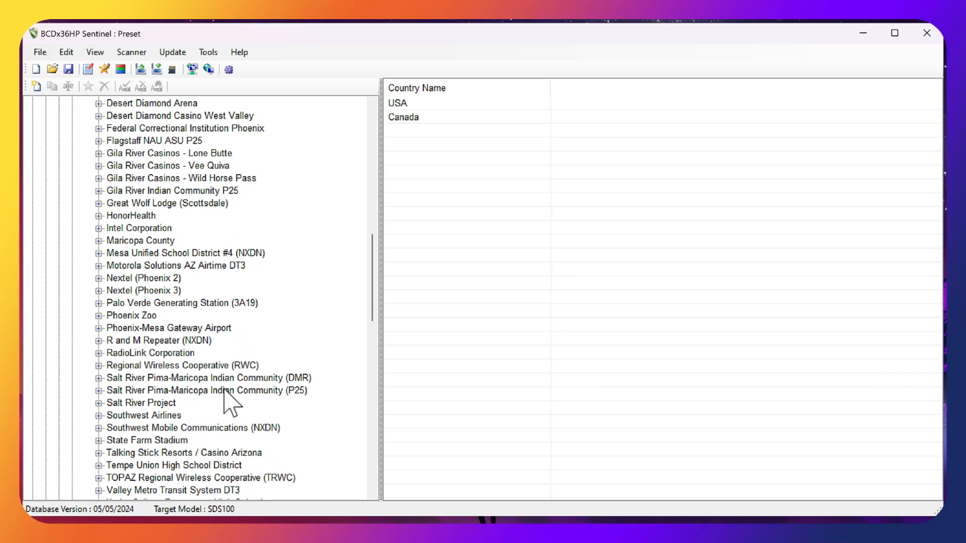
{"action": "scroll", "coordinate": [220, 365], "scroll_direction": "down", "scroll_amount": 1}
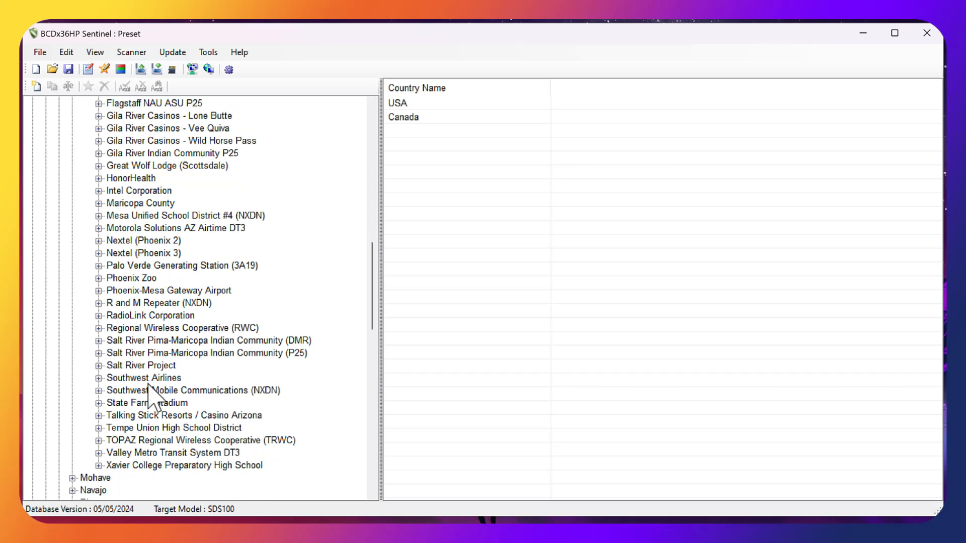
{"action": "scroll", "coordinate": [177, 391], "scroll_direction": "up", "scroll_amount": 4}
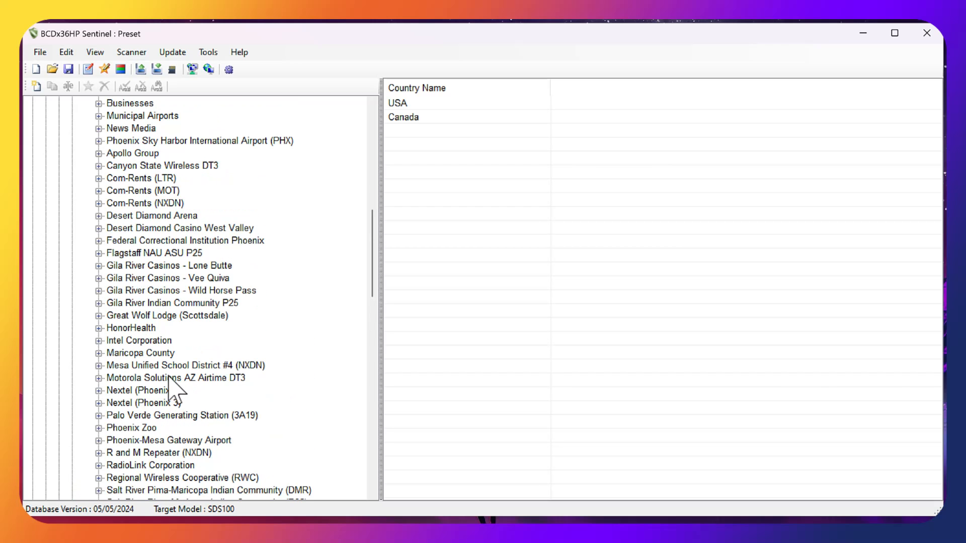
{"action": "scroll", "coordinate": [172, 389], "scroll_direction": "up", "scroll_amount": 1}
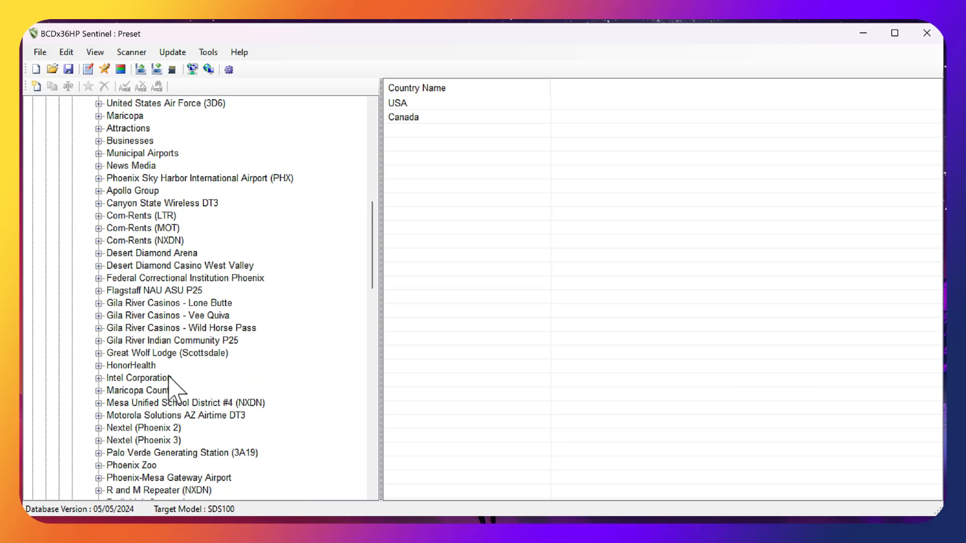
{"action": "scroll", "coordinate": [173, 388], "scroll_direction": "up", "scroll_amount": 1}
{"action": "scroll", "coordinate": [169, 377], "scroll_direction": "up", "scroll_amount": 2}
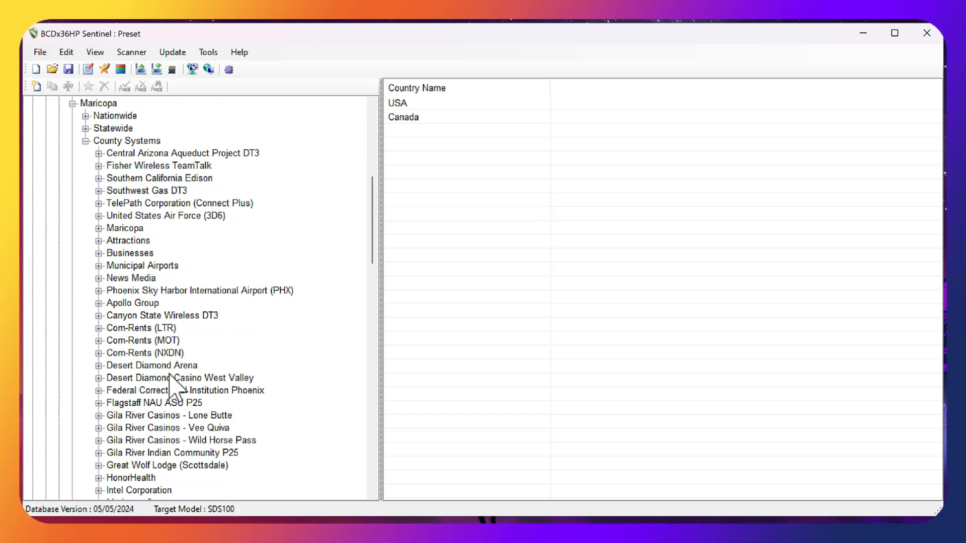
{"action": "scroll", "coordinate": [141, 199], "scroll_direction": "up", "scroll_amount": 1}
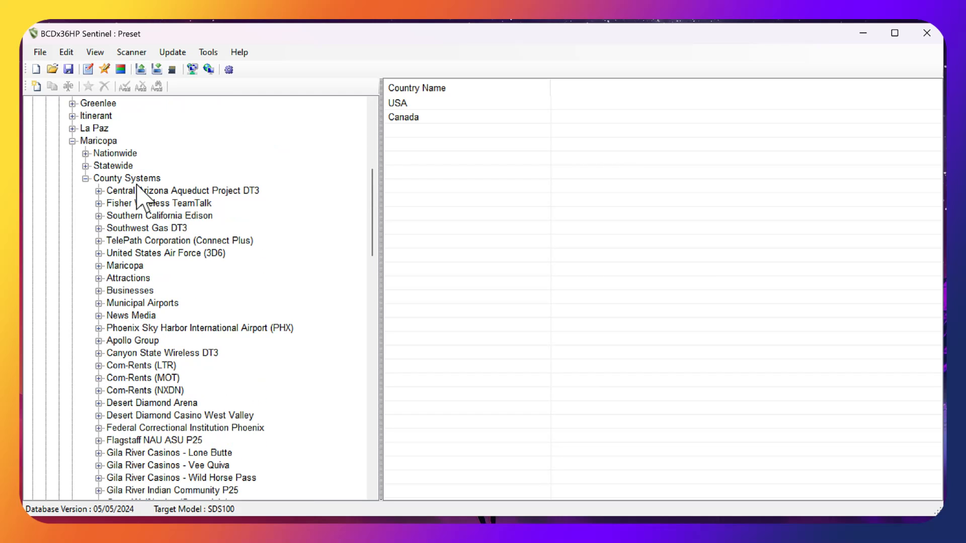
Expand Maricopa's Statewide category and look through its radio systems down to the County Systems
{"action": "left_click", "coordinate": [85, 165]}
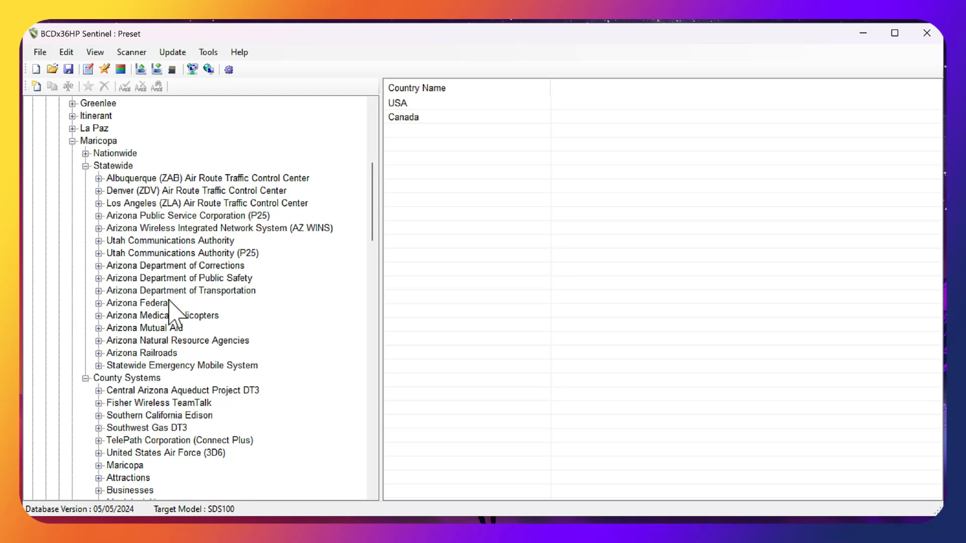
{"action": "scroll", "coordinate": [171, 307], "scroll_direction": "down", "scroll_amount": 1}
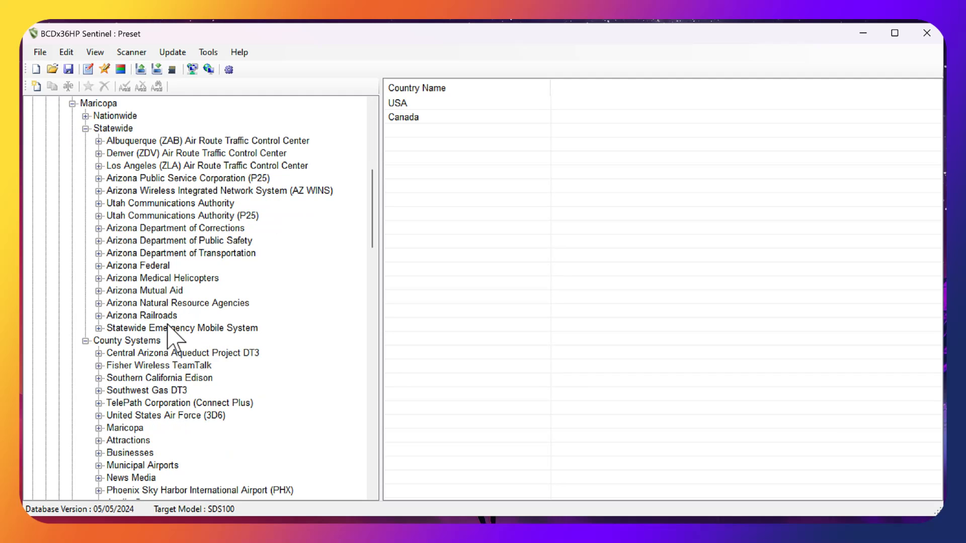
{"action": "scroll", "coordinate": [171, 333], "scroll_direction": "down", "scroll_amount": 1}
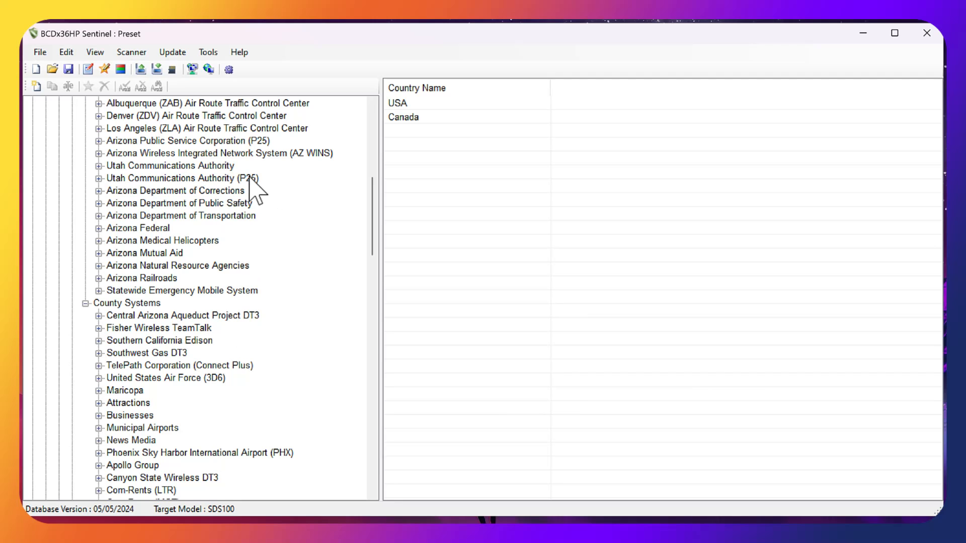
{"action": "scroll", "coordinate": [272, 194], "scroll_direction": "up", "scroll_amount": 2}
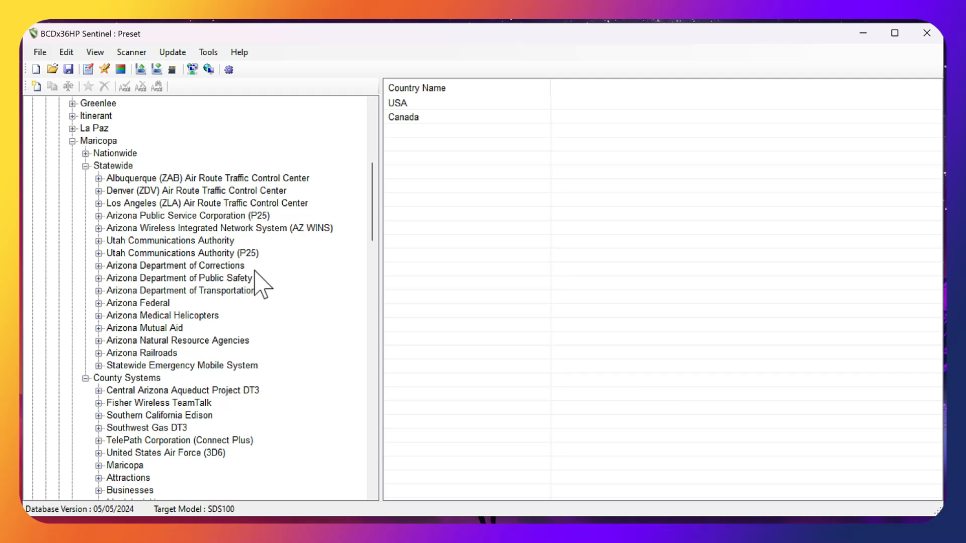
{"action": "scroll", "coordinate": [241, 335], "scroll_direction": "down", "scroll_amount": 2}
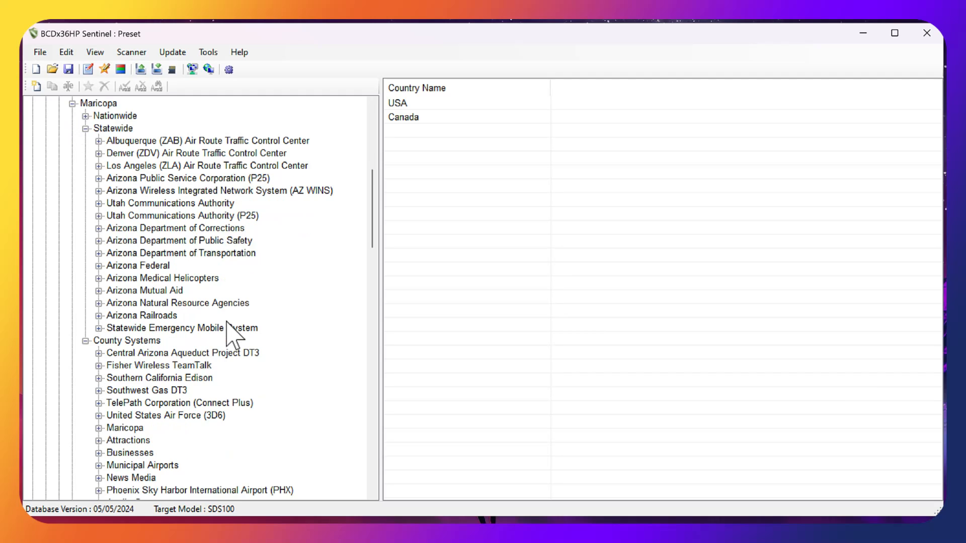
{"action": "scroll", "coordinate": [242, 356], "scroll_direction": "down", "scroll_amount": 1}
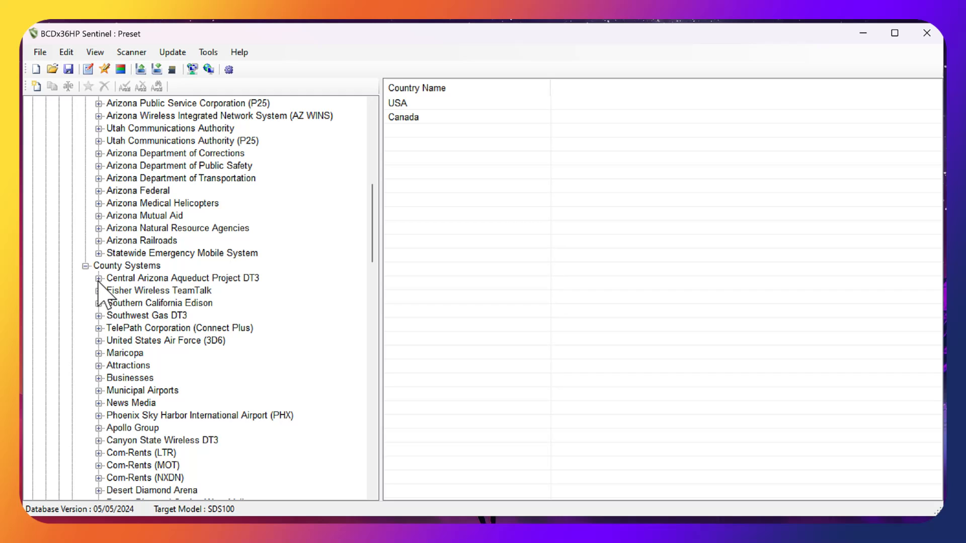
Expand the Regional Wireless Cooperative (RWC) system under Maricopa's County Systems
{"action": "scroll", "coordinate": [156, 395], "scroll_direction": "down", "scroll_amount": 1}
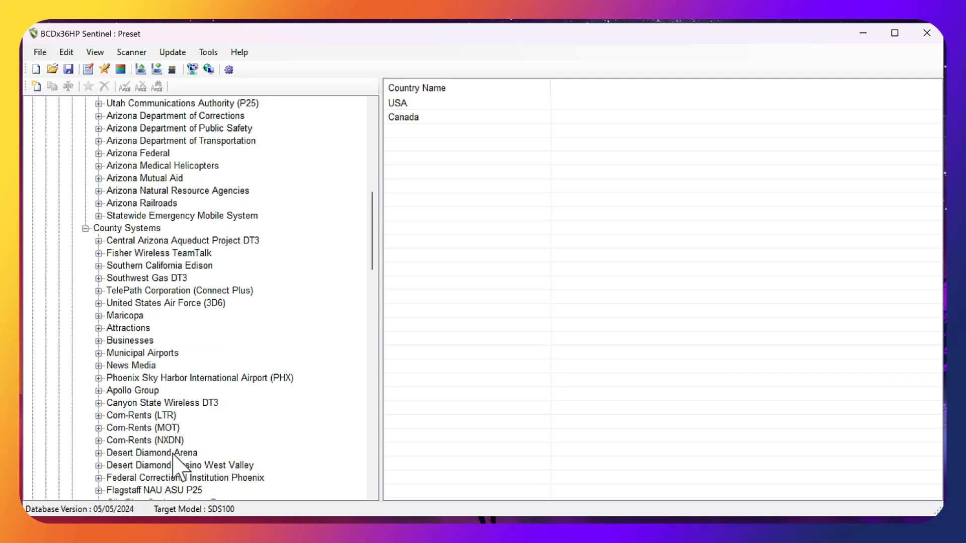
{"action": "scroll", "coordinate": [175, 451], "scroll_direction": "down", "scroll_amount": 1}
{"action": "scroll", "coordinate": [231, 447], "scroll_direction": "down", "scroll_amount": 2}
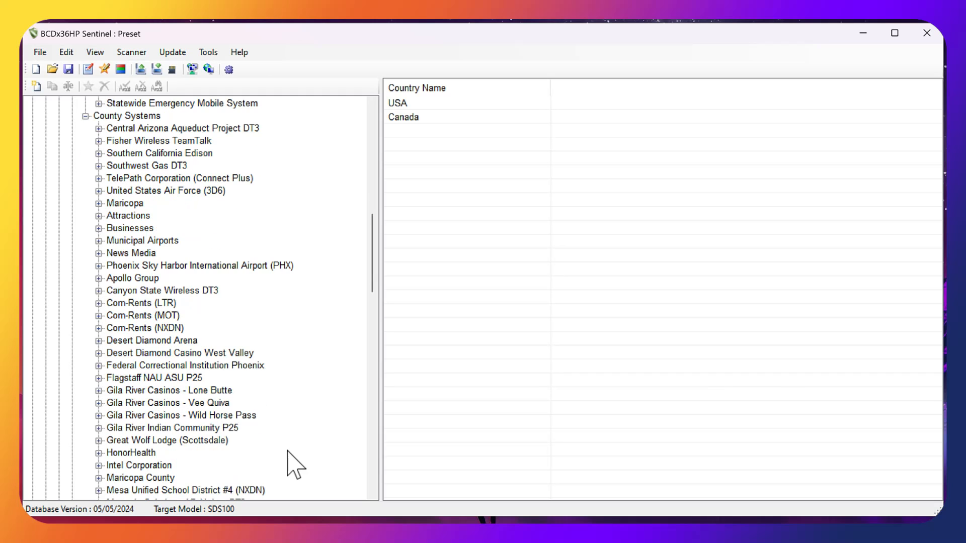
{"action": "scroll", "coordinate": [227, 456], "scroll_direction": "down", "scroll_amount": 1}
{"action": "scroll", "coordinate": [235, 458], "scroll_direction": "down", "scroll_amount": 1}
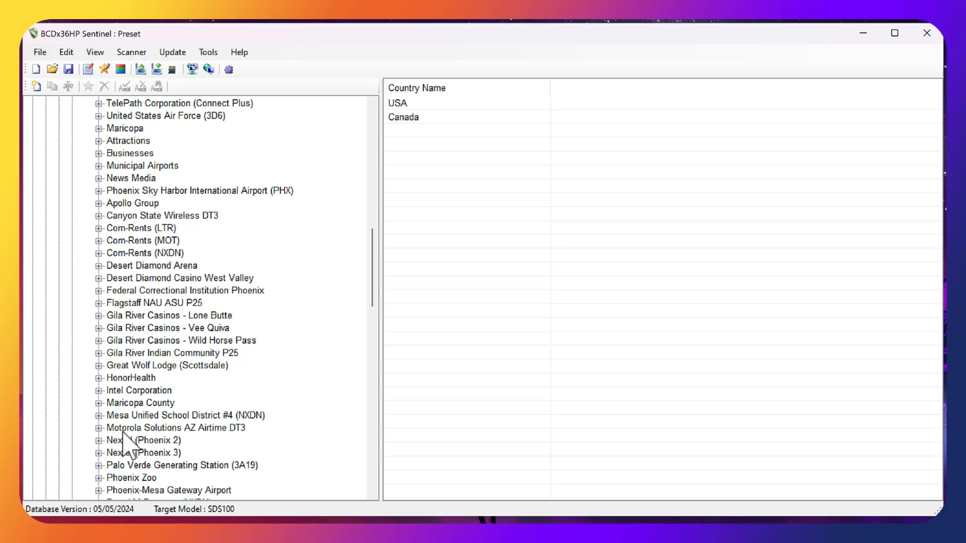
{"action": "scroll", "coordinate": [151, 438], "scroll_direction": "down", "scroll_amount": 1}
{"action": "scroll", "coordinate": [216, 459], "scroll_direction": "down", "scroll_amount": 1}
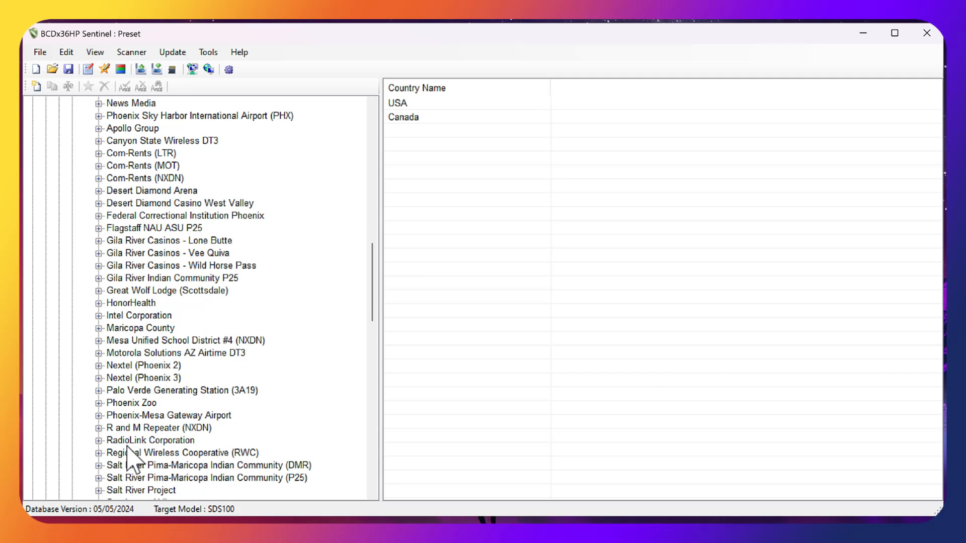
{"action": "left_click", "coordinate": [98, 453]}
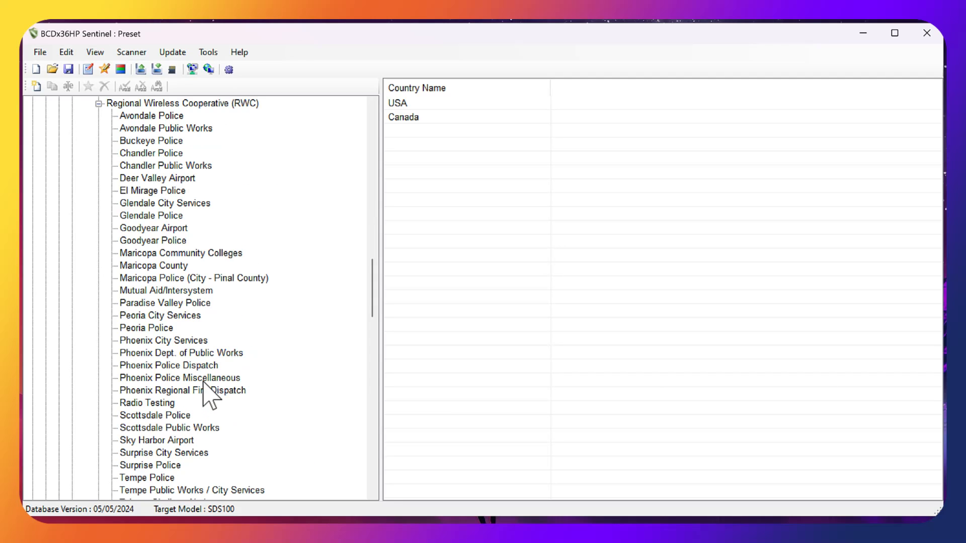
Look through the RWC departments and sites, and compare the frequencies of Simulcast A and Simulcast B
{"action": "scroll", "coordinate": [210, 369], "scroll_direction": "down", "scroll_amount": 2}
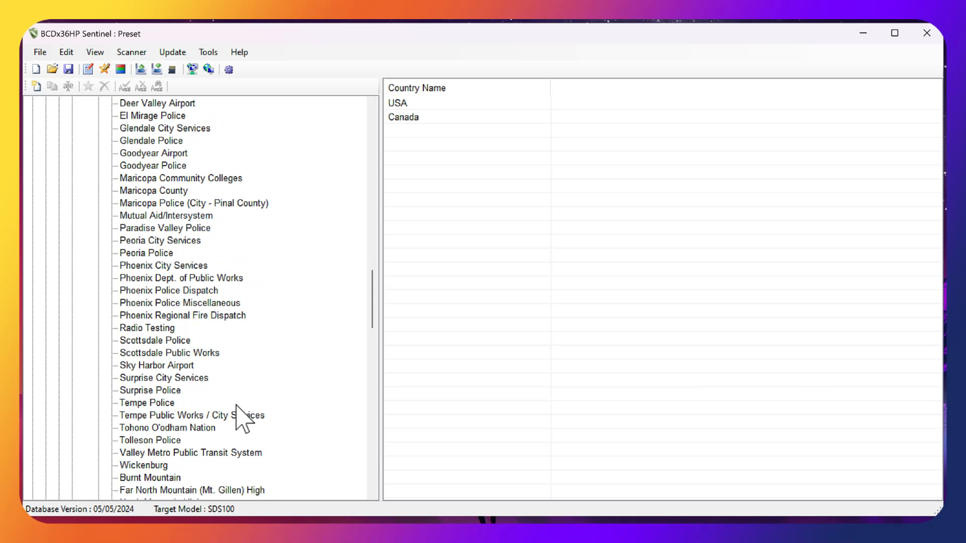
{"action": "scroll", "coordinate": [254, 420], "scroll_direction": "down", "scroll_amount": 2}
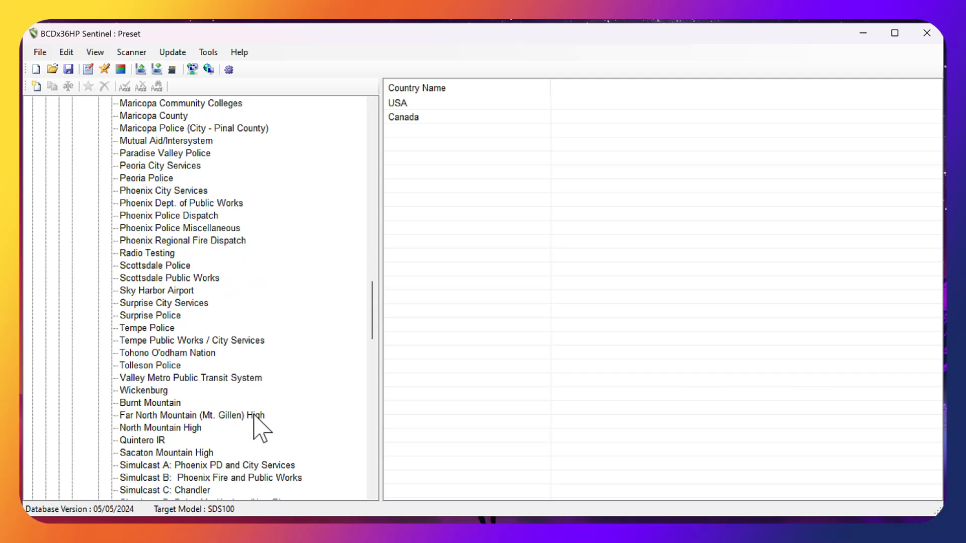
{"action": "scroll", "coordinate": [297, 447], "scroll_direction": "down", "scroll_amount": 2}
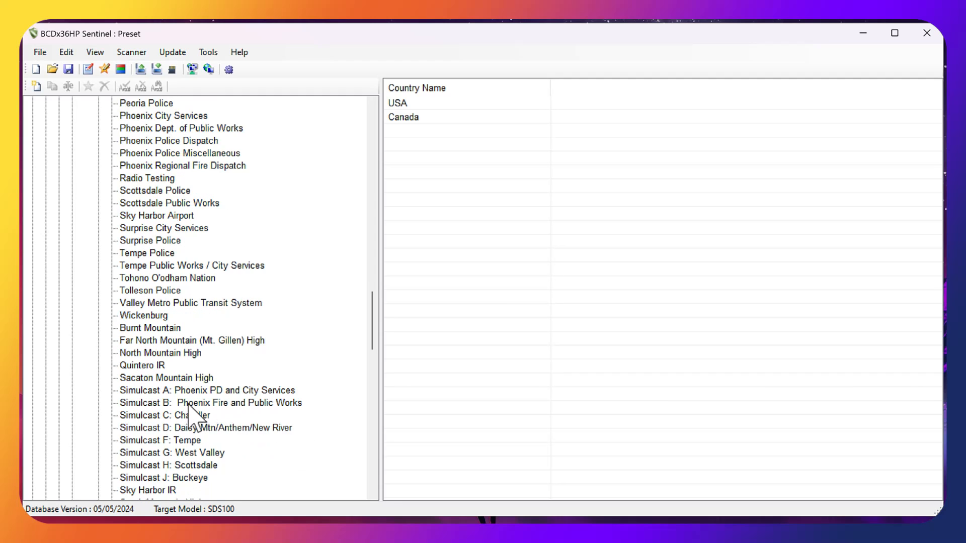
{"action": "scroll", "coordinate": [235, 422], "scroll_direction": "down", "scroll_amount": 1}
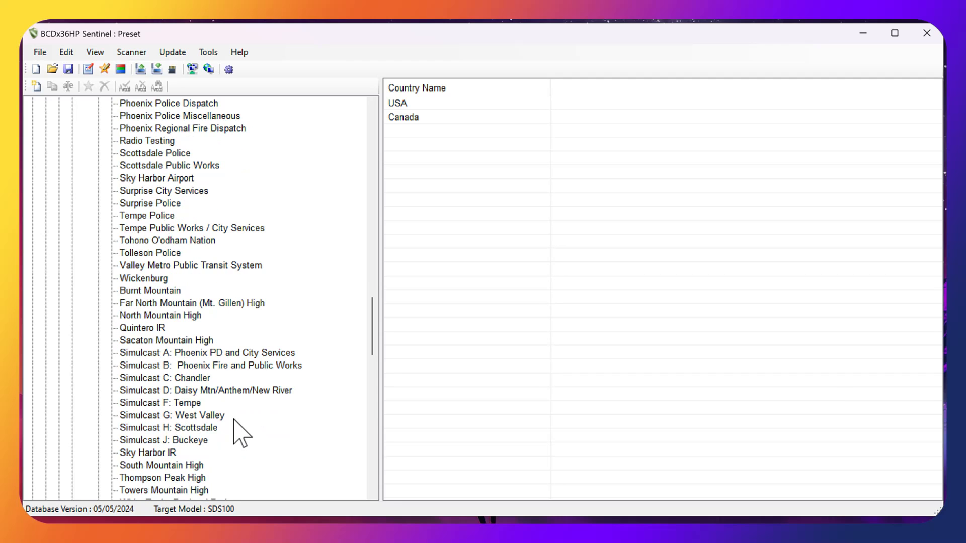
{"action": "scroll", "coordinate": [246, 424], "scroll_direction": "down", "scroll_amount": 2}
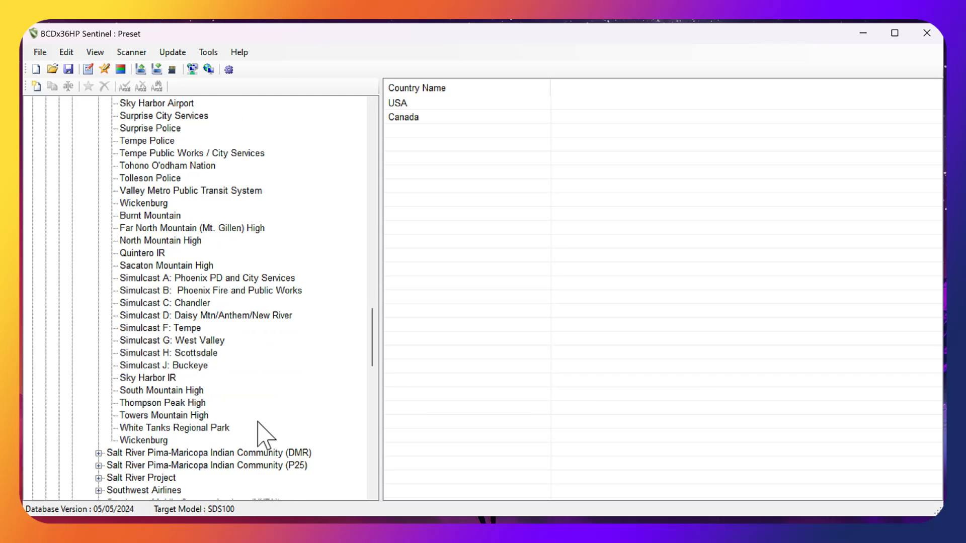
{"action": "left_click", "coordinate": [185, 292]}
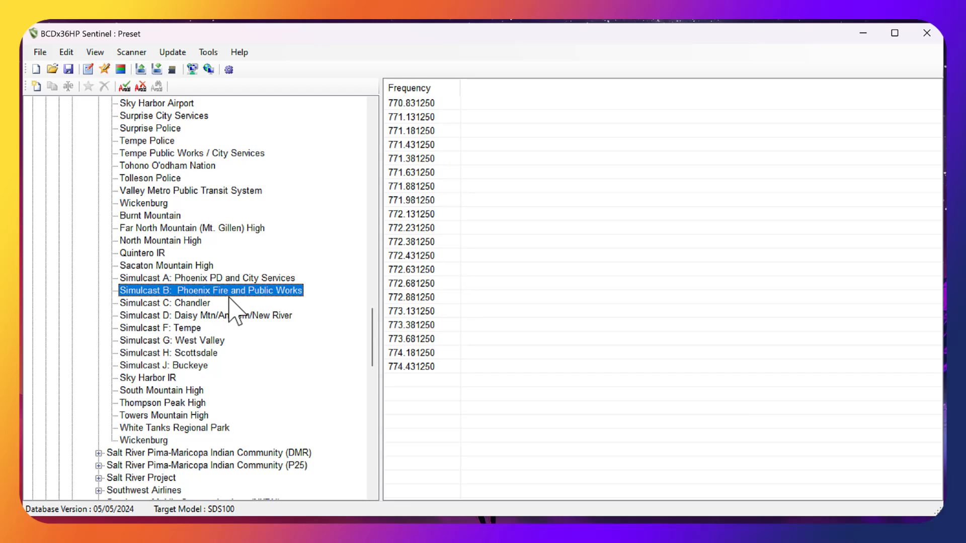
{"action": "left_click", "coordinate": [138, 279]}
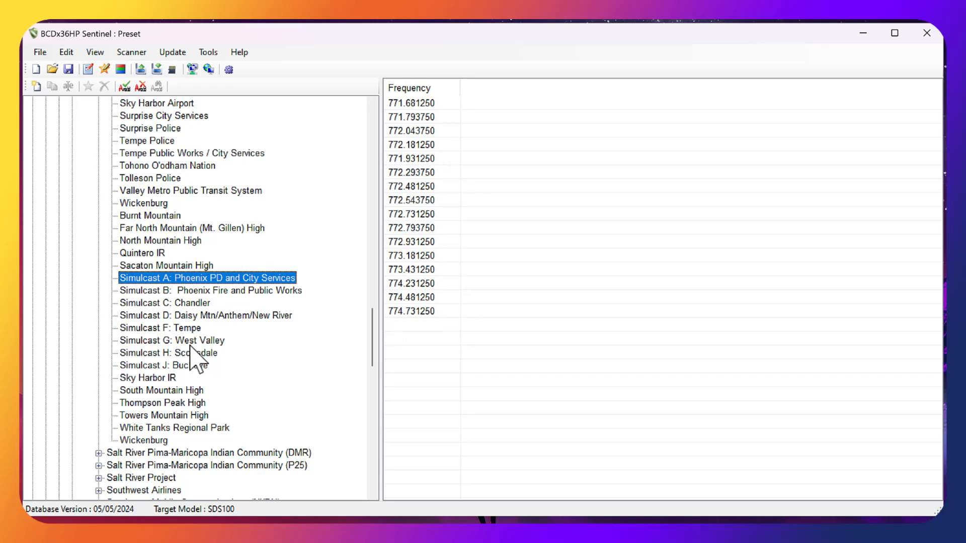
{"action": "left_click", "coordinate": [196, 291]}
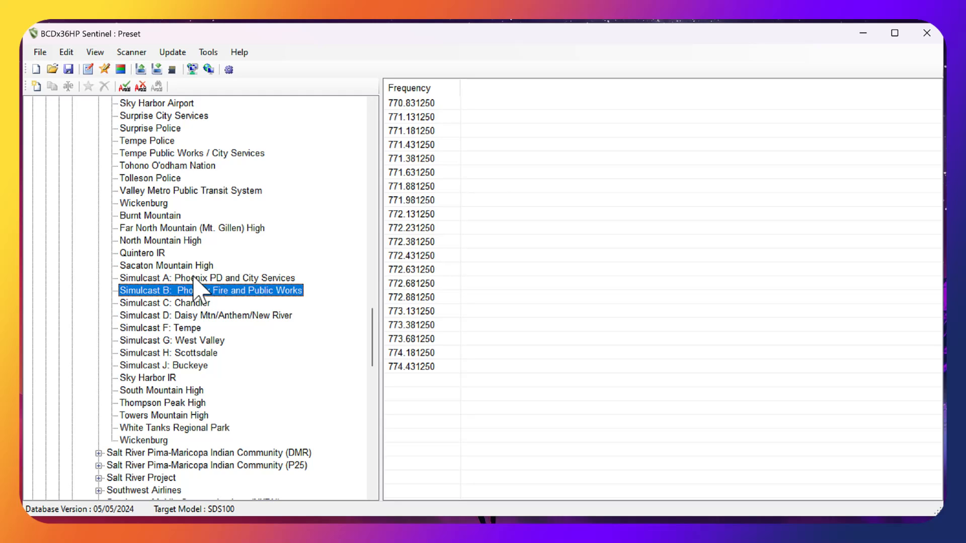
{"action": "left_click", "coordinate": [193, 279]}
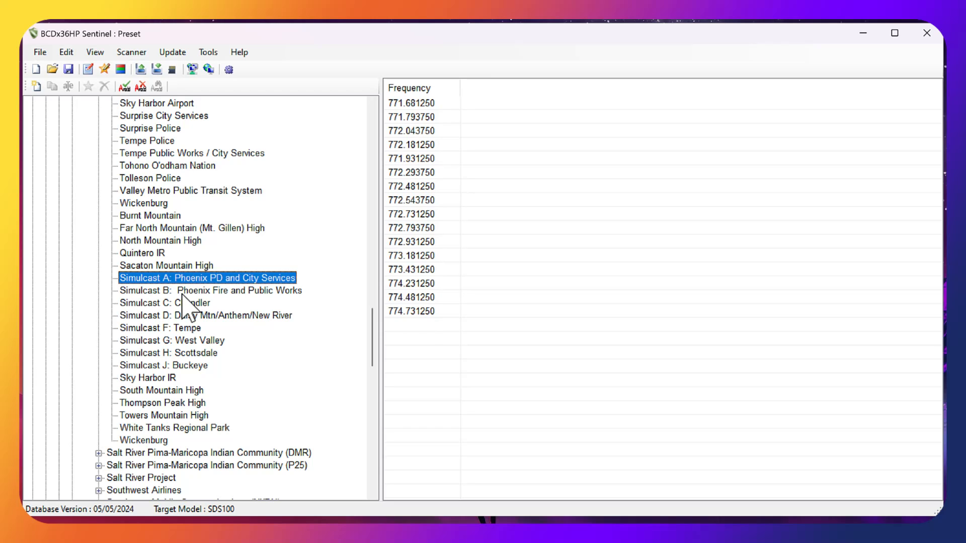
{"action": "left_click", "coordinate": [197, 291]}
Try to append the Simulcast A: Phoenix PD and City Services site to a favorites list
{"action": "left_click", "coordinate": [199, 278]}
{"action": "right_click", "coordinate": [202, 278]}
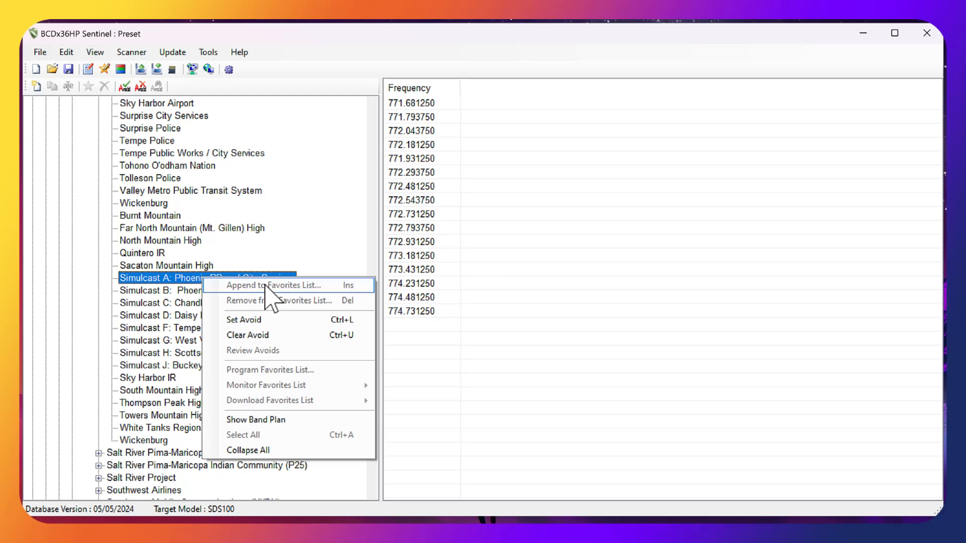
{"action": "left_click", "coordinate": [179, 282]}
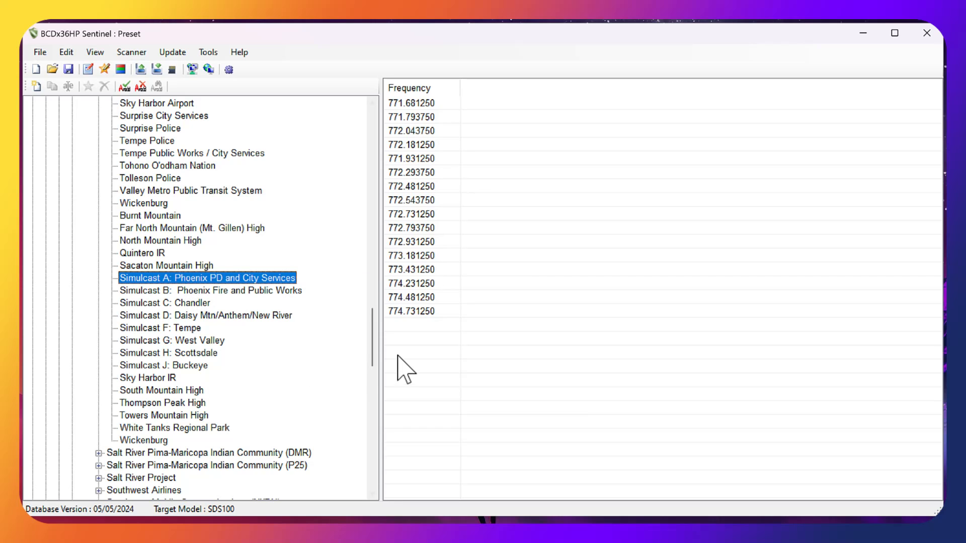
Create a new favorites list named "Maricopa Cty AZ"
{"action": "left_click", "coordinate": [38, 86]}
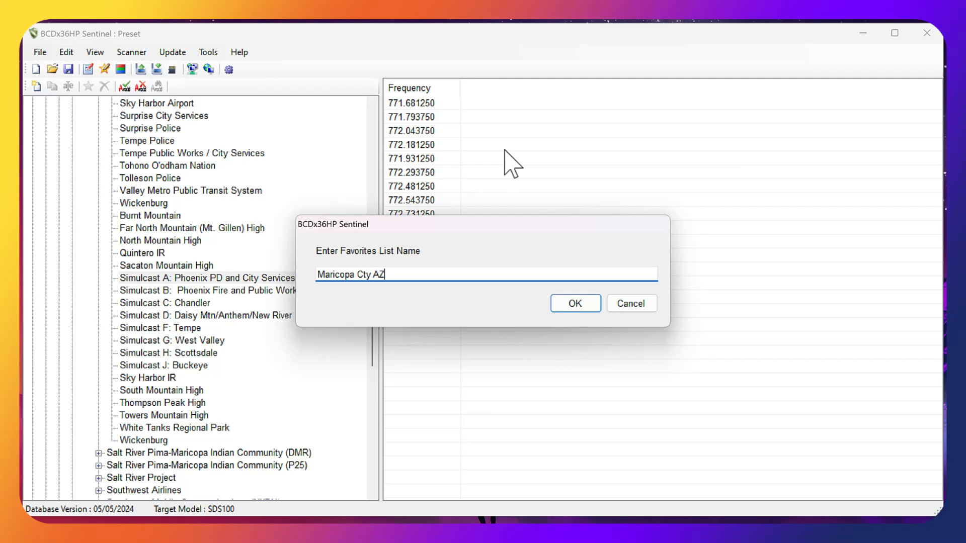
{"action": "left_click", "coordinate": [578, 304]}
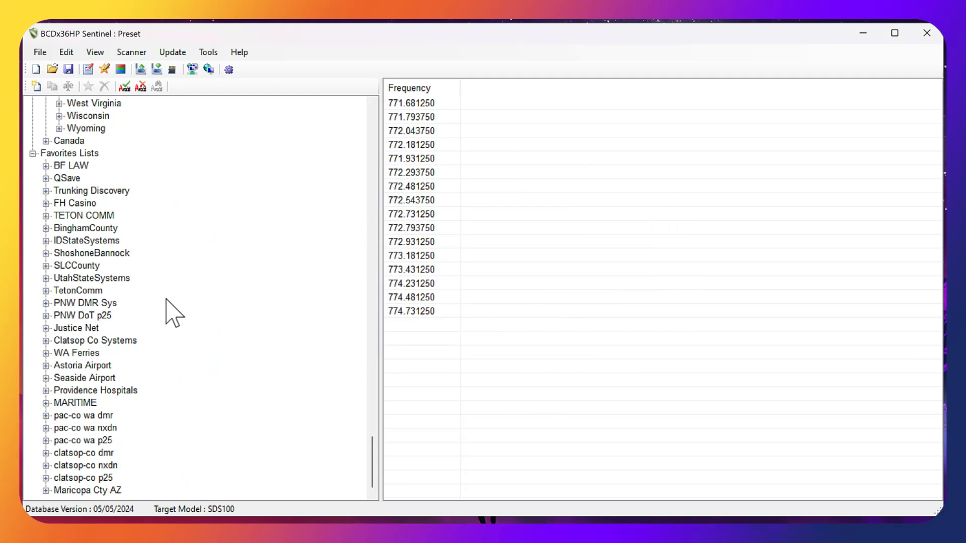
Return to the Simulcast A site under RWC and try again to append it to a favorites list
{"action": "scroll", "coordinate": [171, 312], "scroll_direction": "up", "scroll_amount": 20}
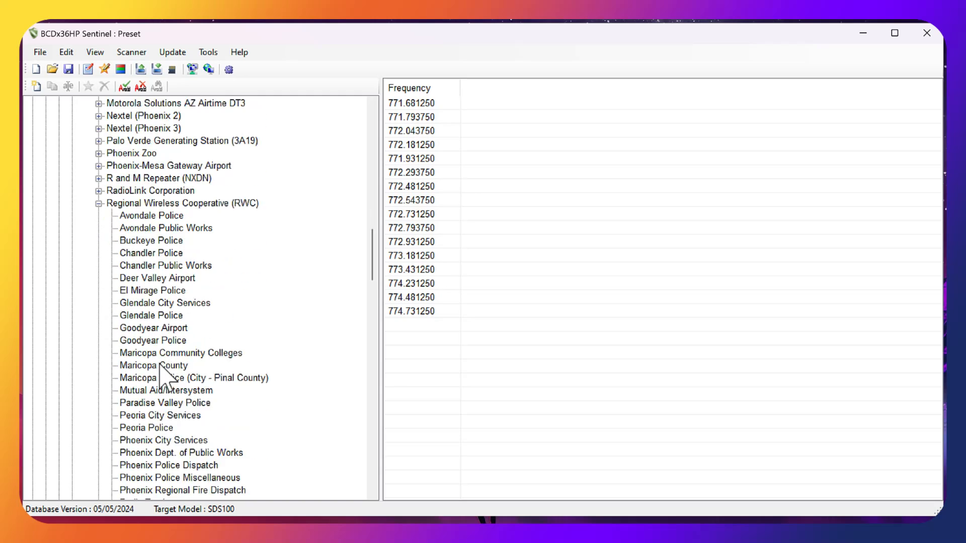
{"action": "scroll", "coordinate": [169, 377], "scroll_direction": "down", "scroll_amount": 8}
{"action": "scroll", "coordinate": [168, 378], "scroll_direction": "down", "scroll_amount": 2}
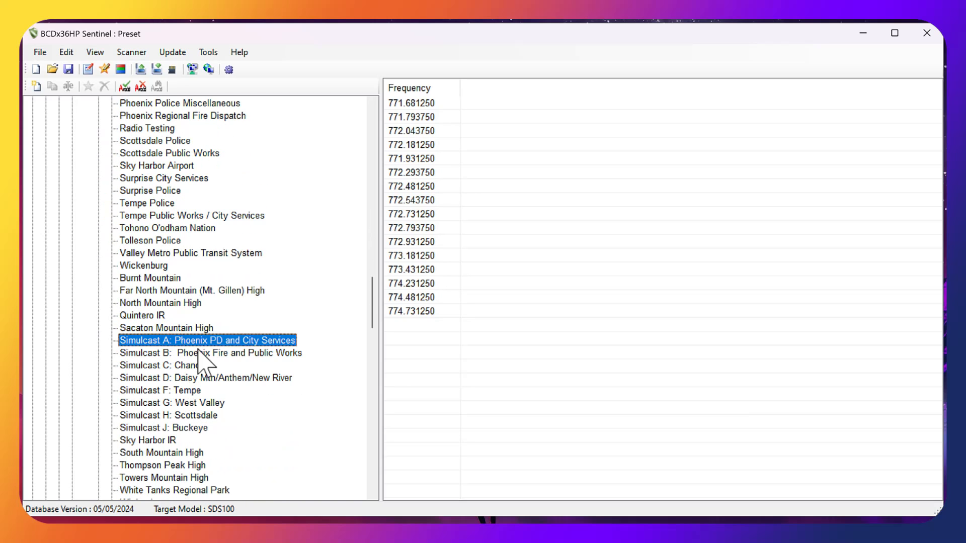
{"action": "right_click", "coordinate": [181, 337]}
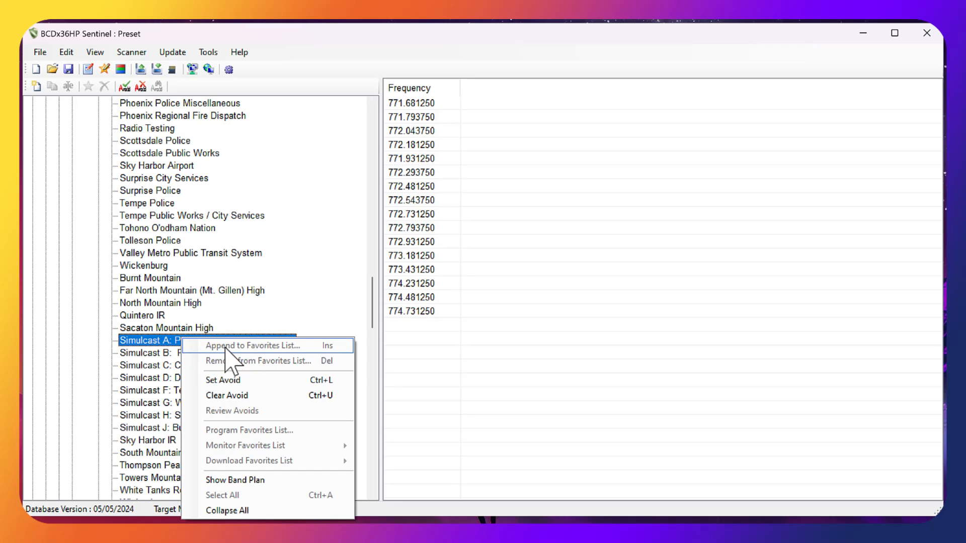
{"action": "left_click", "coordinate": [169, 342]}
Append the entire Regional Wireless Cooperative (RWC) system to the Maricopa Cty AZ favorites list
{"action": "scroll", "coordinate": [176, 312], "scroll_direction": "up", "scroll_amount": 4}
{"action": "scroll", "coordinate": [184, 316], "scroll_direction": "up", "scroll_amount": 7}
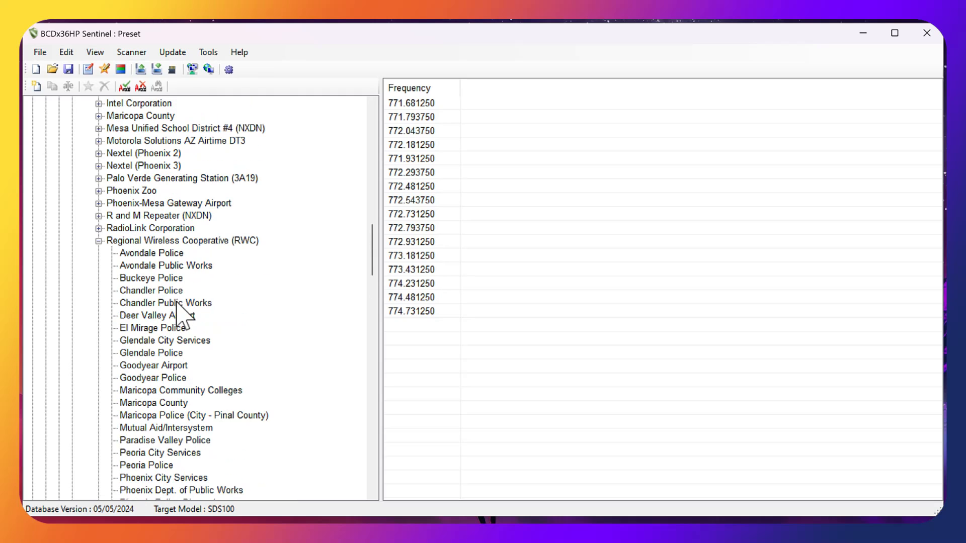
{"action": "right_click", "coordinate": [128, 242]}
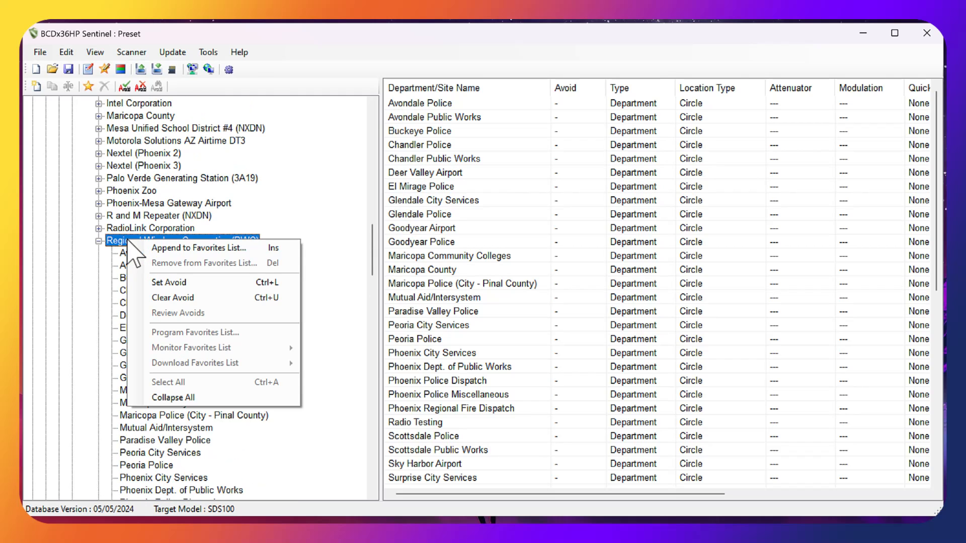
{"action": "left_click", "coordinate": [169, 250]}
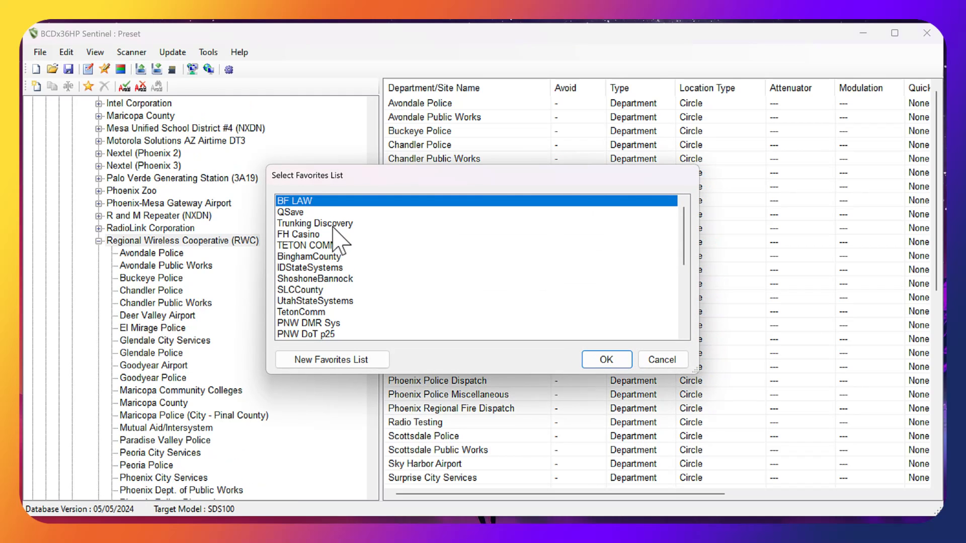
{"action": "scroll", "coordinate": [313, 262], "scroll_direction": "down", "scroll_amount": 7}
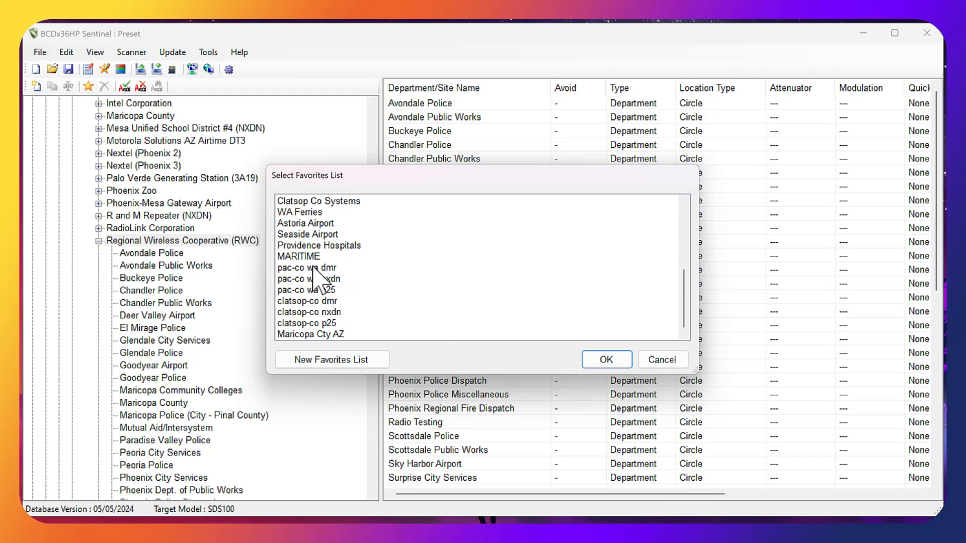
{"action": "left_click", "coordinate": [322, 334]}
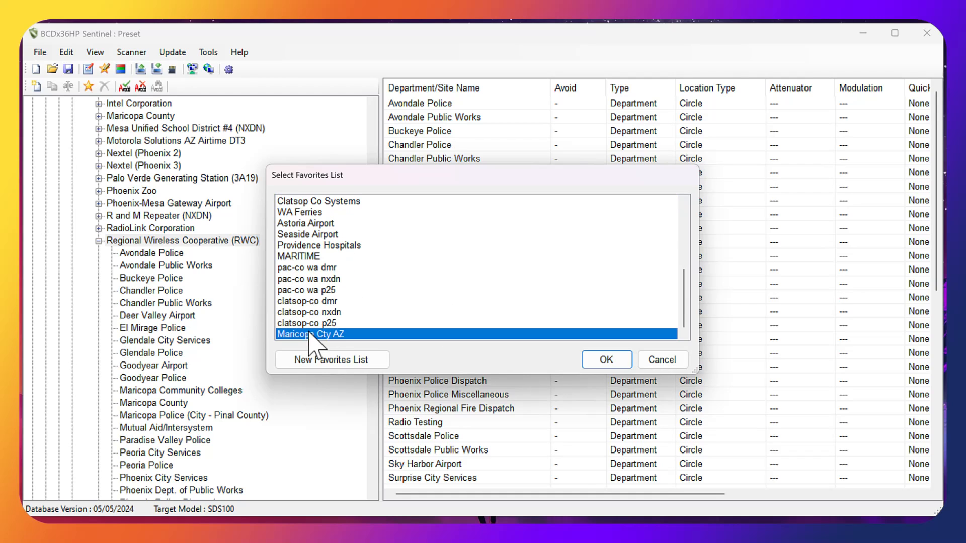
{"action": "left_click", "coordinate": [607, 360]}
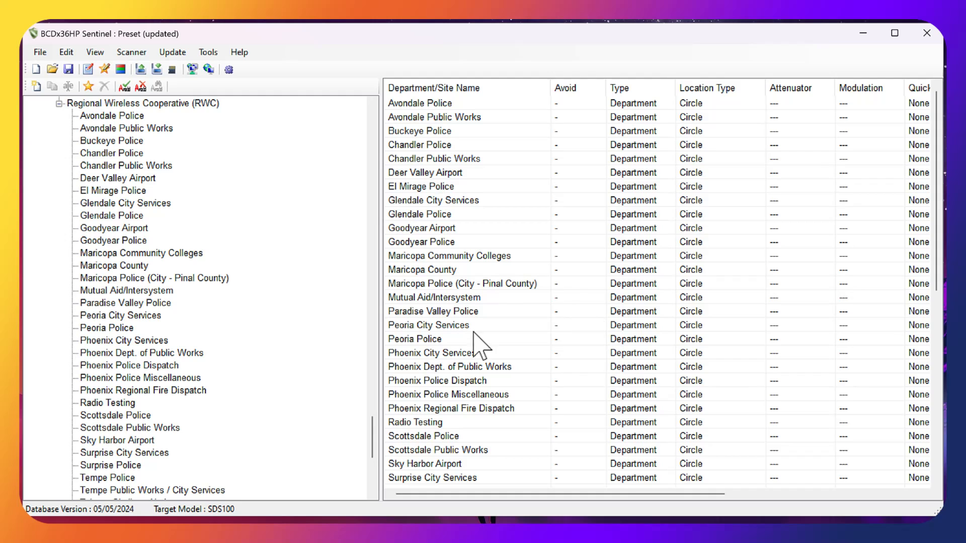
Review the RWC departments and sites in the Maricopa Cty AZ favorites list, and collapse the system
{"action": "scroll", "coordinate": [218, 327], "scroll_direction": "up", "scroll_amount": 5}
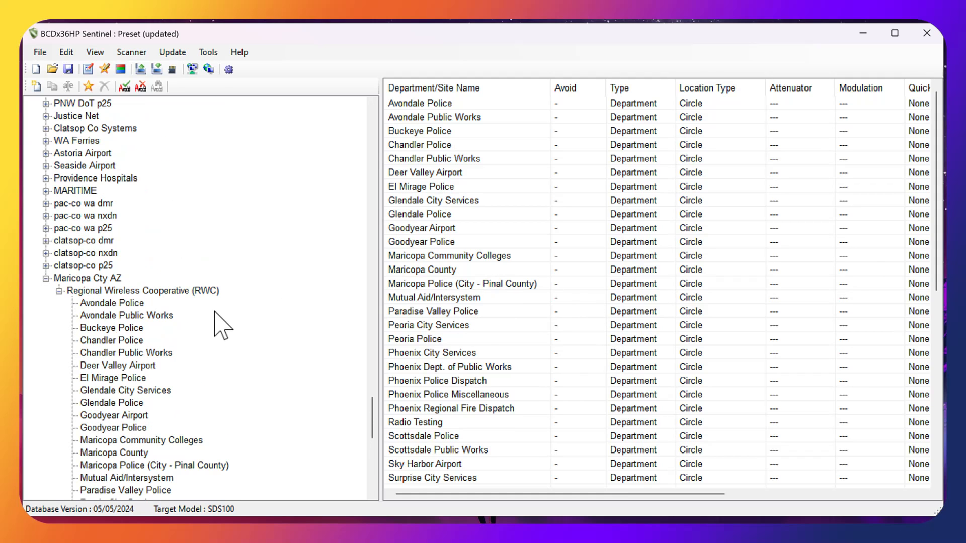
{"action": "scroll", "coordinate": [173, 304], "scroll_direction": "down", "scroll_amount": 11}
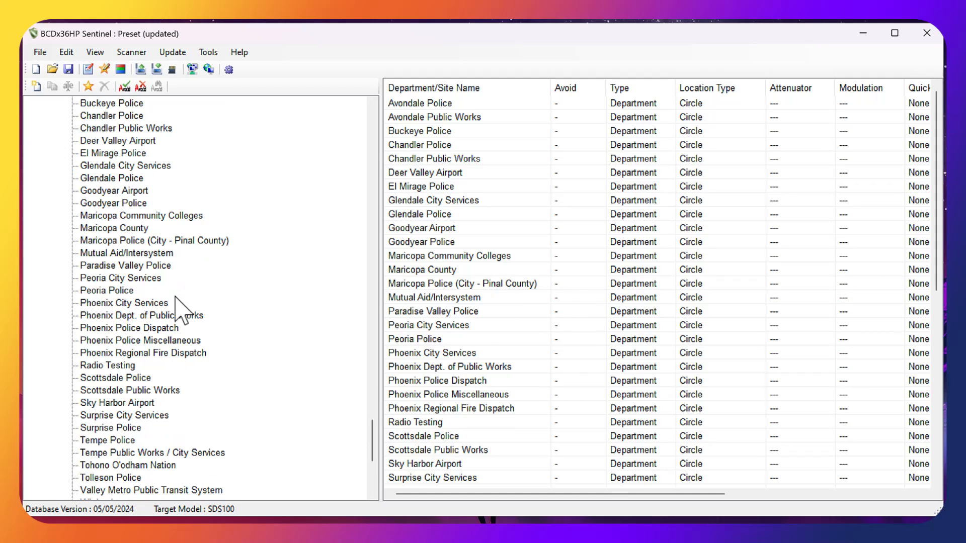
{"action": "scroll", "coordinate": [188, 309], "scroll_direction": "down", "scroll_amount": 2}
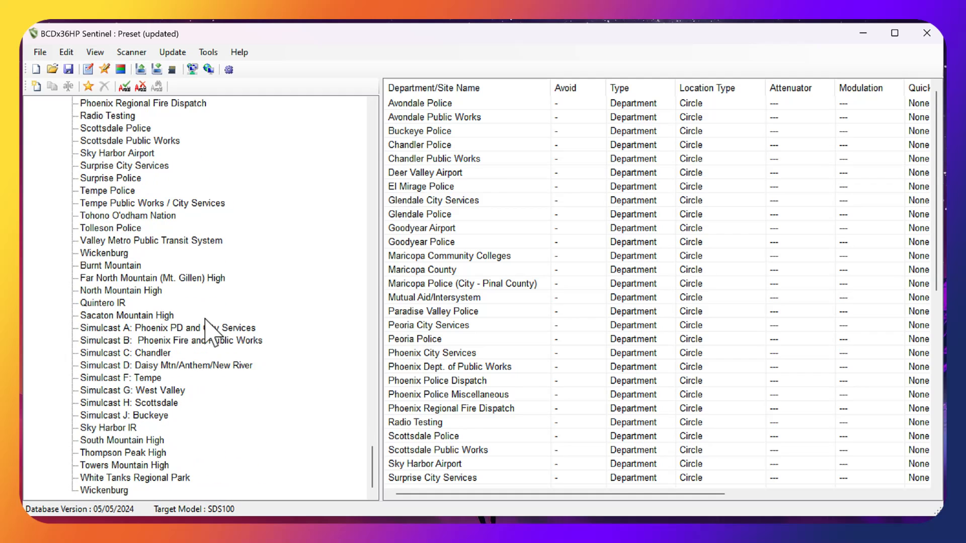
{"action": "scroll", "coordinate": [206, 327], "scroll_direction": "up", "scroll_amount": 11}
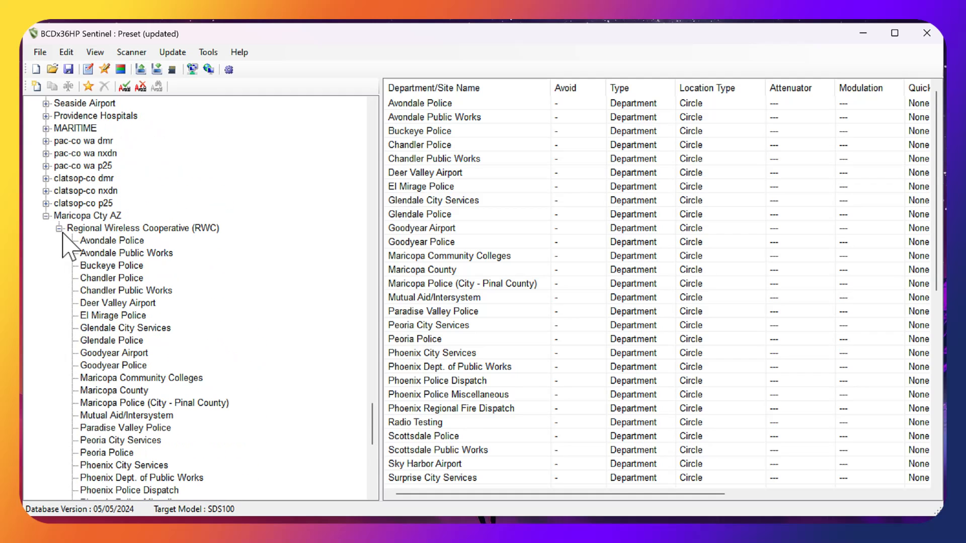
{"action": "left_click", "coordinate": [59, 228]}
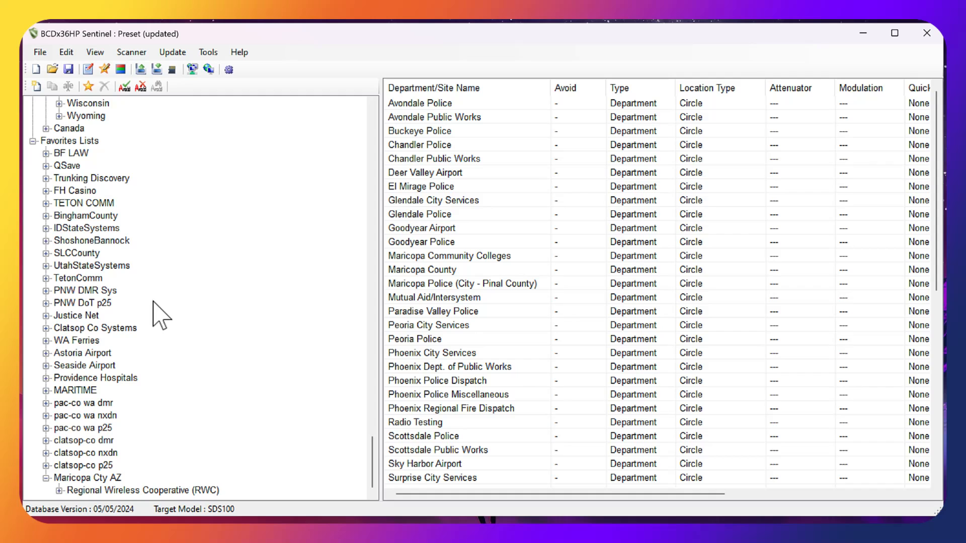
Expand the Businesses system under Maricopa's County Systems in the database
{"action": "scroll", "coordinate": [161, 312], "scroll_direction": "up", "scroll_amount": 20}
{"action": "scroll", "coordinate": [184, 302], "scroll_direction": "down", "scroll_amount": 1}
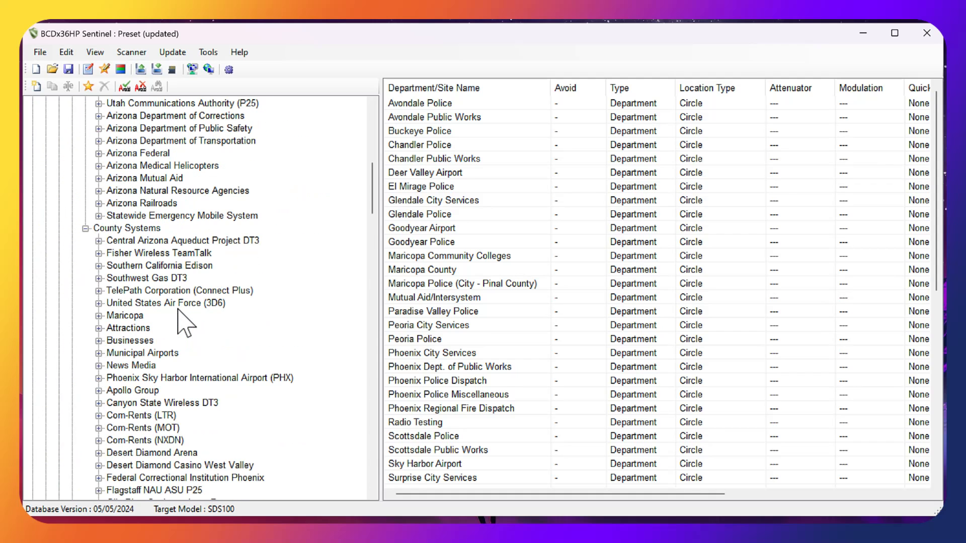
{"action": "scroll", "coordinate": [170, 281], "scroll_direction": "down", "scroll_amount": 2}
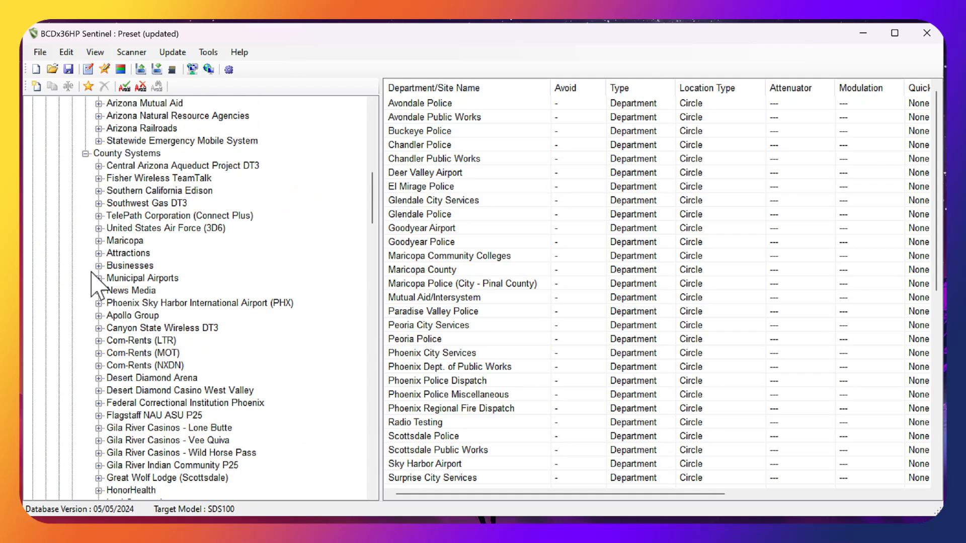
{"action": "left_click", "coordinate": [99, 265]}
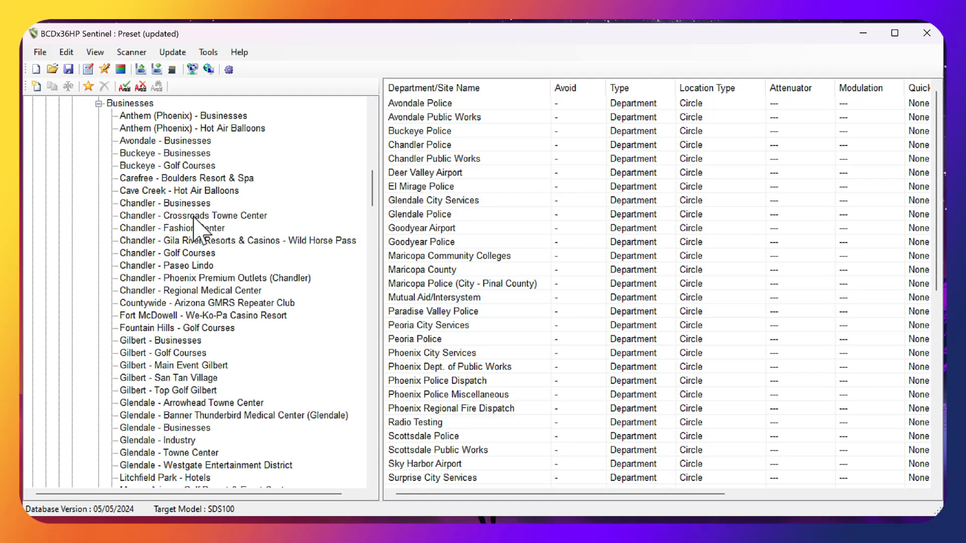
Append Maricopa's Municipal Airports system to a new favorites list named Maricopa Airports
{"action": "scroll", "coordinate": [302, 302], "scroll_direction": "down", "scroll_amount": 2}
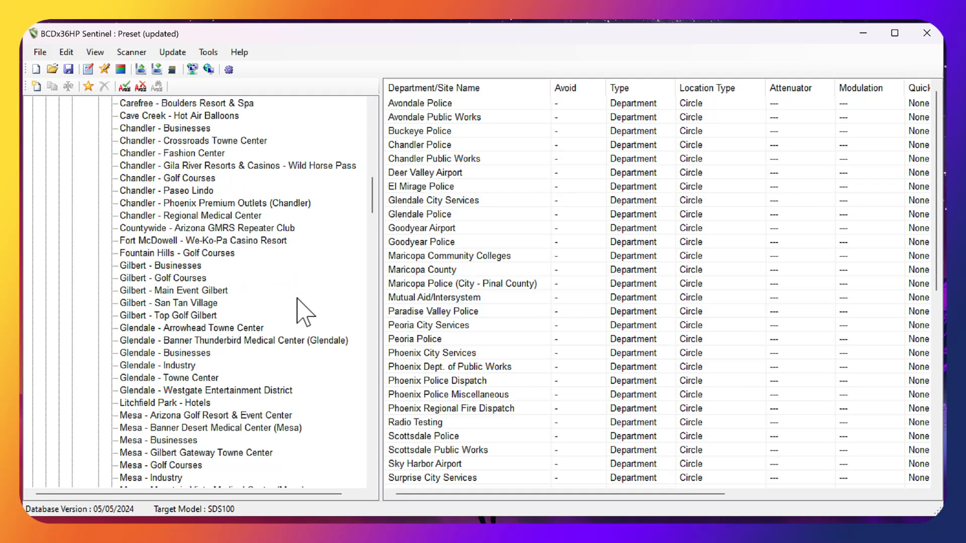
{"action": "scroll", "coordinate": [297, 299], "scroll_direction": "down", "scroll_amount": 8}
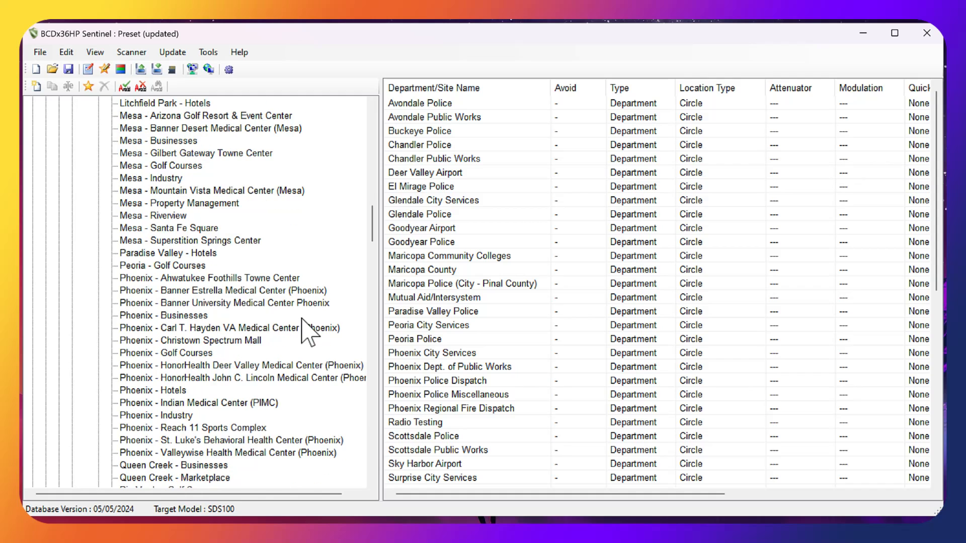
{"action": "scroll", "coordinate": [304, 327], "scroll_direction": "down", "scroll_amount": 6}
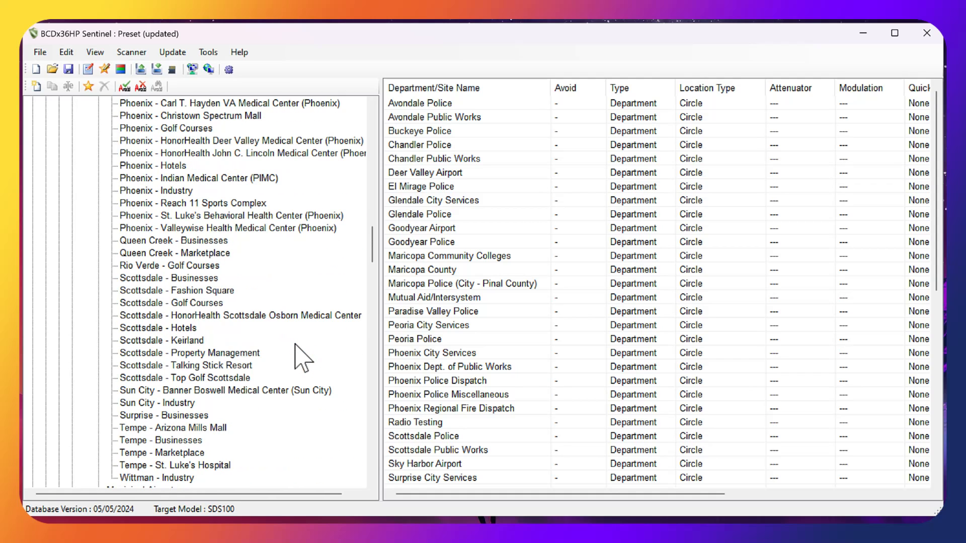
{"action": "scroll", "coordinate": [287, 393], "scroll_direction": "down", "scroll_amount": 2}
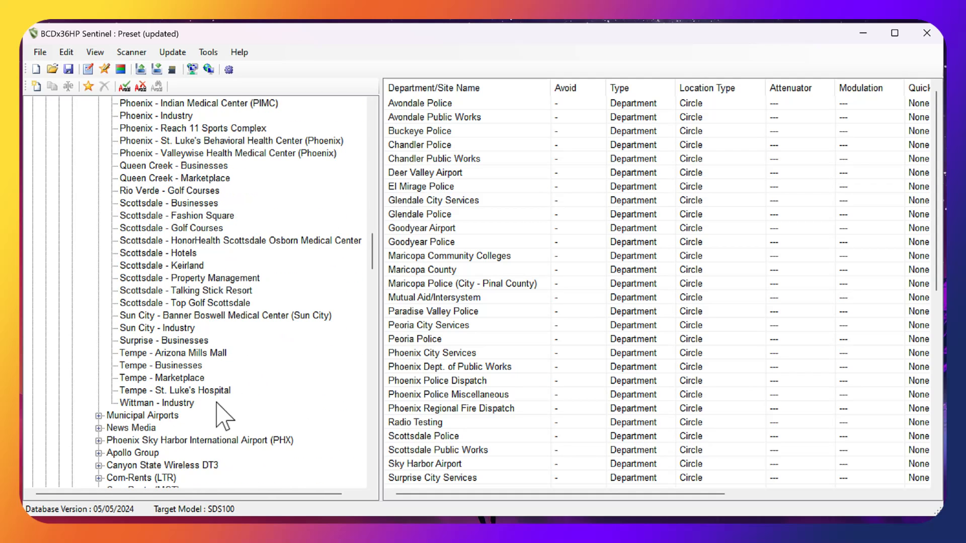
{"action": "left_click", "coordinate": [126, 415]}
{"action": "right_click", "coordinate": [125, 415]}
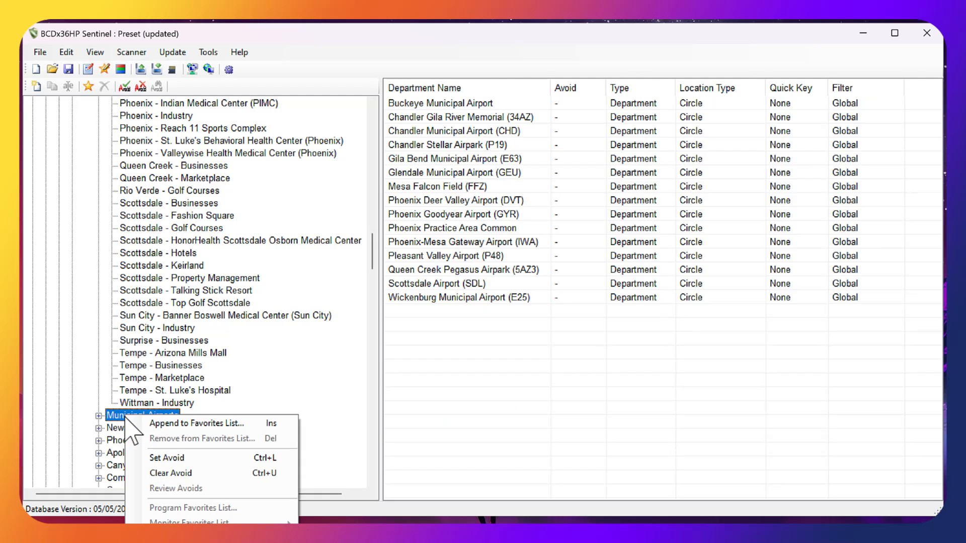
{"action": "left_click", "coordinate": [173, 429]}
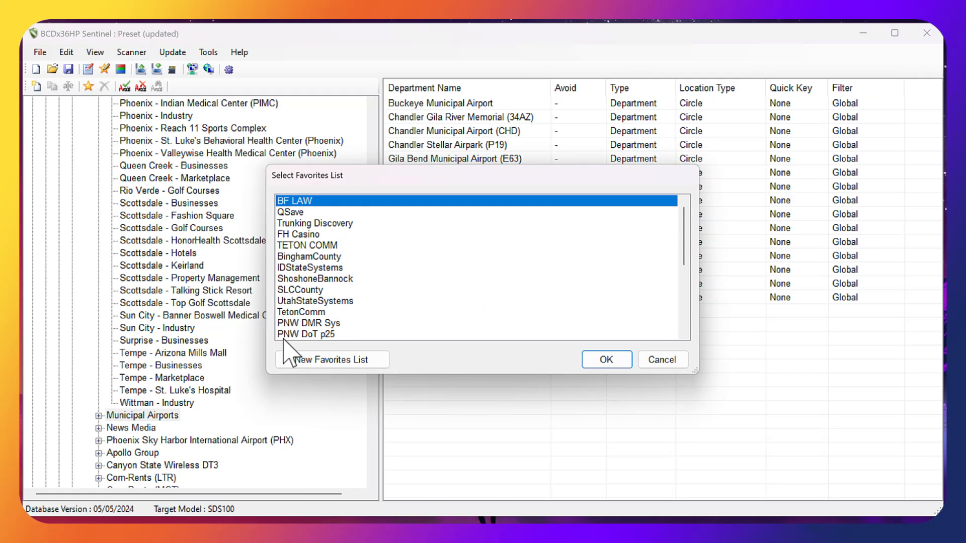
{"action": "left_click", "coordinate": [340, 363]}
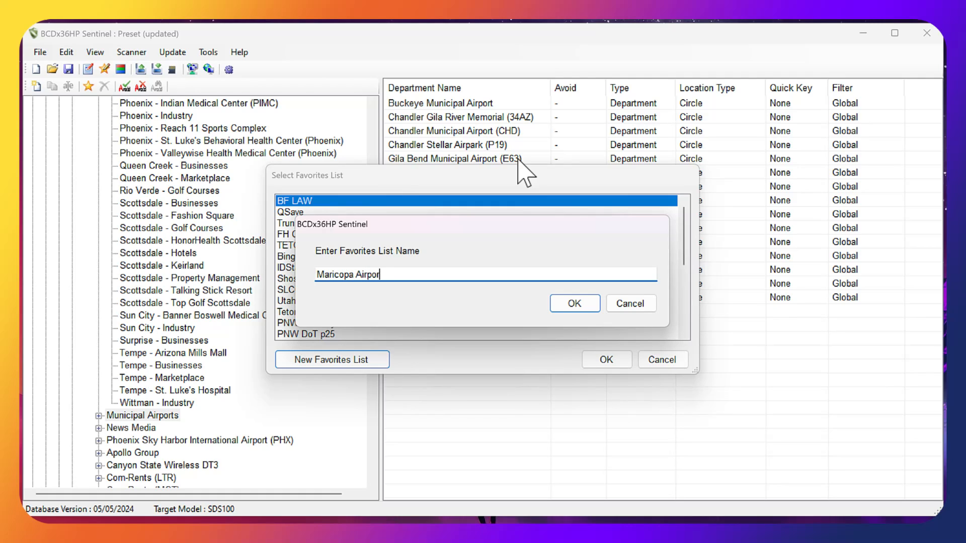
{"action": "left_click", "coordinate": [575, 303]}
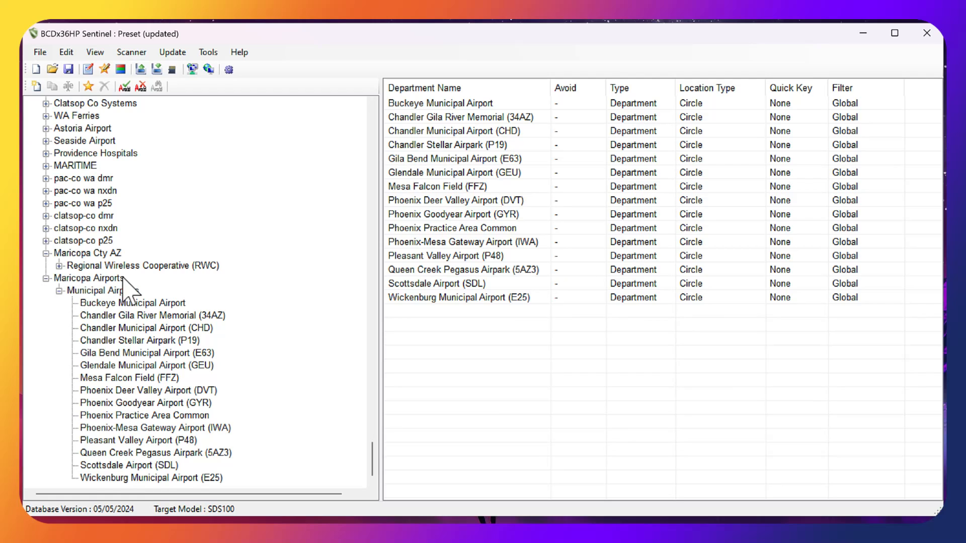
Remove the Maricopa Airports favorites list
{"action": "right_click", "coordinate": [66, 279]}
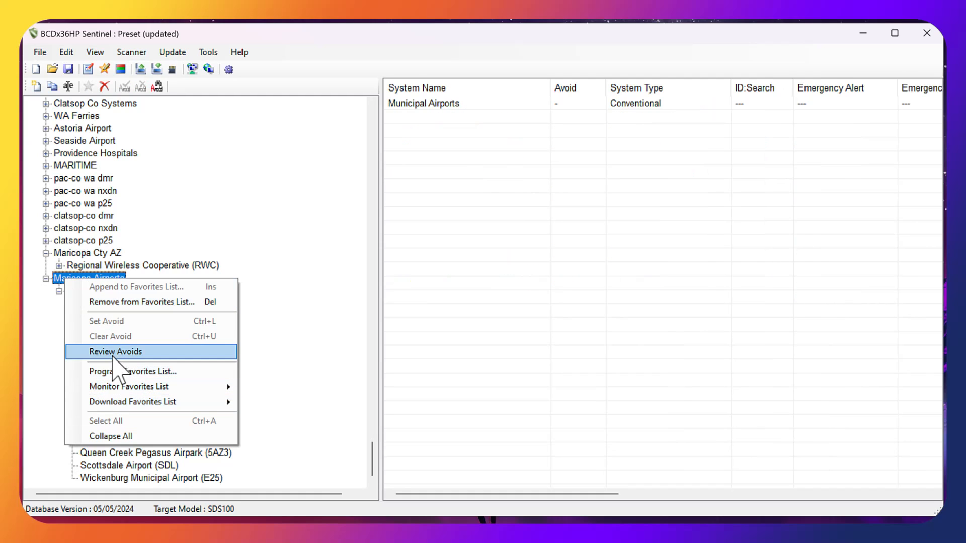
{"action": "left_click", "coordinate": [54, 281]}
{"action": "key", "text": "Delete"}
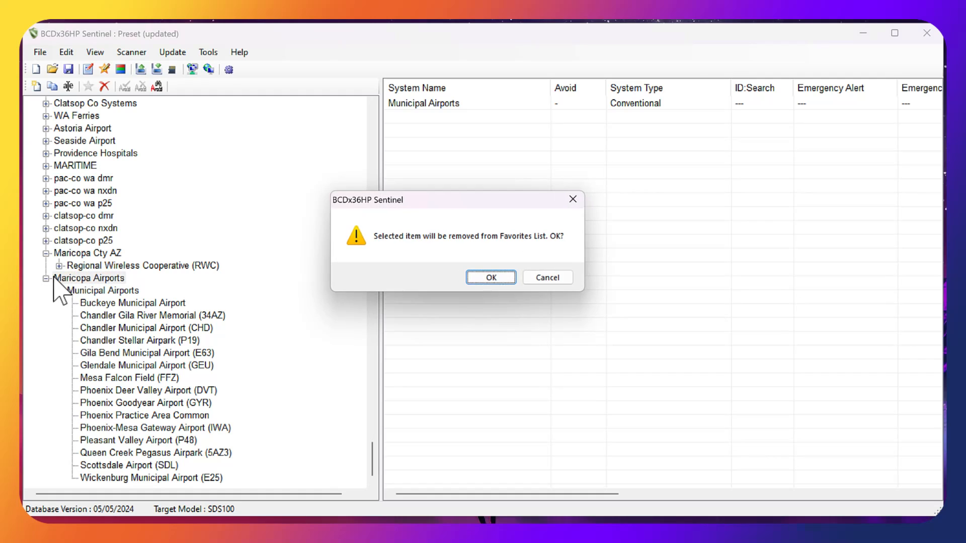
{"action": "left_click", "coordinate": [496, 278]}
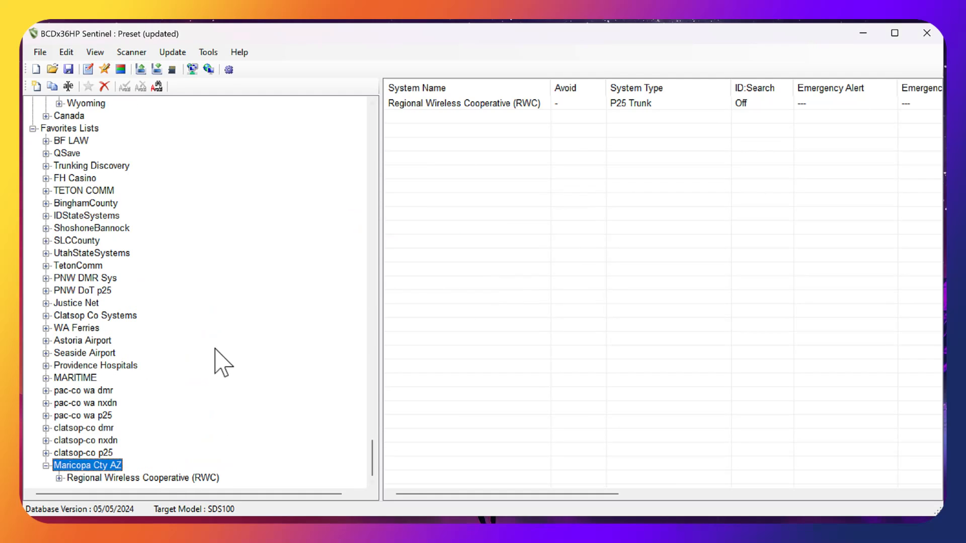
Collapse the Maricopa Cty AZ favorites list and expand County Systems under Clark county, Nevada, in the database
{"action": "left_click", "coordinate": [46, 466]}
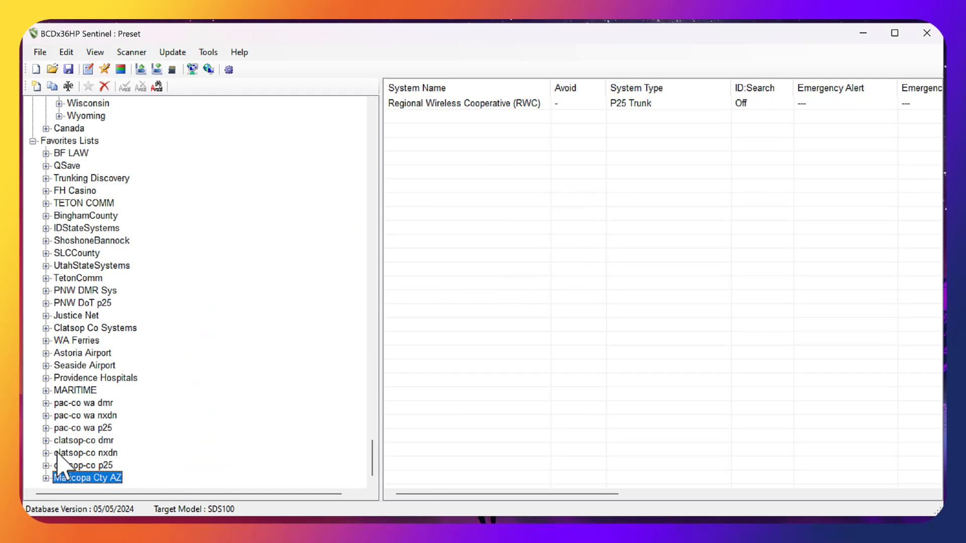
{"action": "scroll", "coordinate": [154, 337], "scroll_direction": "up", "scroll_amount": 20}
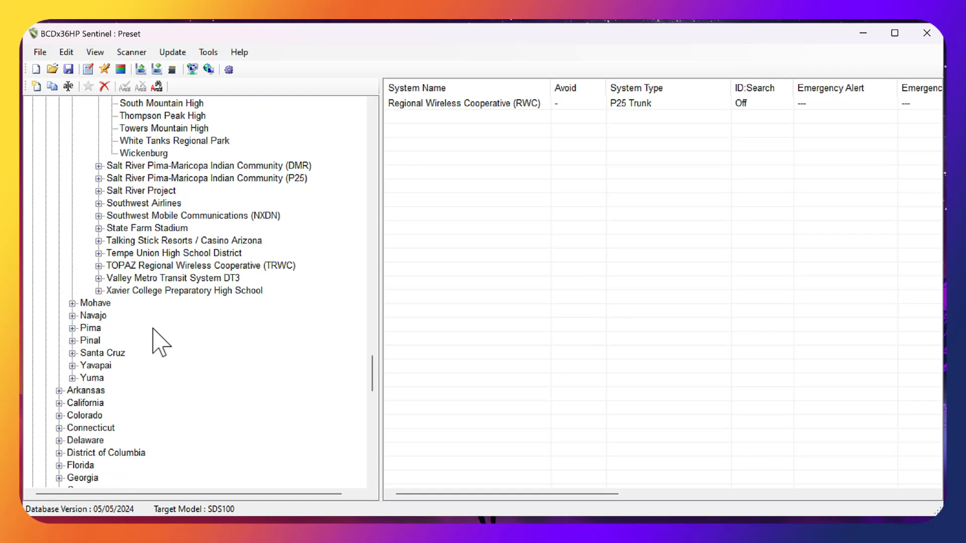
{"action": "scroll", "coordinate": [189, 368], "scroll_direction": "down", "scroll_amount": 5}
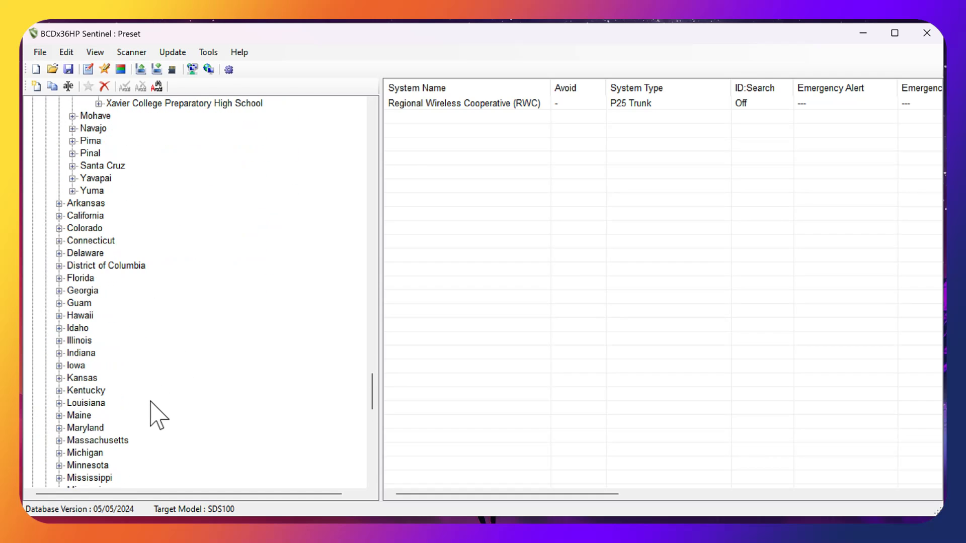
{"action": "scroll", "coordinate": [158, 416], "scroll_direction": "down", "scroll_amount": 3}
{"action": "scroll", "coordinate": [121, 444], "scroll_direction": "up", "scroll_amount": 1}
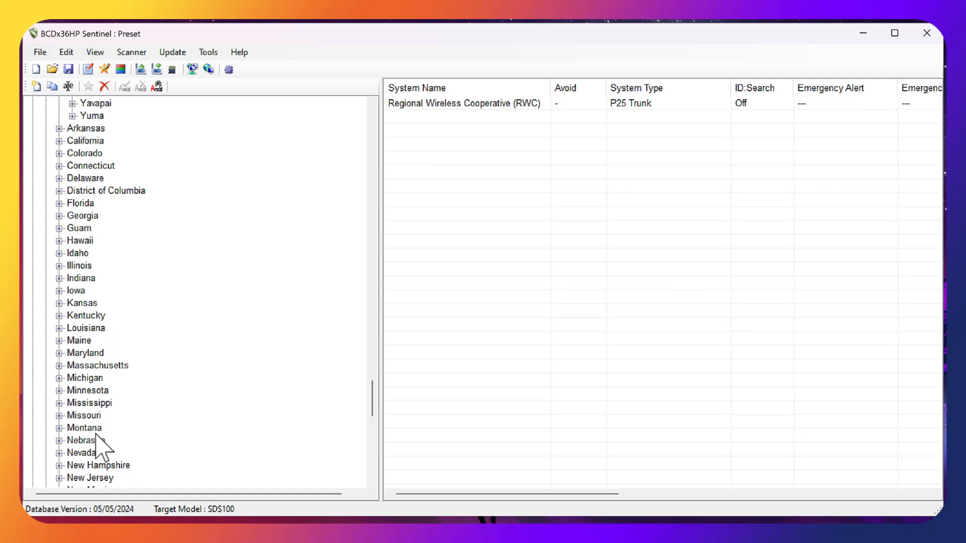
{"action": "left_click", "coordinate": [59, 453]}
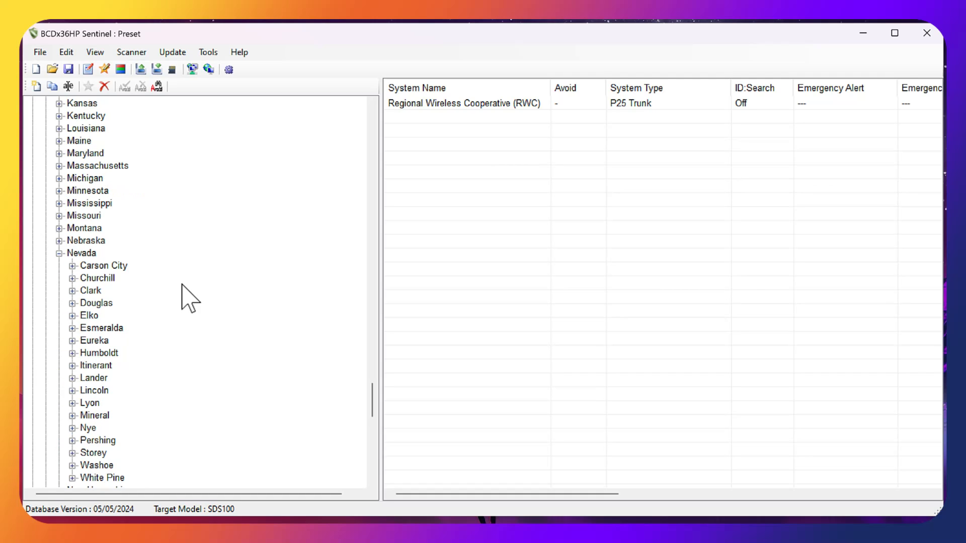
{"action": "scroll", "coordinate": [160, 296], "scroll_direction": "down", "scroll_amount": 3}
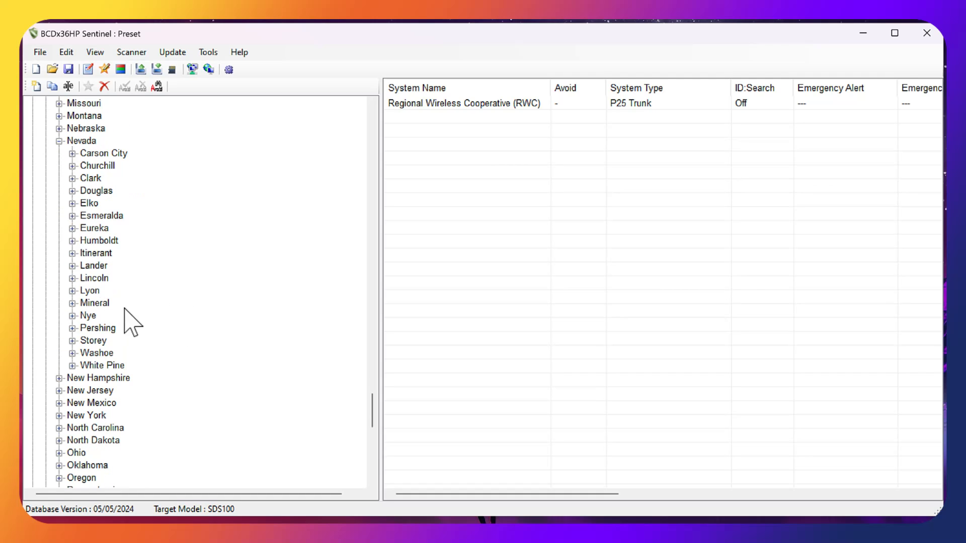
{"action": "left_click", "coordinate": [72, 178]}
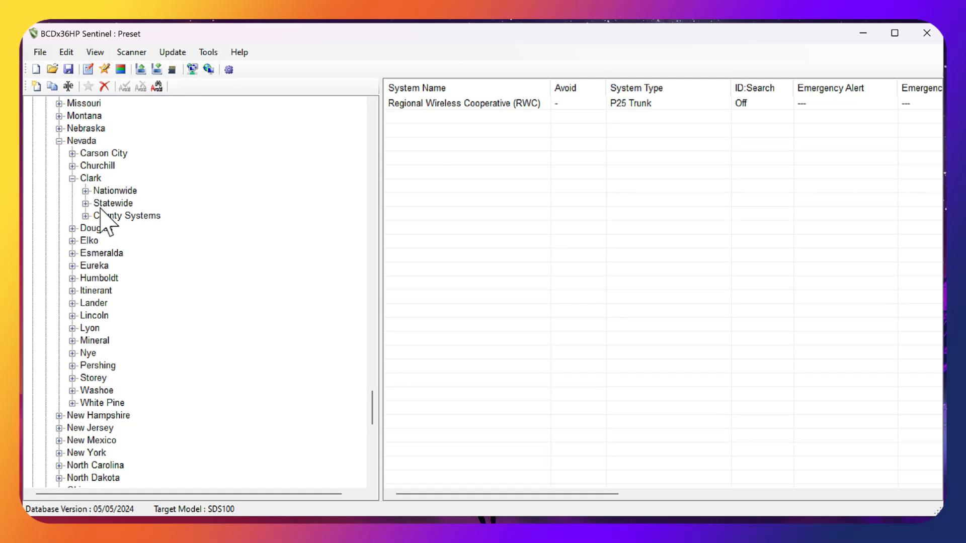
{"action": "left_click", "coordinate": [85, 216]}
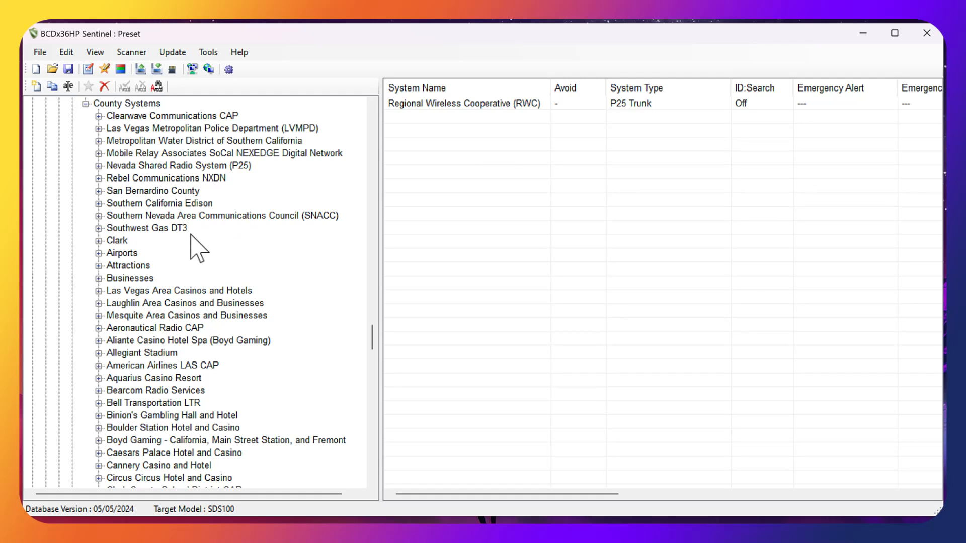
Append the Las Vegas Metropolitan Police Department (LVMPD) system to a new favorites list named Vegas LawEmsFire, and collapse the added system
{"action": "left_click", "coordinate": [239, 130]}
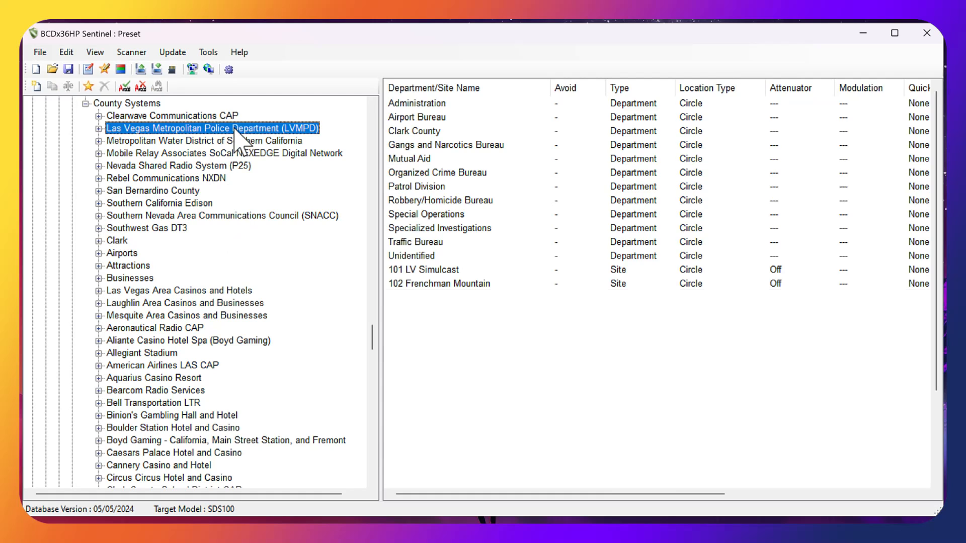
{"action": "right_click", "coordinate": [168, 129]}
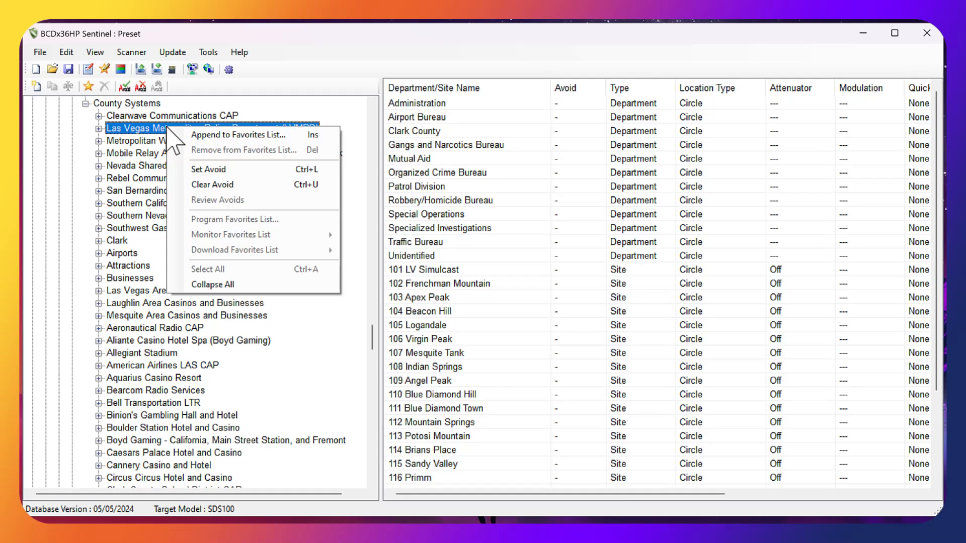
{"action": "left_click", "coordinate": [204, 137]}
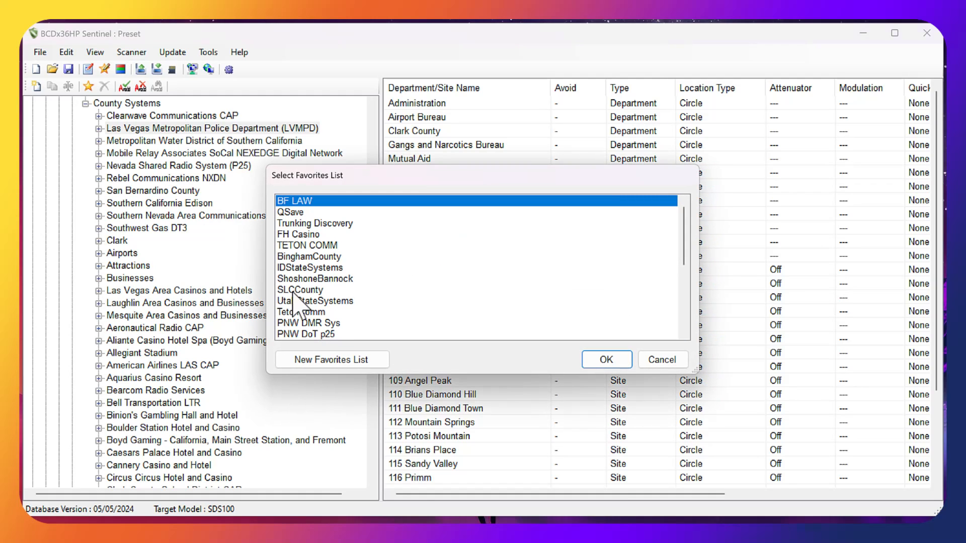
{"action": "left_click", "coordinate": [354, 359]}
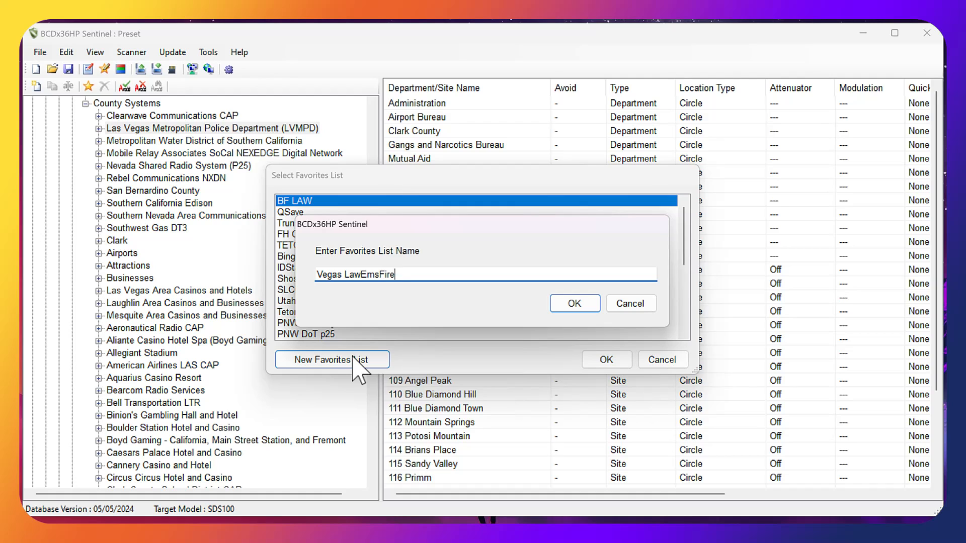
{"action": "left_click", "coordinate": [573, 303]}
{"action": "scroll", "coordinate": [222, 285], "scroll_direction": "up", "scroll_amount": 3}
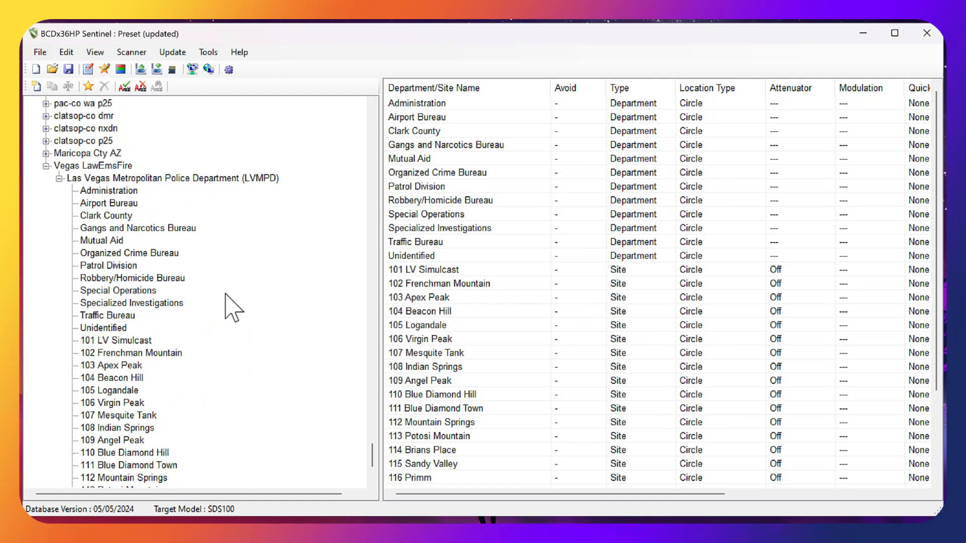
{"action": "left_click", "coordinate": [59, 216]}
Return to Clark's County Systems in the database and expand the Nevada Shared Radio System (P25)
{"action": "scroll", "coordinate": [106, 231], "scroll_direction": "up", "scroll_amount": 20}
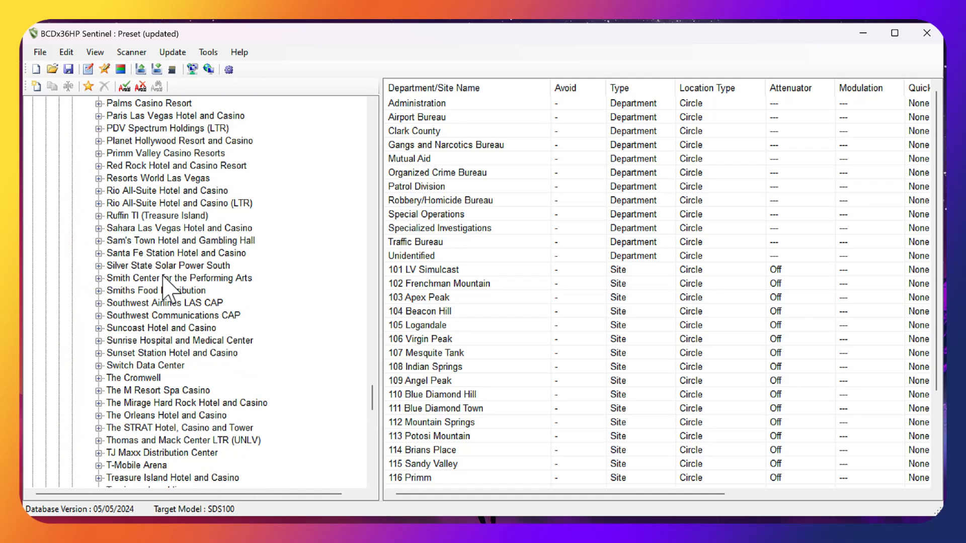
{"action": "scroll", "coordinate": [163, 277], "scroll_direction": "up", "scroll_amount": 20}
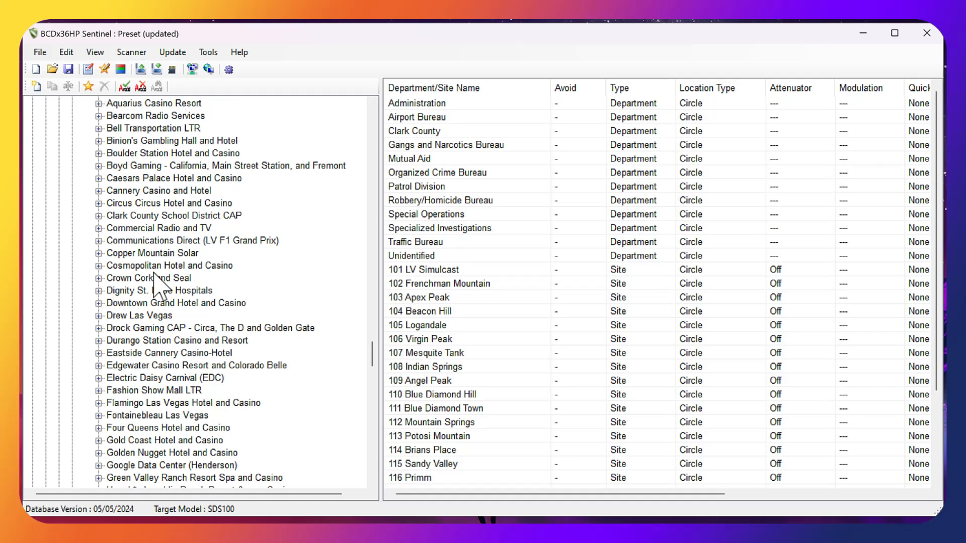
{"action": "scroll", "coordinate": [209, 229], "scroll_direction": "up", "scroll_amount": 3}
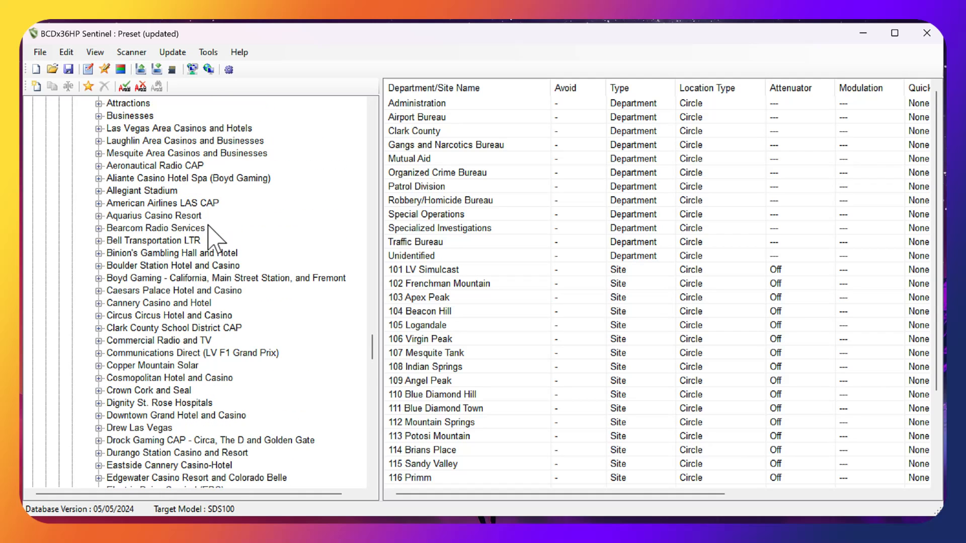
{"action": "scroll", "coordinate": [209, 225], "scroll_direction": "up", "scroll_amount": 4}
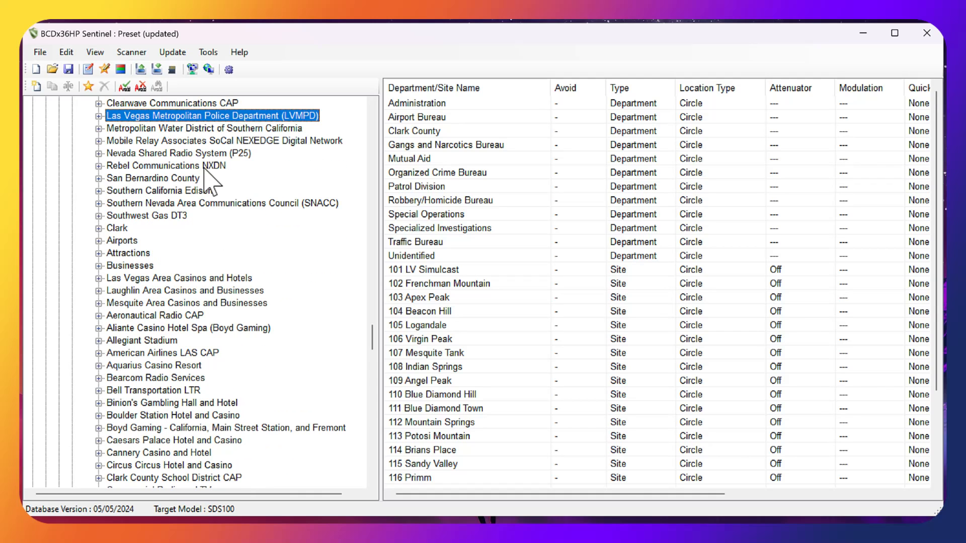
{"action": "scroll", "coordinate": [187, 204], "scroll_direction": "up", "scroll_amount": 2}
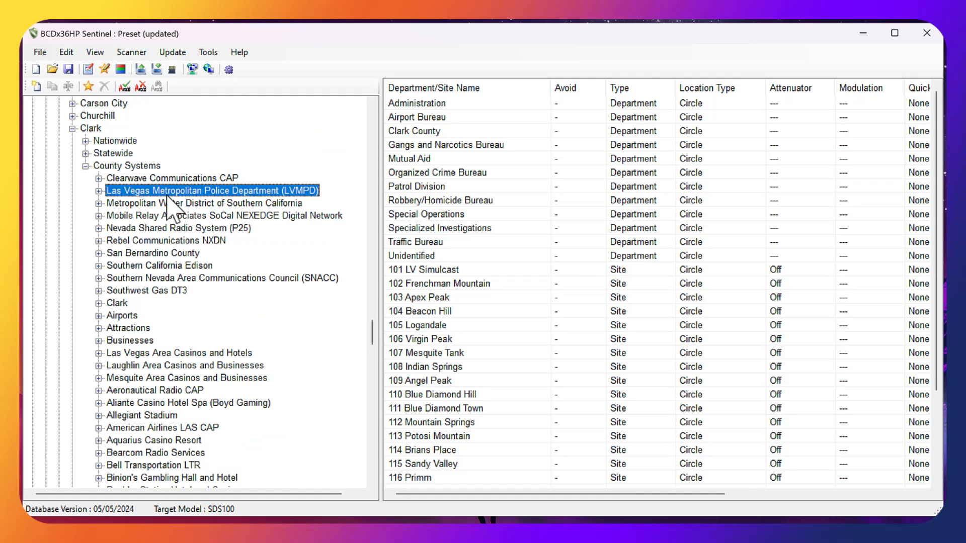
{"action": "left_click", "coordinate": [142, 227]}
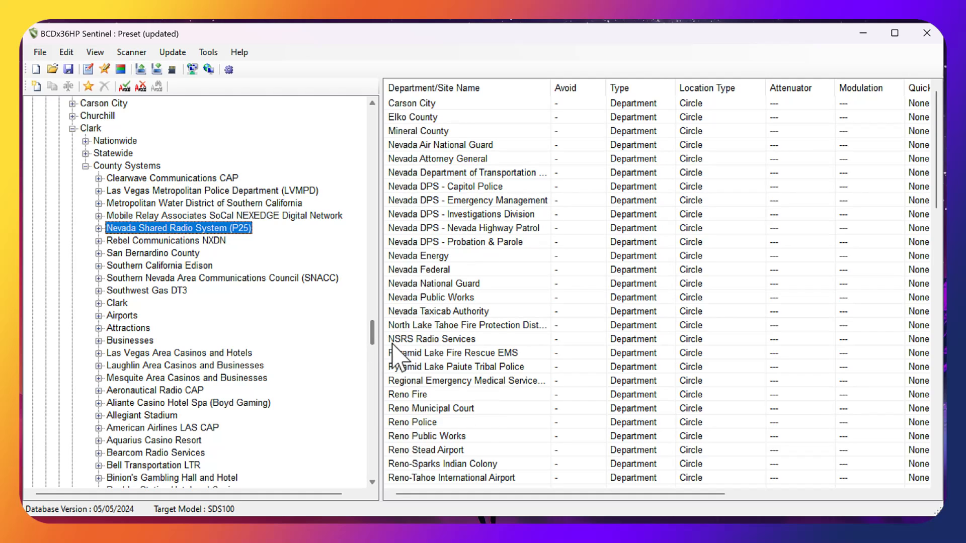
{"action": "left_click", "coordinate": [99, 229]}
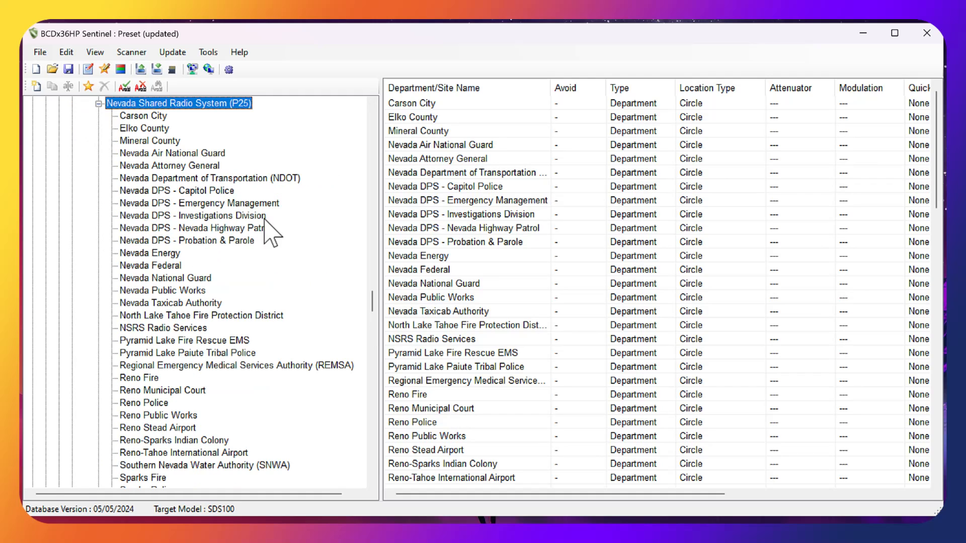
Append the Nevada DPS - Nevada Highway Patrol department to the Vegas LawEmsFire favorites list
{"action": "left_click", "coordinate": [199, 231]}
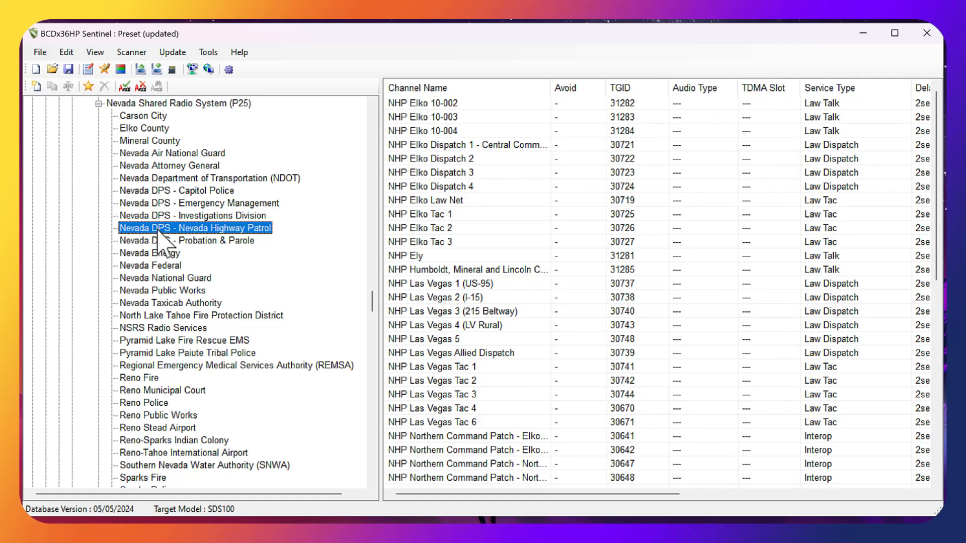
{"action": "right_click", "coordinate": [198, 233]}
{"action": "left_click", "coordinate": [201, 238]}
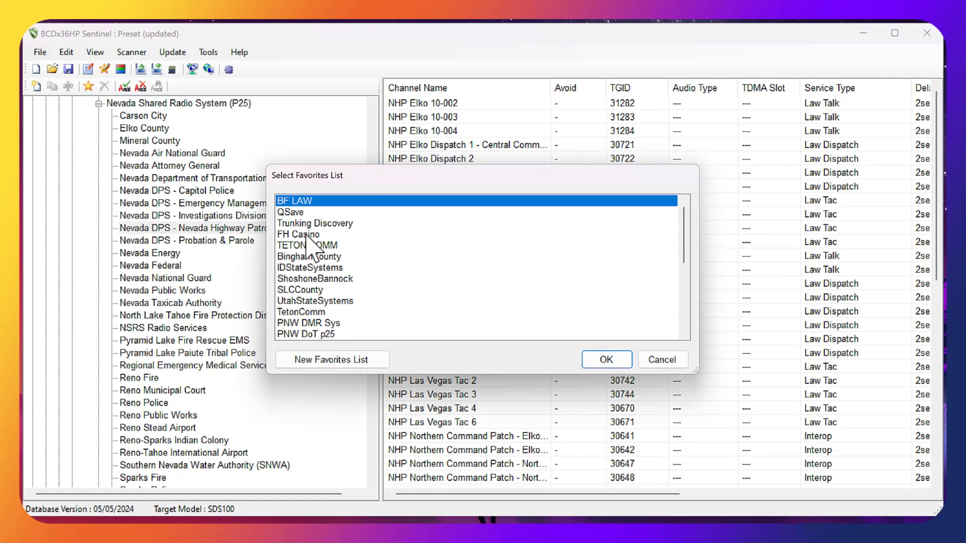
{"action": "scroll", "coordinate": [367, 276], "scroll_direction": "down", "scroll_amount": 5}
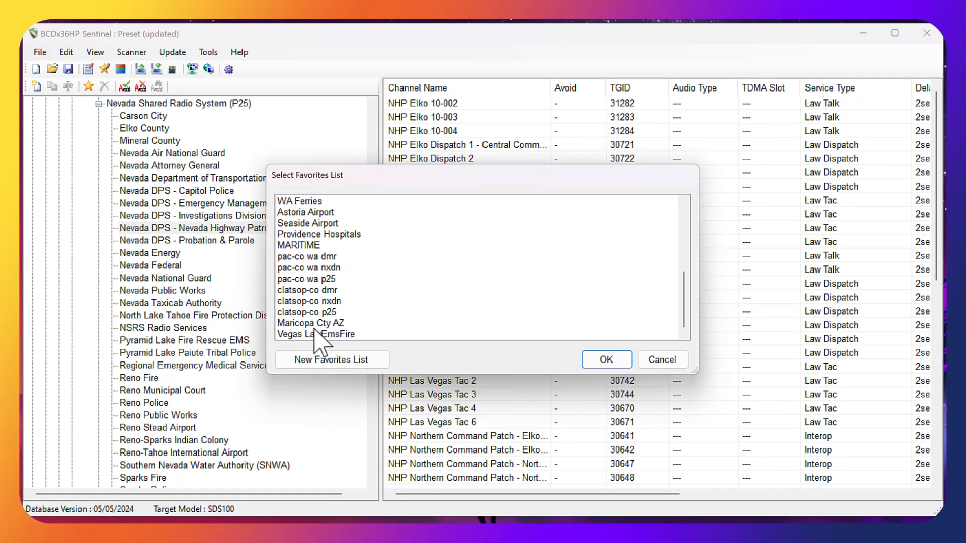
{"action": "left_click", "coordinate": [315, 335]}
{"action": "left_click", "coordinate": [609, 360]}
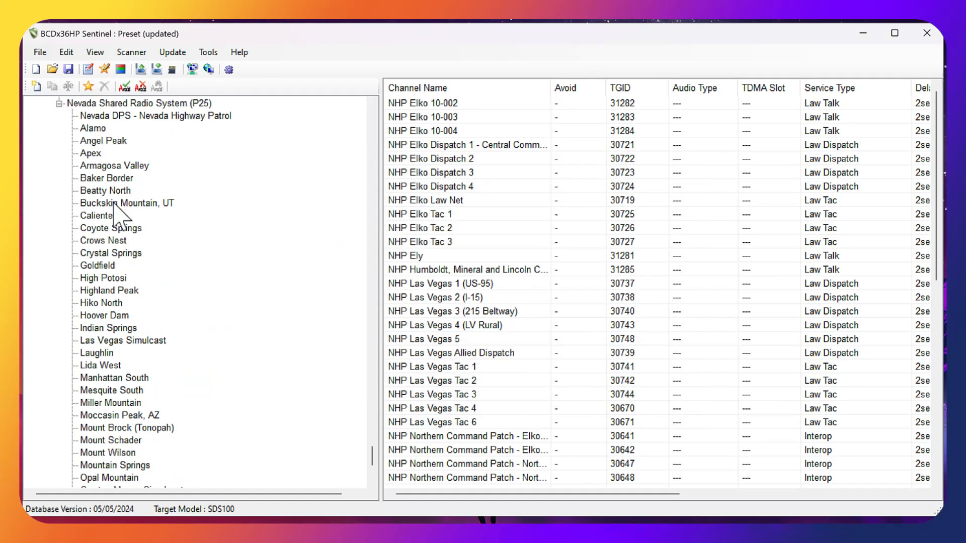
Return to the Nevada Shared Radio System (P25) under Clark's County Systems in the database and review its departments
{"action": "scroll", "coordinate": [115, 206], "scroll_direction": "up", "scroll_amount": 20}
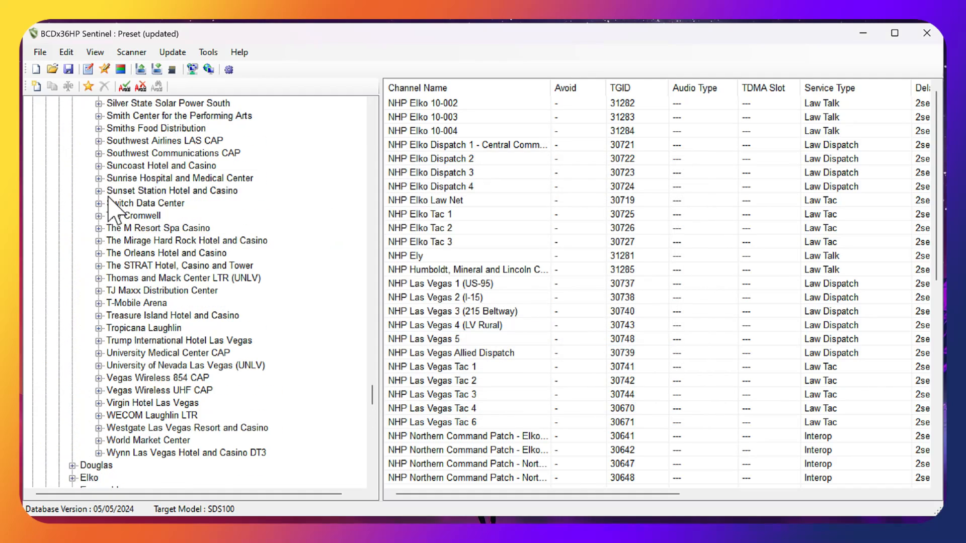
{"action": "scroll", "coordinate": [116, 204], "scroll_direction": "up", "scroll_amount": 20}
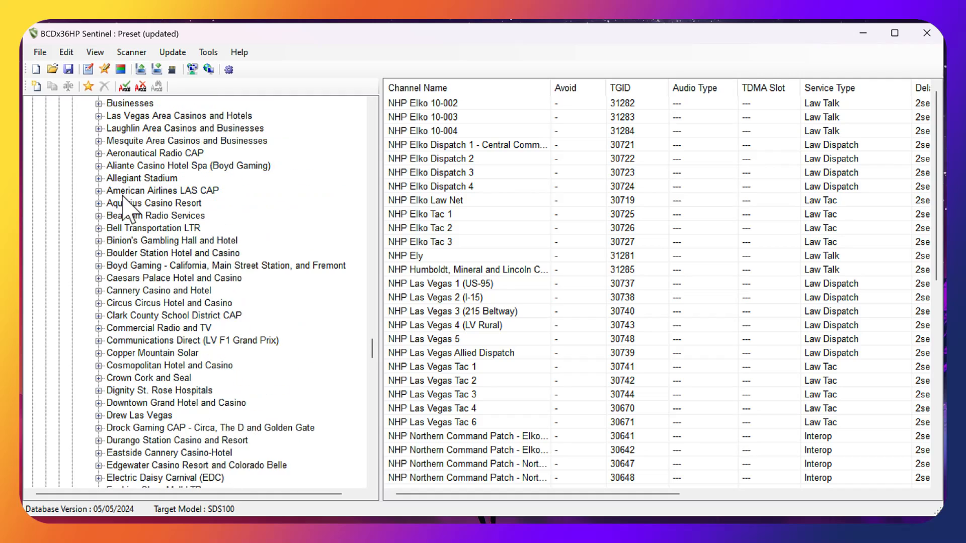
{"action": "scroll", "coordinate": [122, 196], "scroll_direction": "up", "scroll_amount": 18}
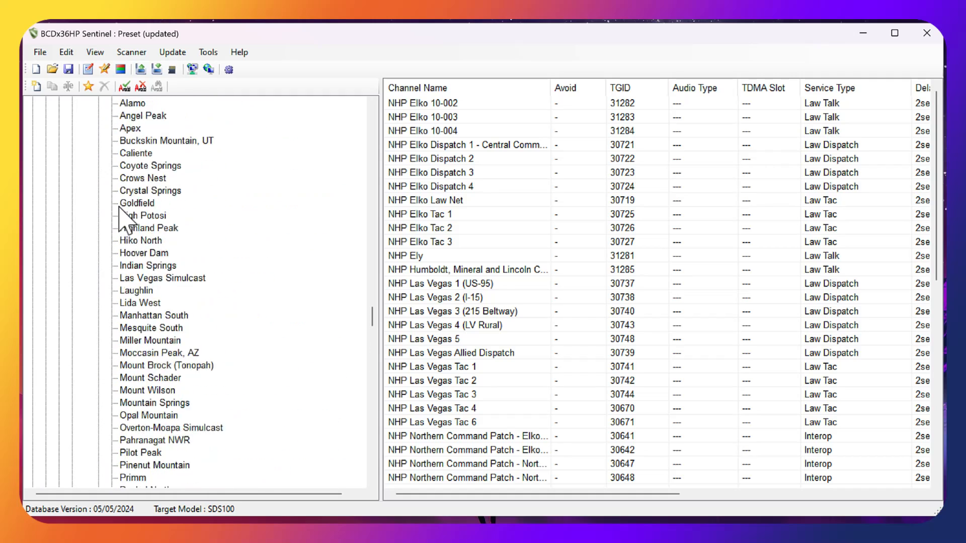
{"action": "scroll", "coordinate": [121, 209], "scroll_direction": "up", "scroll_amount": 9}
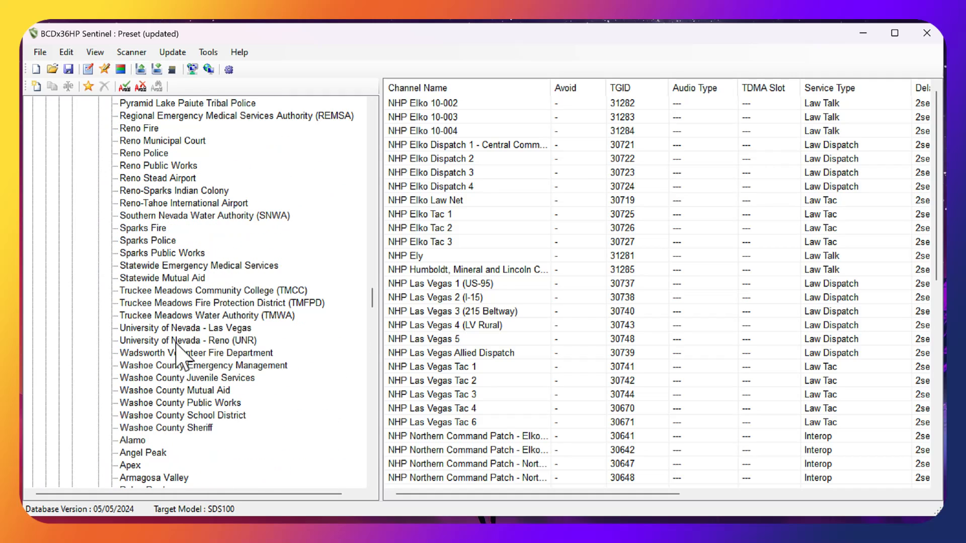
{"action": "scroll", "coordinate": [175, 279], "scroll_direction": "up", "scroll_amount": 2}
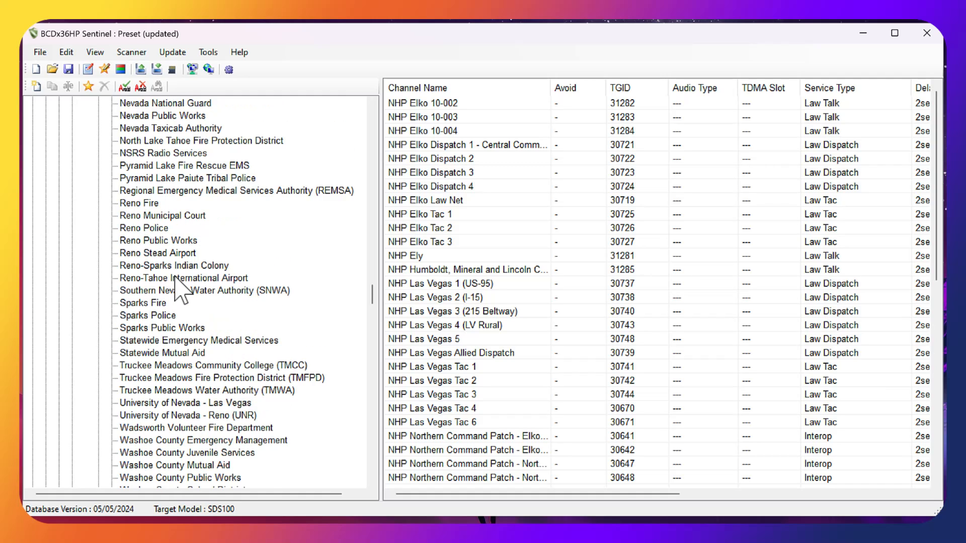
{"action": "scroll", "coordinate": [174, 282], "scroll_direction": "up", "scroll_amount": 1}
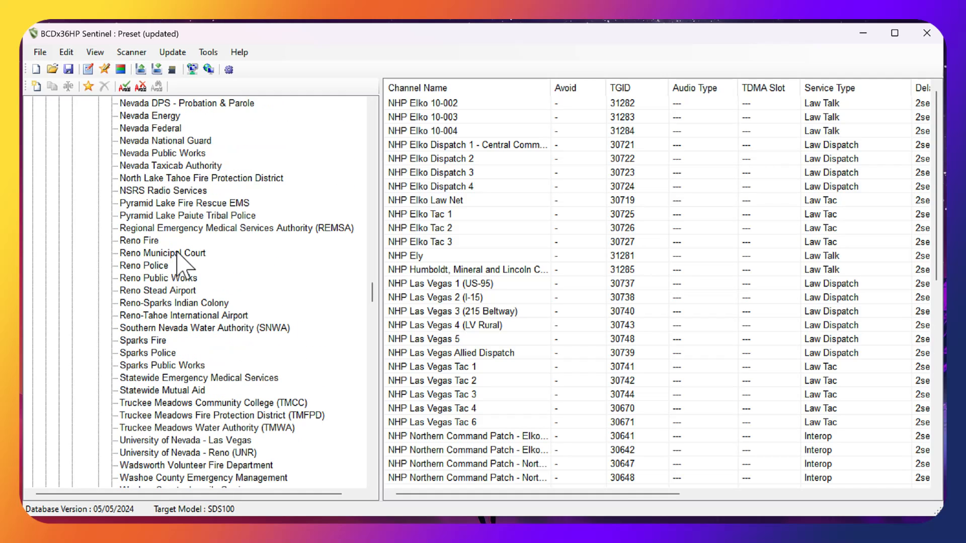
{"action": "scroll", "coordinate": [184, 261], "scroll_direction": "up", "scroll_amount": 1}
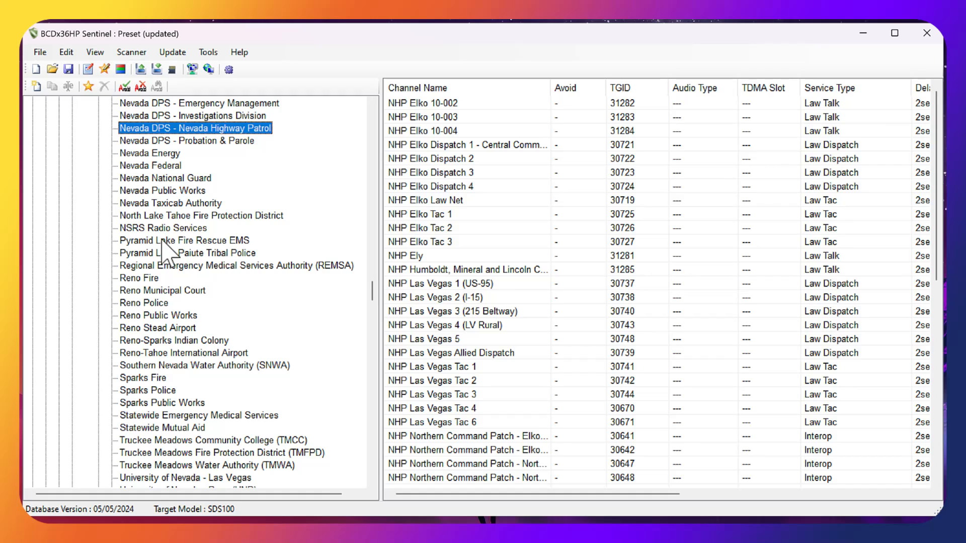
{"action": "scroll", "coordinate": [162, 241], "scroll_direction": "up", "scroll_amount": 3}
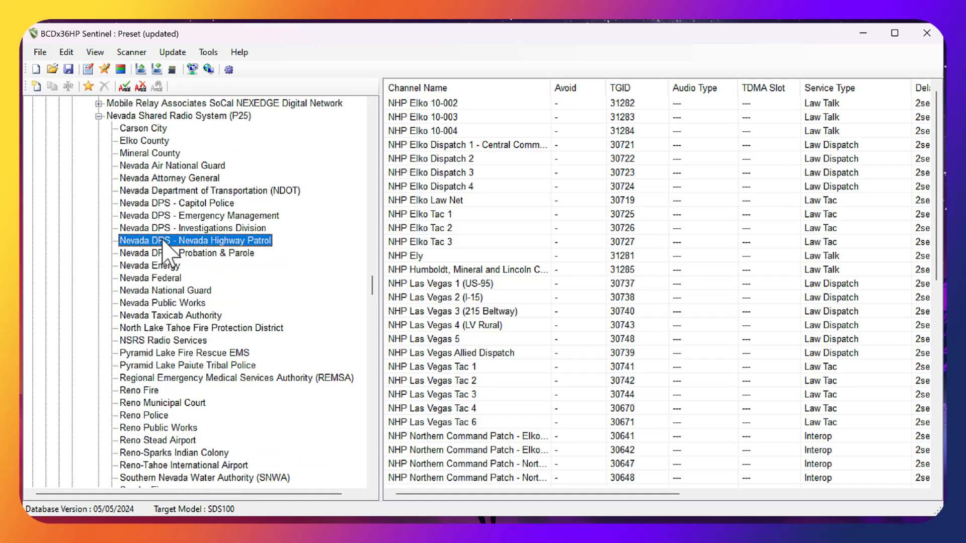
{"action": "scroll", "coordinate": [159, 182], "scroll_direction": "up", "scroll_amount": 1}
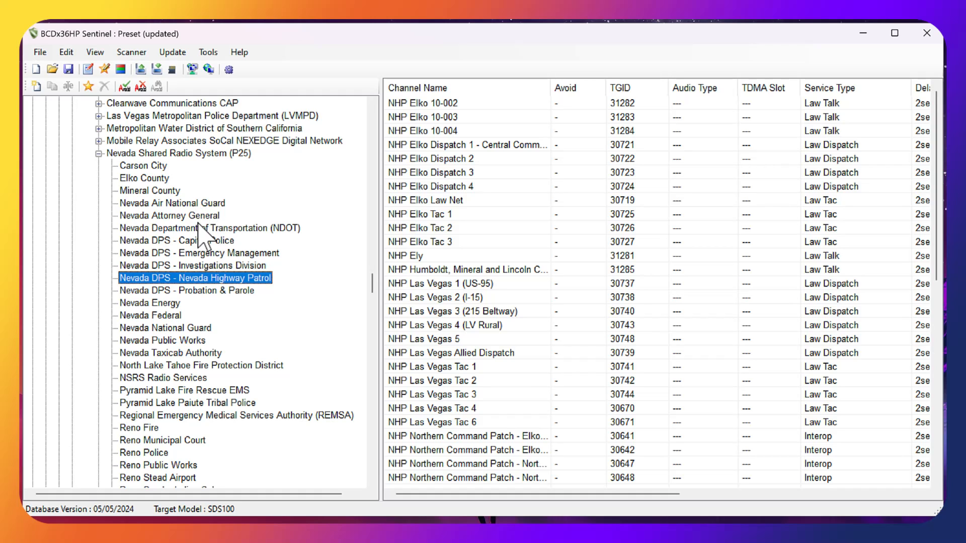
Display the frequencies of the Las Vegas Simulcast site in the database's Nevada Shared Radio System (P25)
{"action": "scroll", "coordinate": [197, 245], "scroll_direction": "down", "scroll_amount": 4}
{"action": "scroll", "coordinate": [223, 335], "scroll_direction": "down", "scroll_amount": 2}
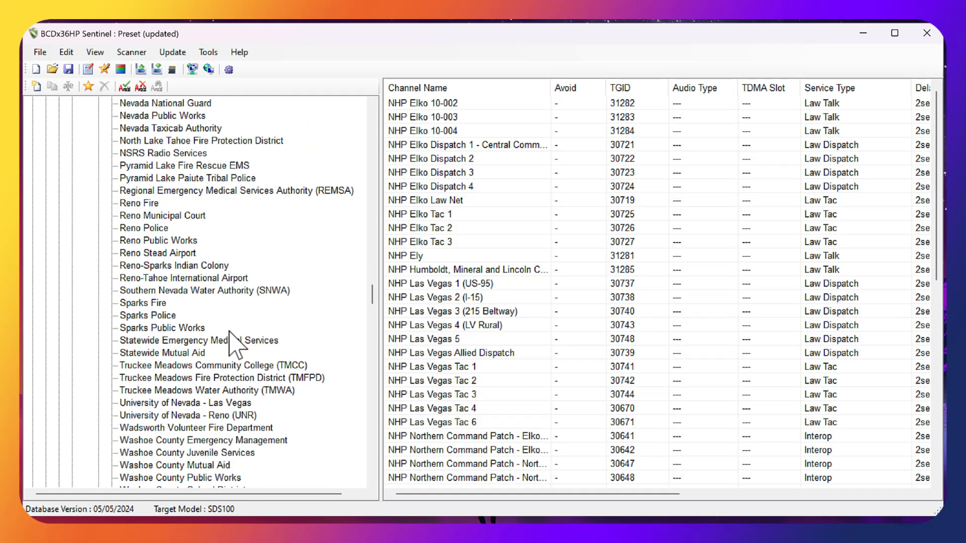
{"action": "scroll", "coordinate": [186, 353], "scroll_direction": "down", "scroll_amount": 2}
{"action": "scroll", "coordinate": [185, 362], "scroll_direction": "down", "scroll_amount": 5}
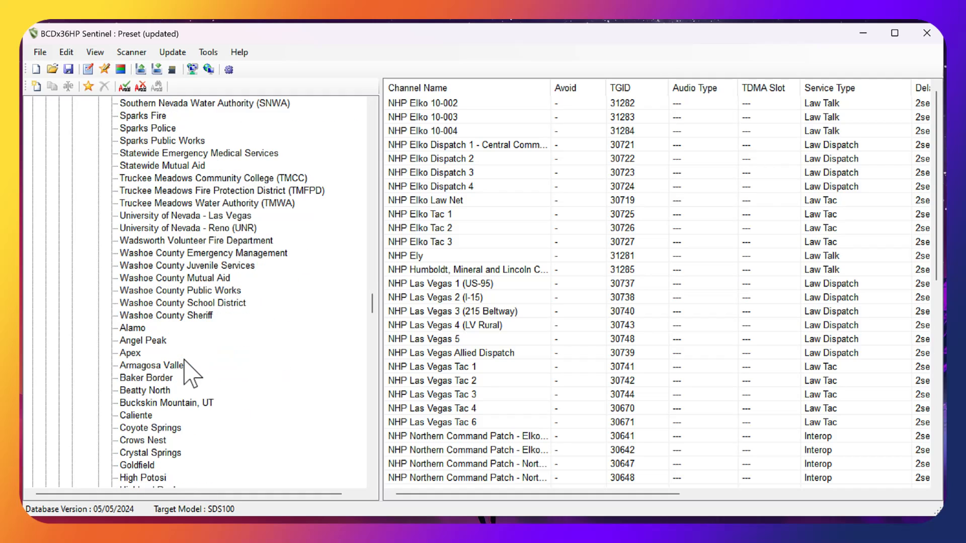
{"action": "scroll", "coordinate": [196, 405], "scroll_direction": "down", "scroll_amount": 2}
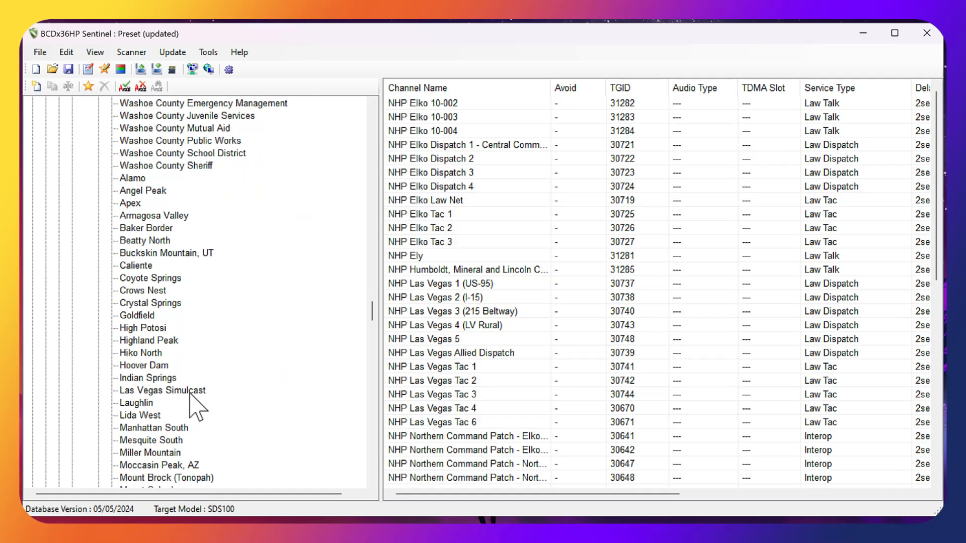
{"action": "left_click", "coordinate": [166, 391]}
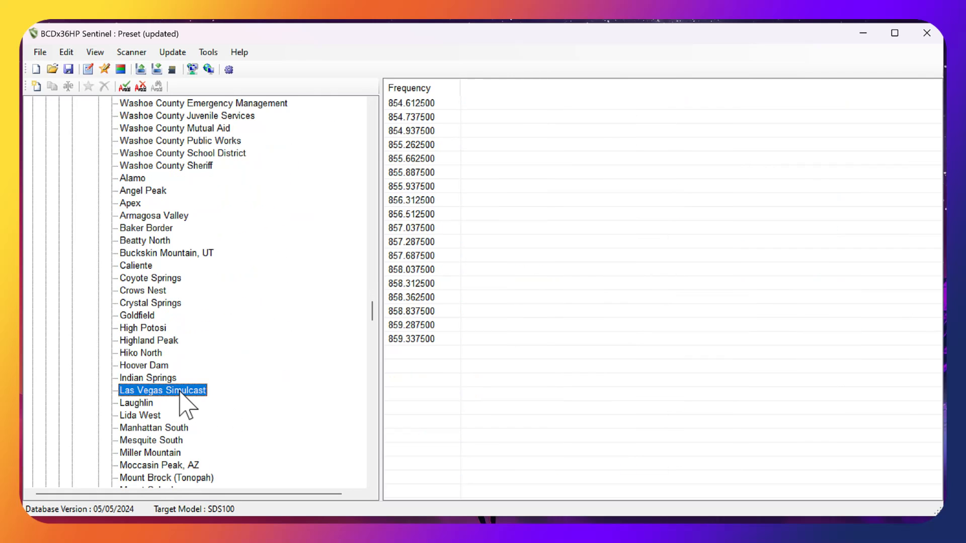
Review the remaining Nevada Shared Radio System sites and expand the Clark system below Southwest Gas DT3 to examine its departments
{"action": "scroll", "coordinate": [198, 386], "scroll_direction": "down", "scroll_amount": 2}
{"action": "scroll", "coordinate": [290, 404], "scroll_direction": "down", "scroll_amount": 1}
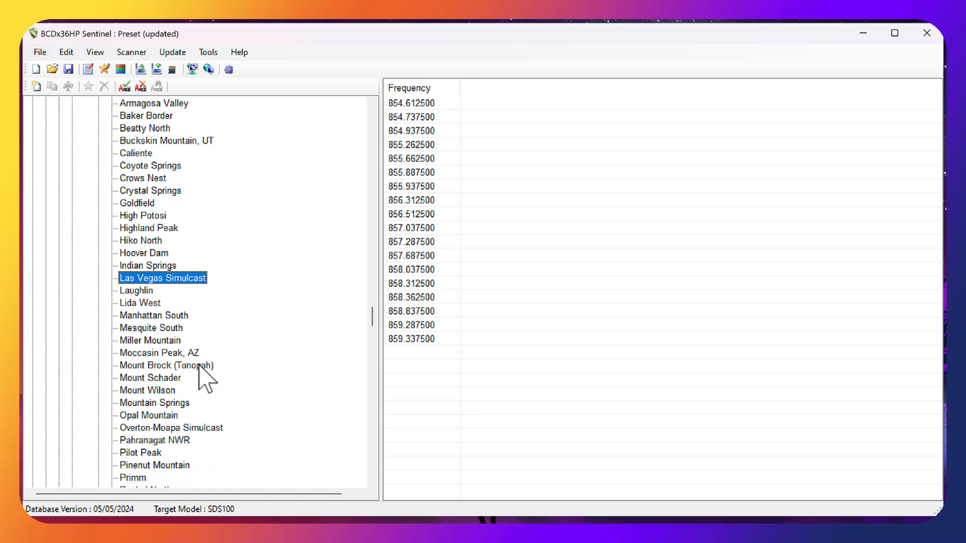
{"action": "scroll", "coordinate": [209, 375], "scroll_direction": "down", "scroll_amount": 2}
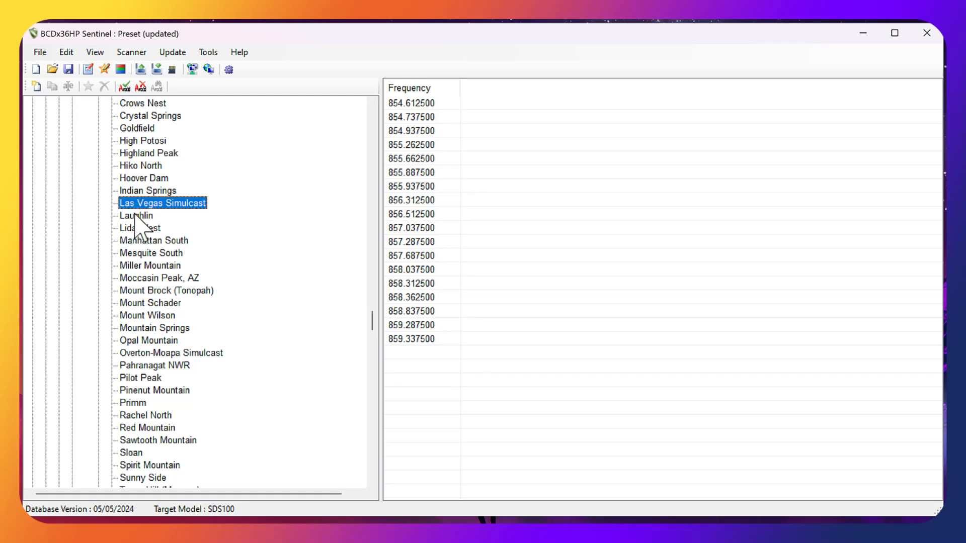
{"action": "scroll", "coordinate": [243, 326], "scroll_direction": "down", "scroll_amount": 2}
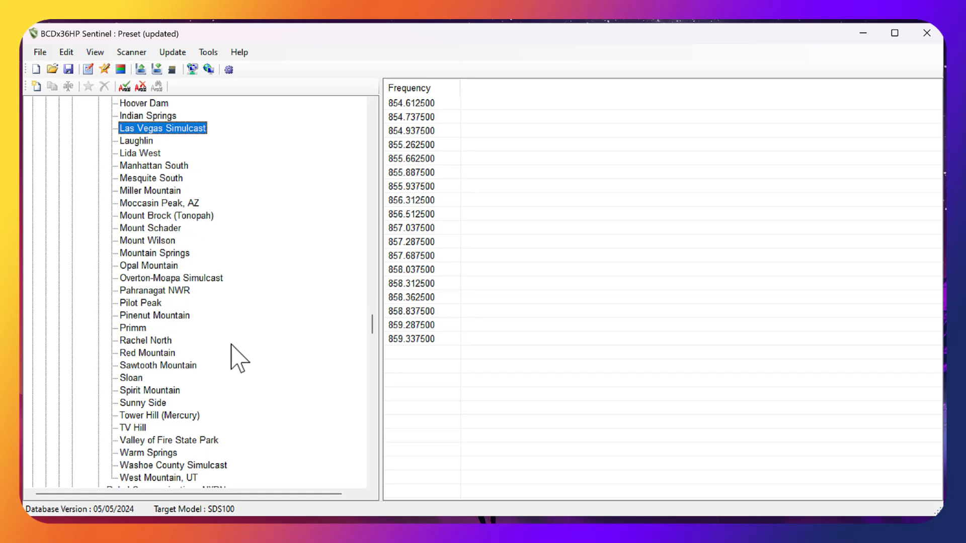
{"action": "scroll", "coordinate": [216, 385], "scroll_direction": "down", "scroll_amount": 2}
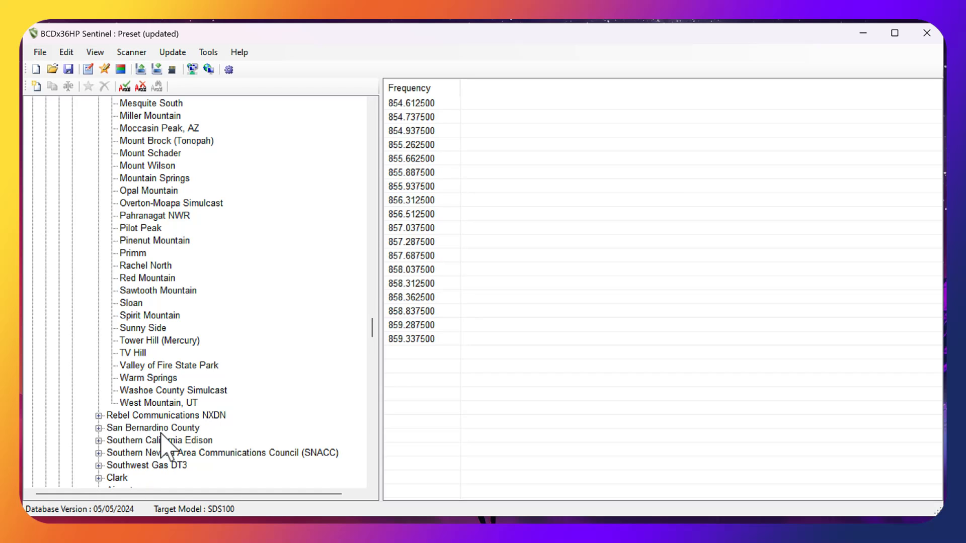
{"action": "scroll", "coordinate": [160, 439], "scroll_direction": "up", "scroll_amount": 6}
{"action": "scroll", "coordinate": [161, 433], "scroll_direction": "down", "scroll_amount": 4}
{"action": "scroll", "coordinate": [162, 439], "scroll_direction": "down", "scroll_amount": 5}
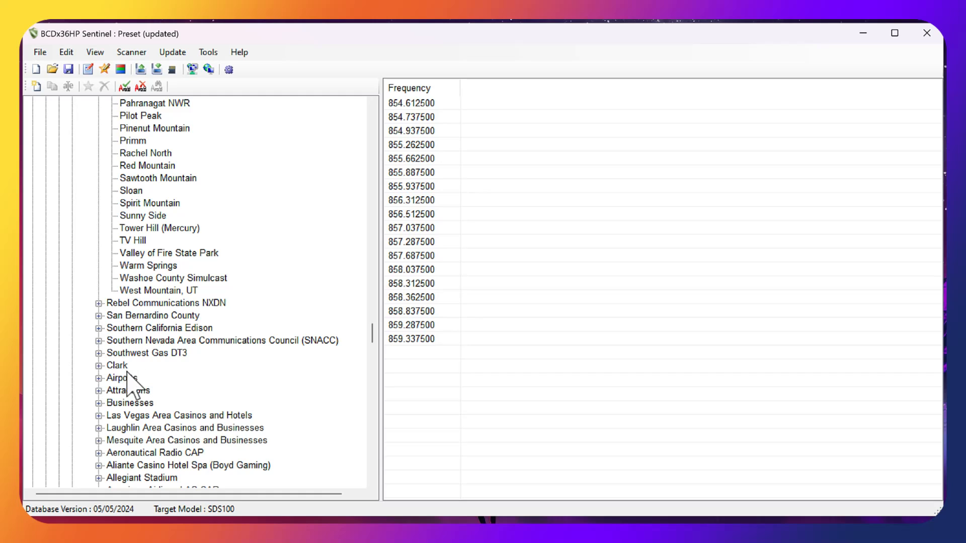
{"action": "left_click", "coordinate": [98, 366]}
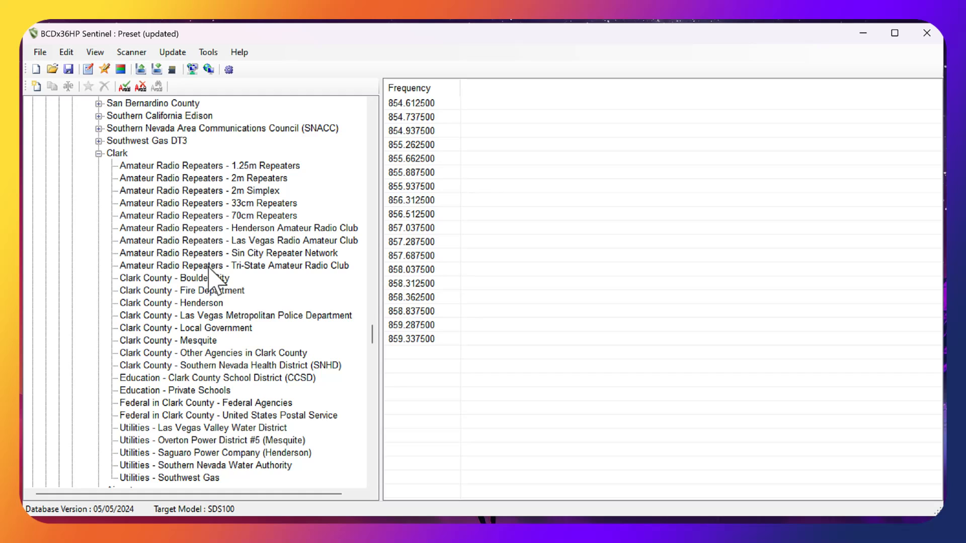
{"action": "scroll", "coordinate": [229, 304], "scroll_direction": "down", "scroll_amount": 2}
{"action": "scroll", "coordinate": [229, 309], "scroll_direction": "up", "scroll_amount": 3}
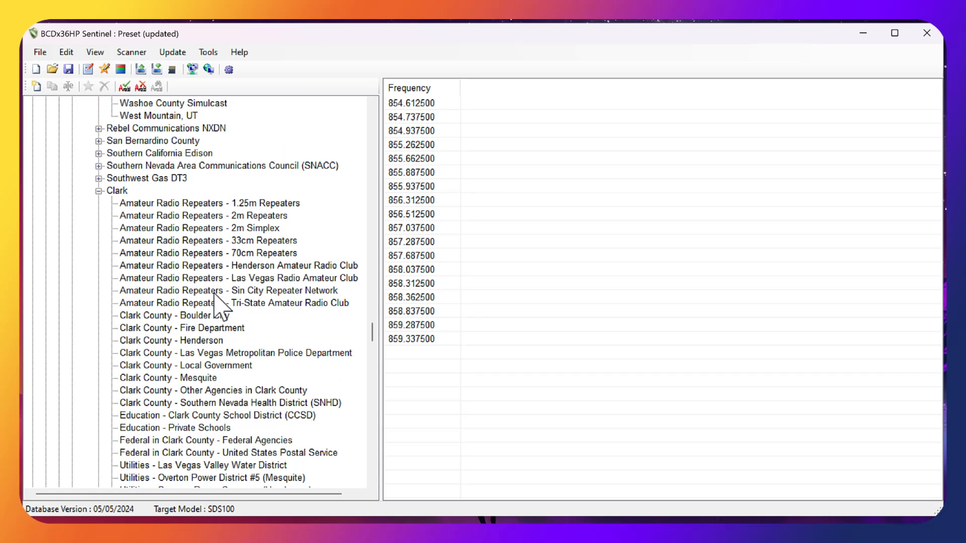
{"action": "left_click", "coordinate": [99, 178]}
{"action": "scroll", "coordinate": [157, 229], "scroll_direction": "up", "scroll_amount": 4}
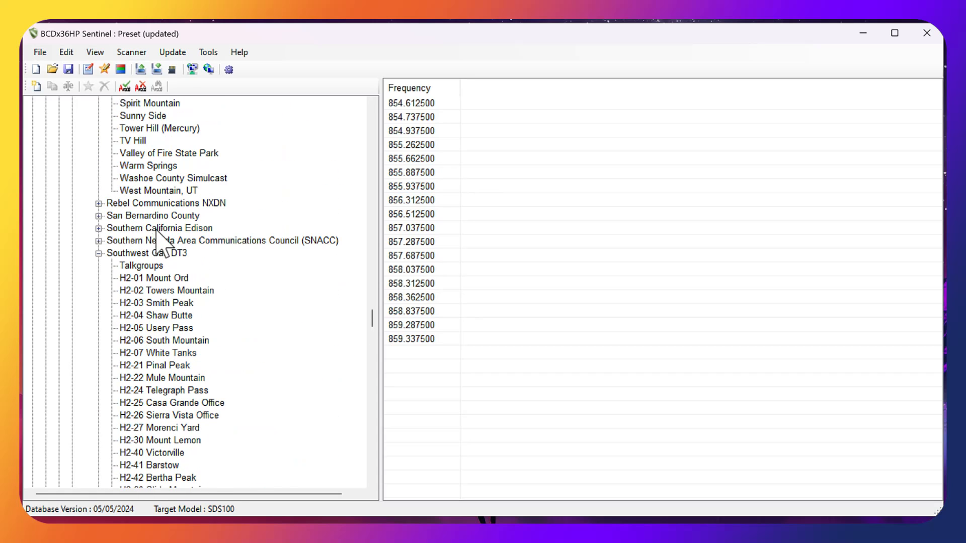
{"action": "left_click", "coordinate": [100, 254]}
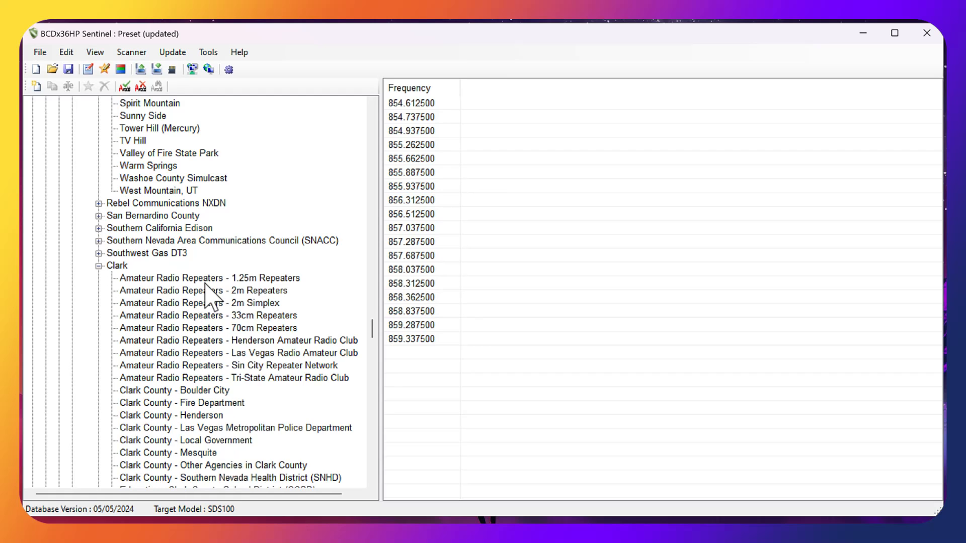
Collapse the Nevada Shared Radio System (P25) and Clark systems, along with County Systems and the Clark county branch
{"action": "scroll", "coordinate": [211, 296], "scroll_direction": "up", "scroll_amount": 14}
{"action": "scroll", "coordinate": [211, 297], "scroll_direction": "up", "scroll_amount": 17}
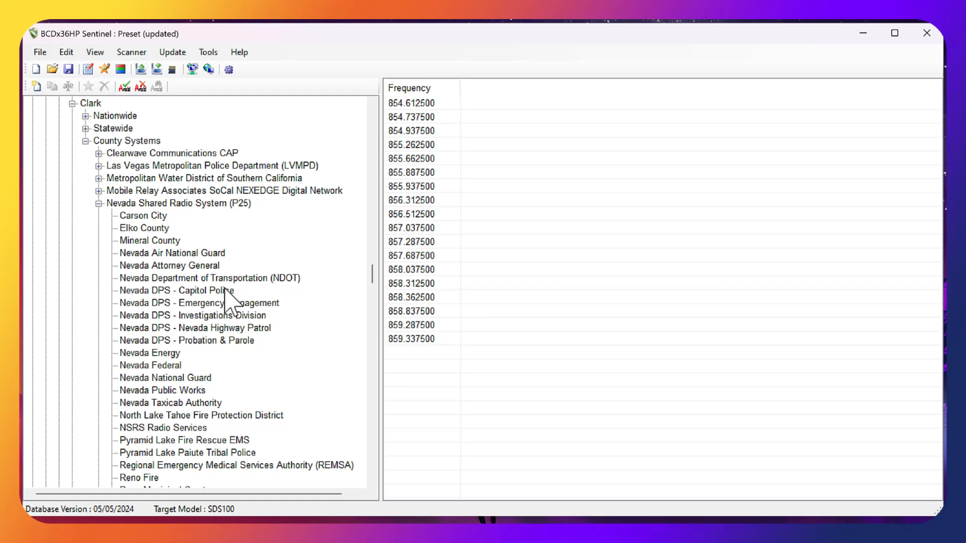
{"action": "left_click", "coordinate": [100, 204]}
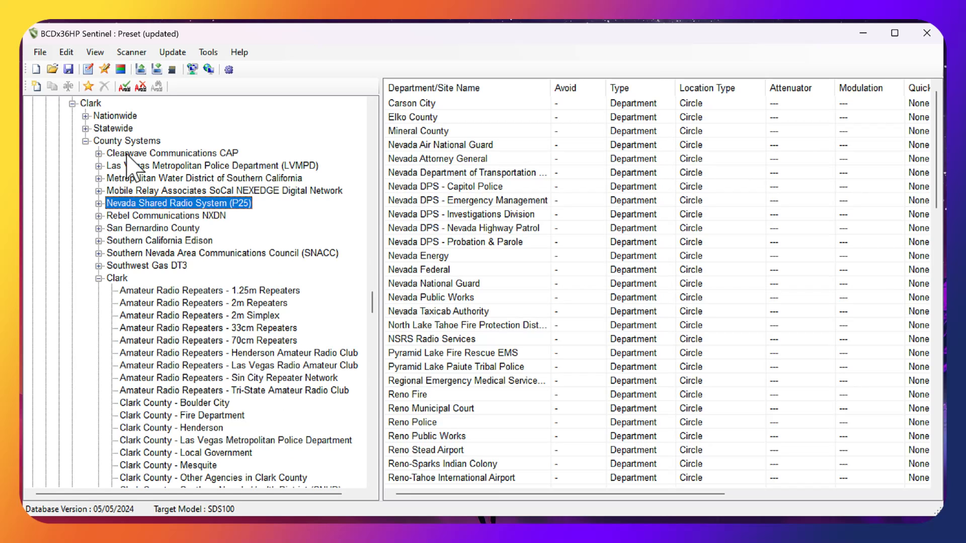
{"action": "left_click", "coordinate": [98, 278]}
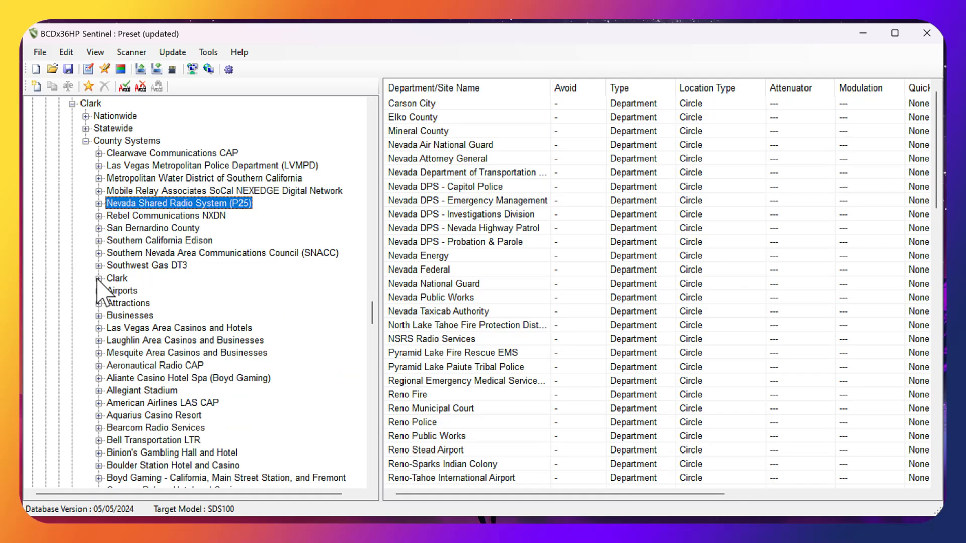
{"action": "left_click", "coordinate": [86, 142]}
{"action": "left_click", "coordinate": [72, 104]}
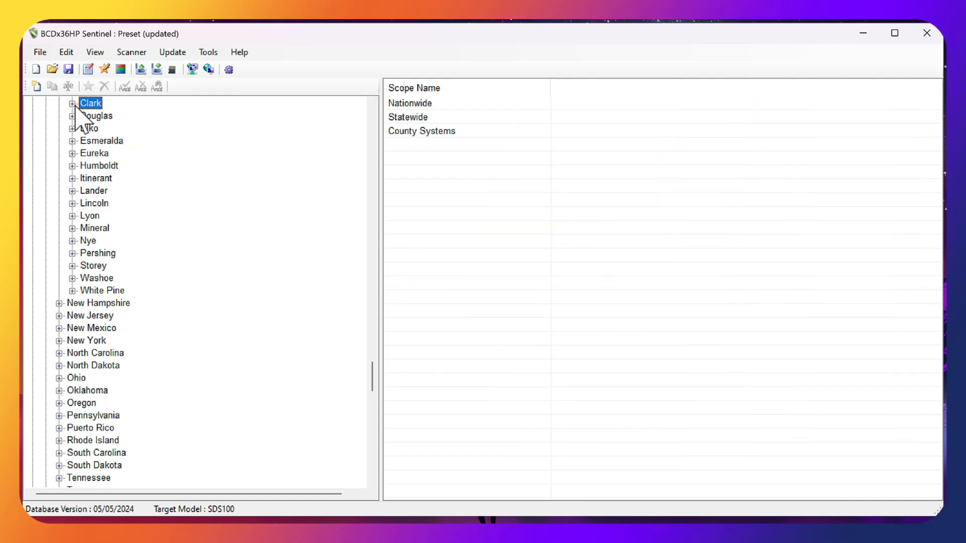
Collapse the whole Database tree and the Favorites Lists tree, and display the overview of all favorites lists
{"action": "scroll", "coordinate": [88, 168], "scroll_direction": "up", "scroll_amount": 7}
{"action": "scroll", "coordinate": [88, 174], "scroll_direction": "up", "scroll_amount": 20}
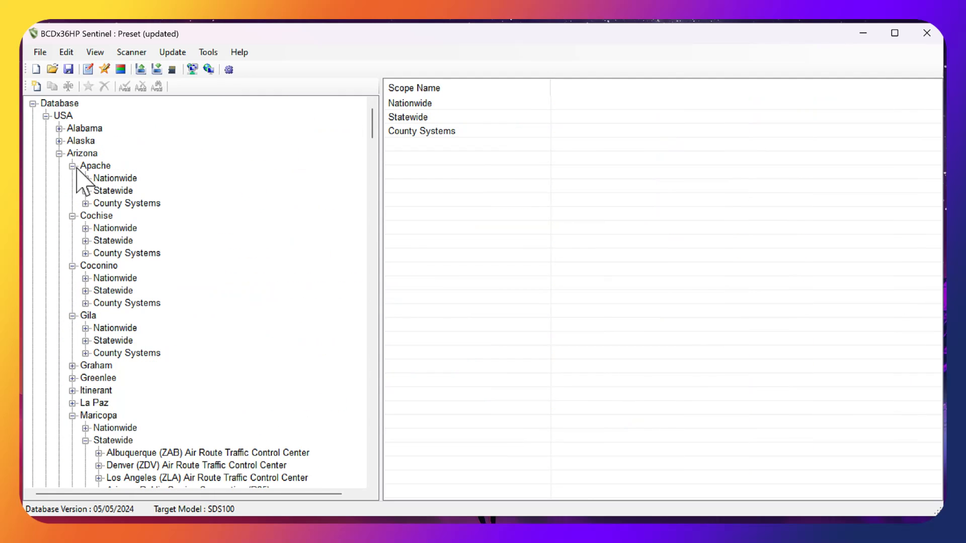
{"action": "left_click", "coordinate": [33, 105]}
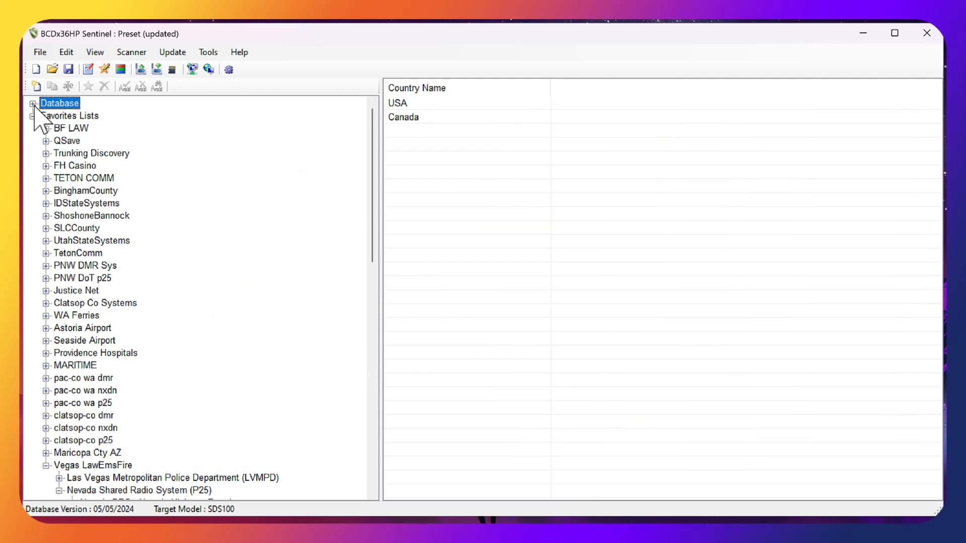
{"action": "left_click", "coordinate": [32, 116]}
{"action": "left_click", "coordinate": [58, 117]}
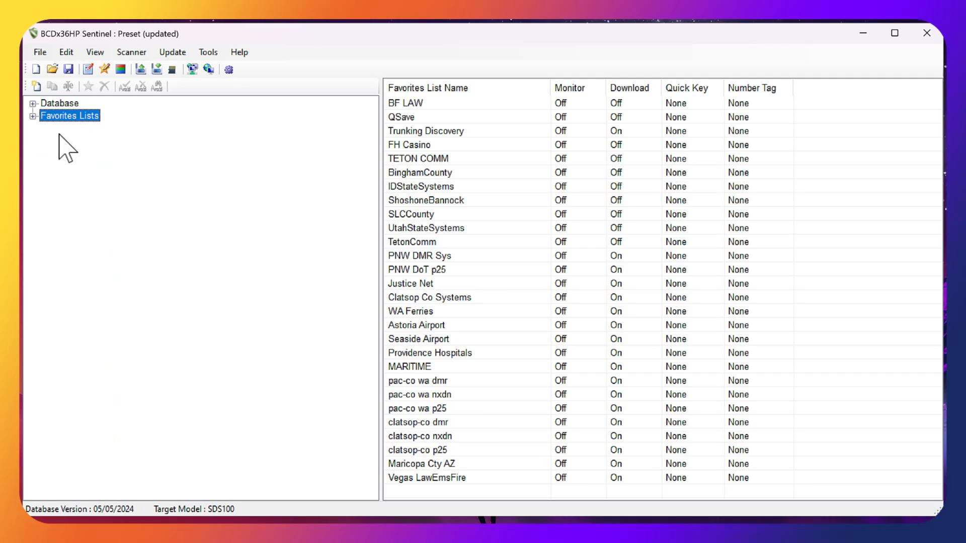
Expand Favorites Lists, collapse Nevada Shared Radio System (P25) under Vegas LawEmsFire, and expand Maricopa Cty AZ
{"action": "left_click", "coordinate": [33, 116]}
{"action": "scroll", "coordinate": [121, 282], "scroll_direction": "down", "scroll_amount": 15}
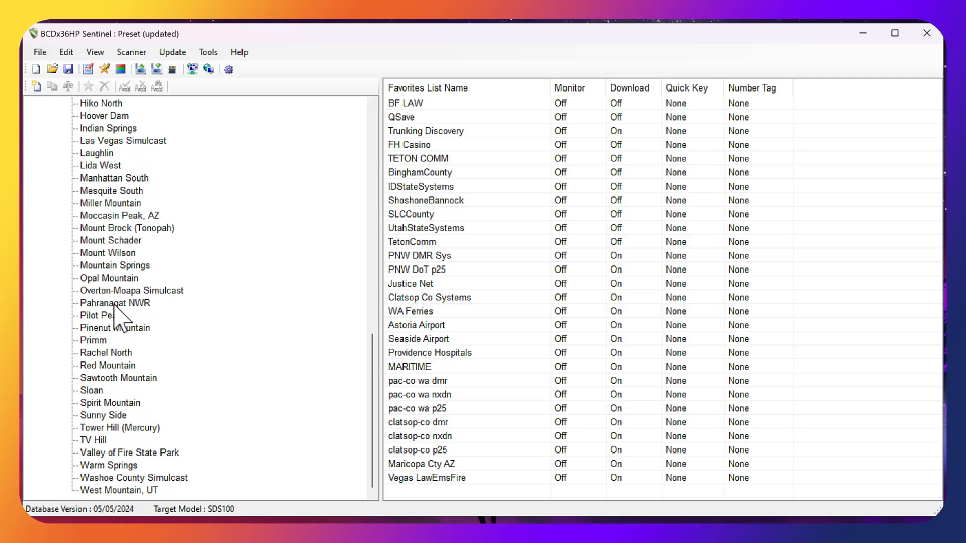
{"action": "scroll", "coordinate": [123, 302], "scroll_direction": "up", "scroll_amount": 4}
{"action": "scroll", "coordinate": [129, 278], "scroll_direction": "up", "scroll_amount": 5}
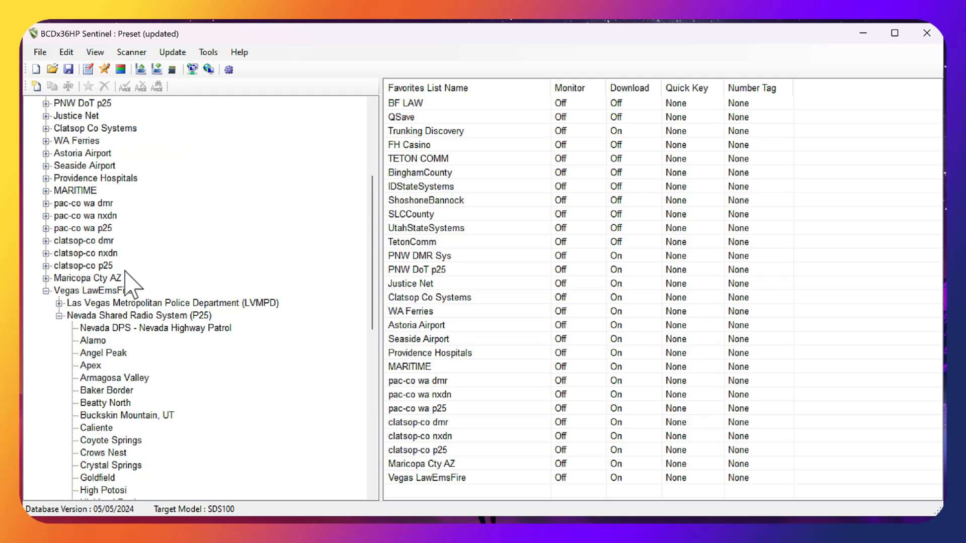
{"action": "left_click", "coordinate": [59, 315]}
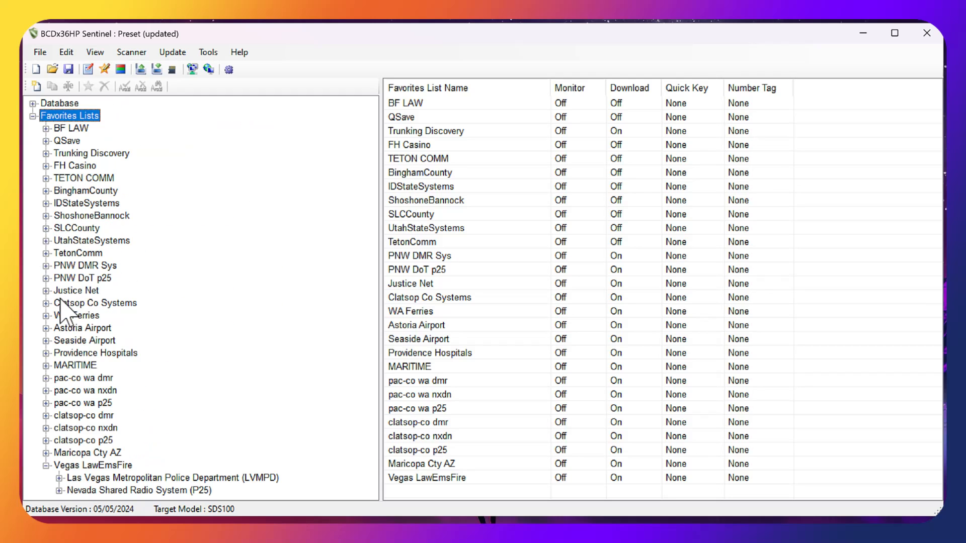
{"action": "left_click", "coordinate": [46, 453]}
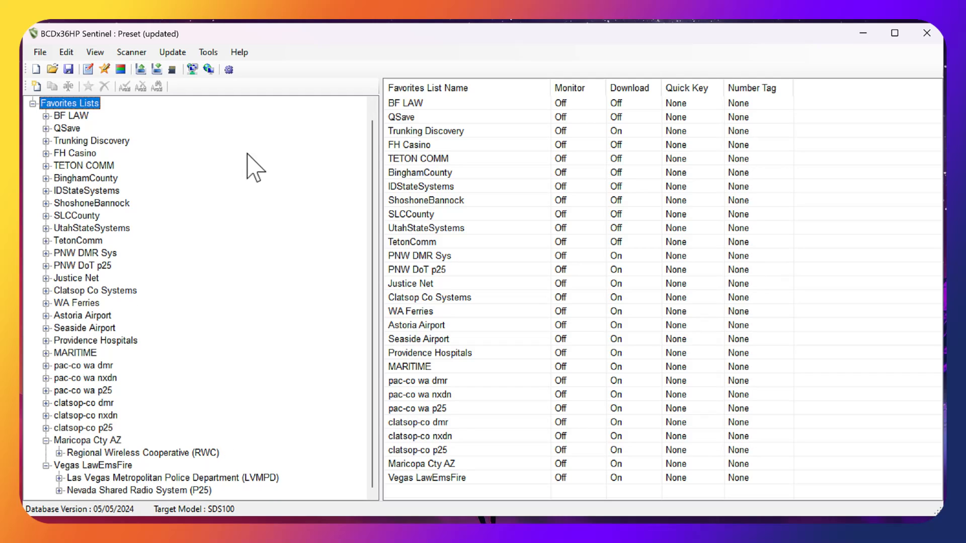
Write the favorites lists to the SDS100's microSD card with Erase Favorites Lists on Scanner enabled, accepting the erasure and completion messages
{"action": "left_click", "coordinate": [131, 52]}
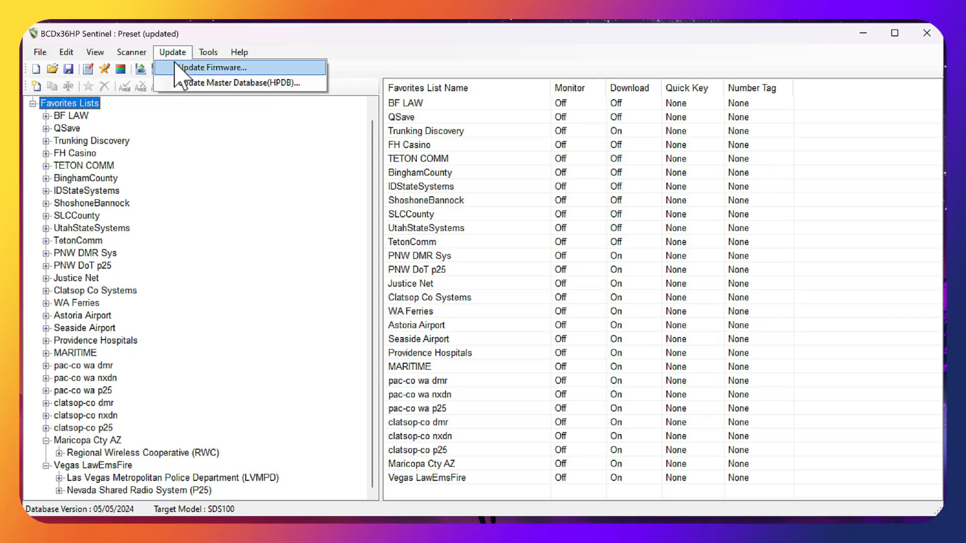
{"action": "left_click", "coordinate": [138, 83]}
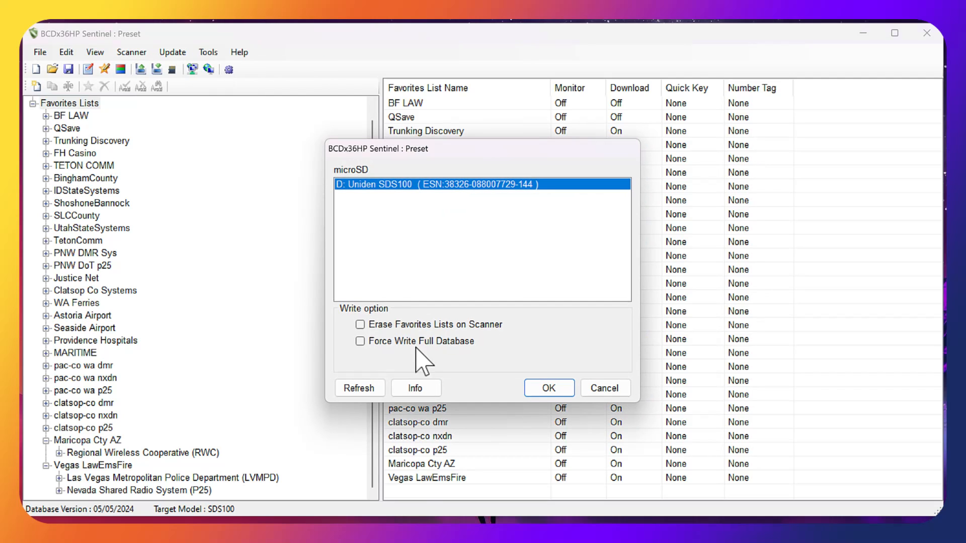
{"action": "left_click", "coordinate": [360, 324]}
{"action": "left_click", "coordinate": [544, 385]}
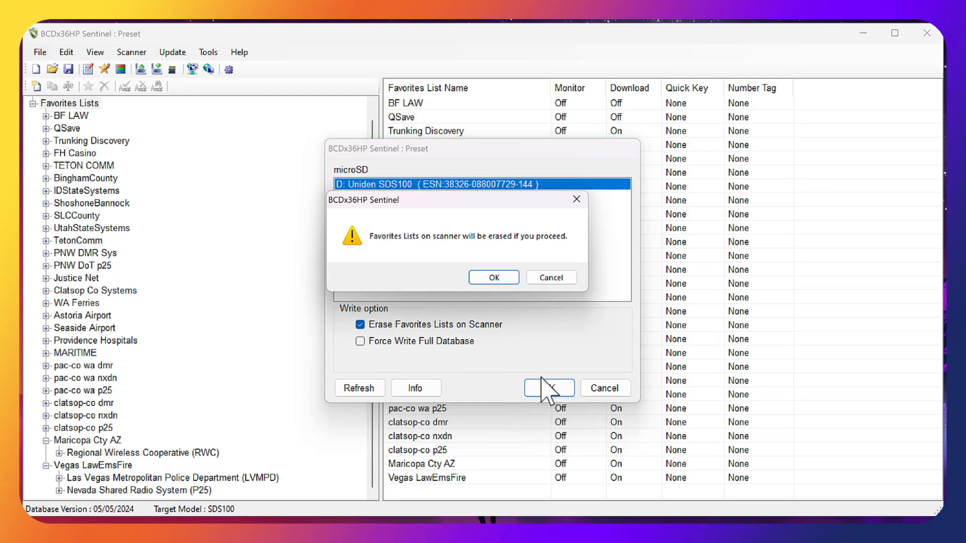
{"action": "left_click", "coordinate": [494, 276]}
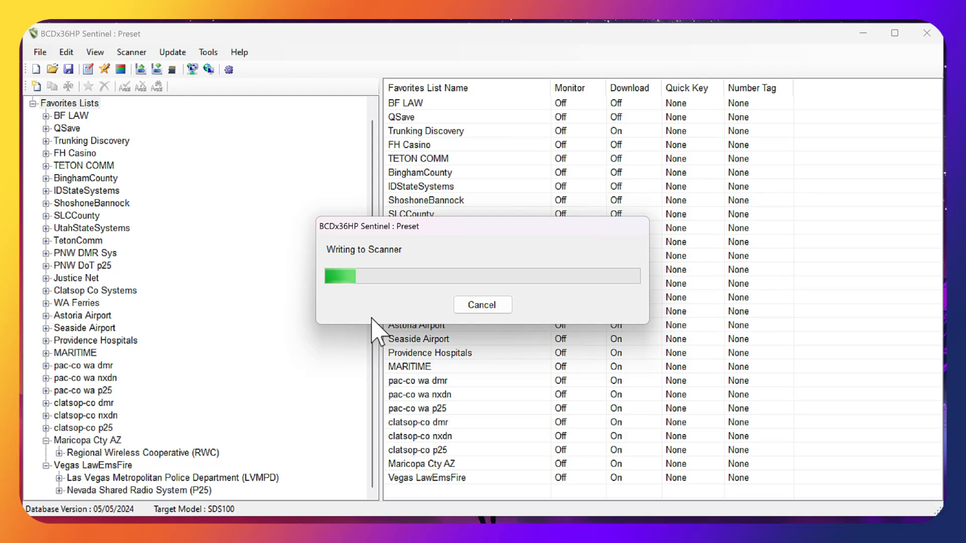
{"action": "left_click_drag", "start_coordinate": [571, 226], "coordinate": [414, 113]}
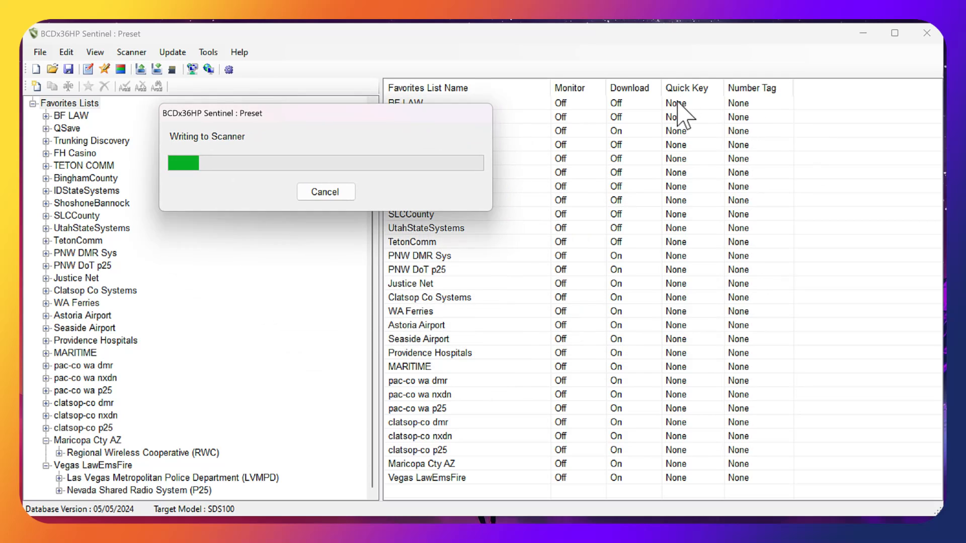
{"action": "left_click_drag", "start_coordinate": [335, 114], "coordinate": [559, 215]}
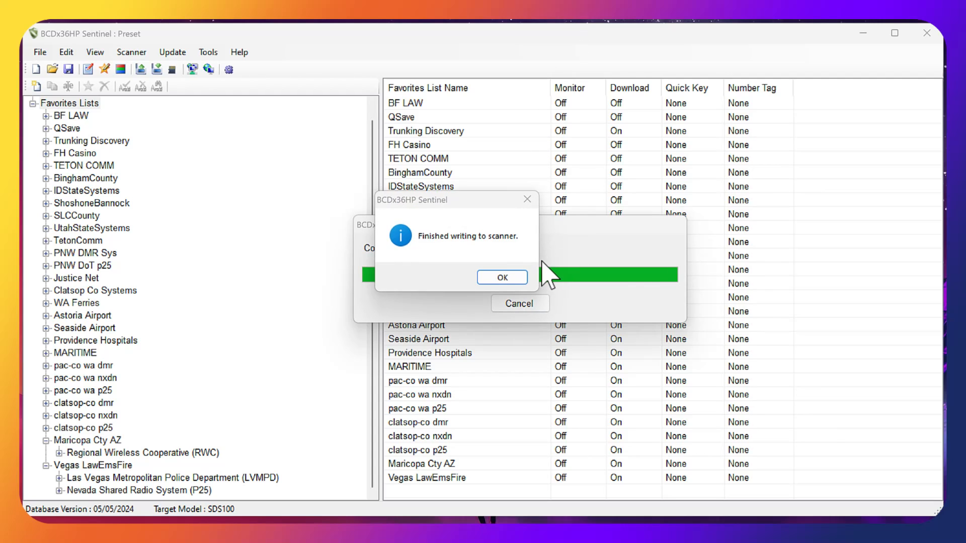
{"action": "left_click", "coordinate": [505, 278]}
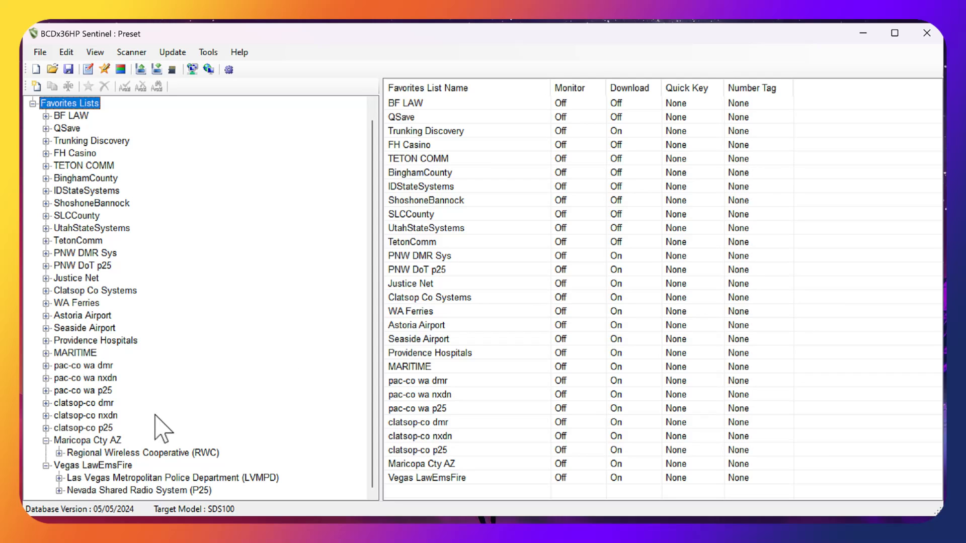
Collapse Vegas LawEmsFire and Maricopa Cty AZ, and open the BF LAW favorites list to show its systems
{"action": "left_click", "coordinate": [46, 465]}
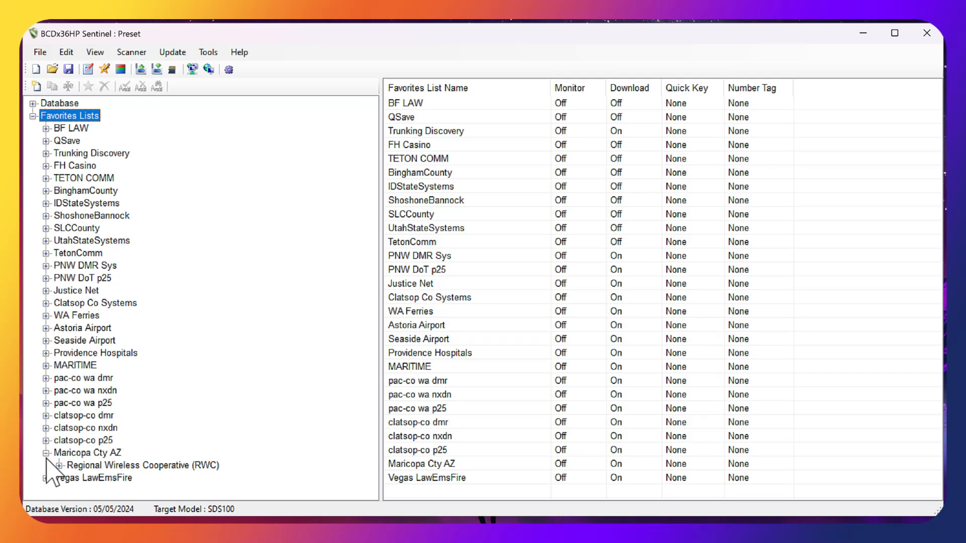
{"action": "left_click", "coordinate": [46, 453]}
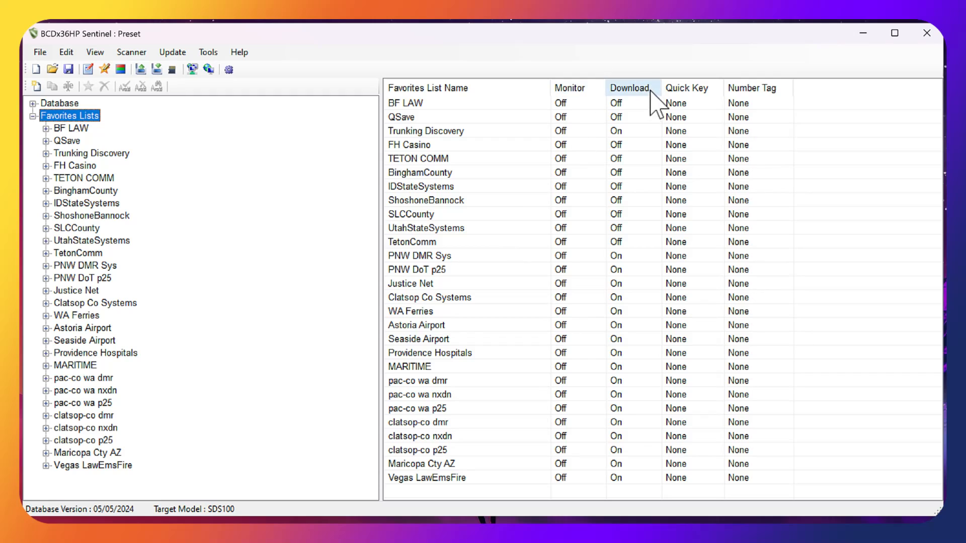
{"action": "left_click", "coordinate": [693, 104]}
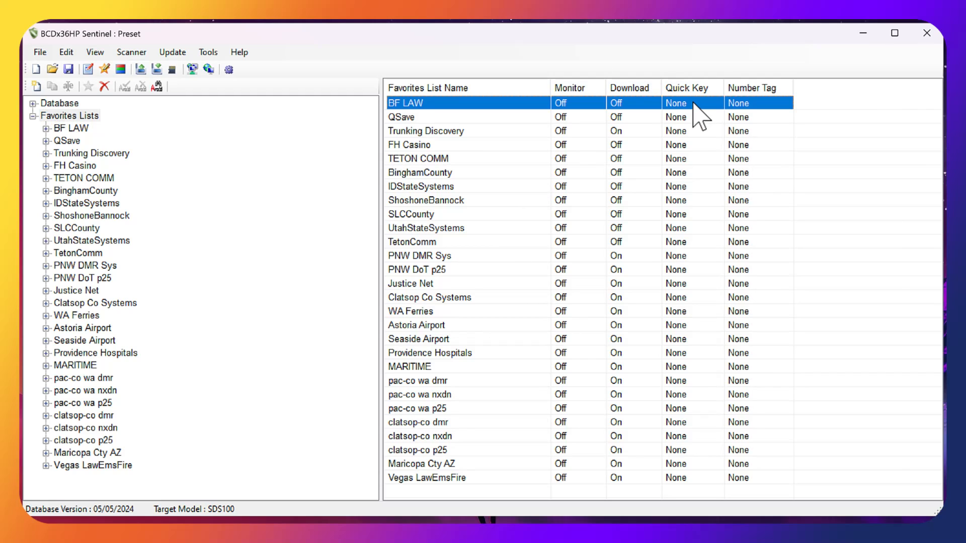
{"action": "double_click", "coordinate": [693, 104]}
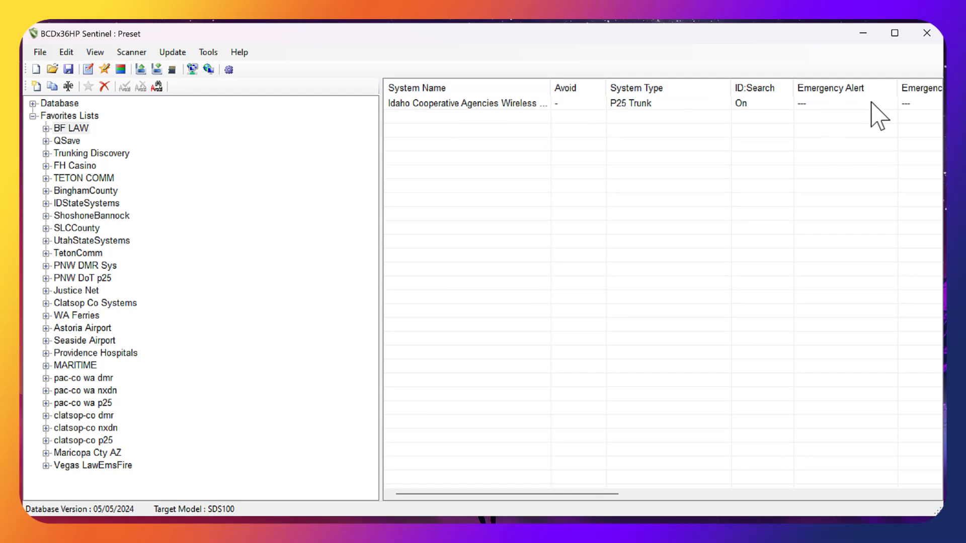
Review the BF LAW system's settings, and open Idaho Cooperative Agencies Wireless Interoperable Network to examine its department and site settings
{"action": "left_click_drag", "start_coordinate": [584, 495], "coordinate": [847, 442]}
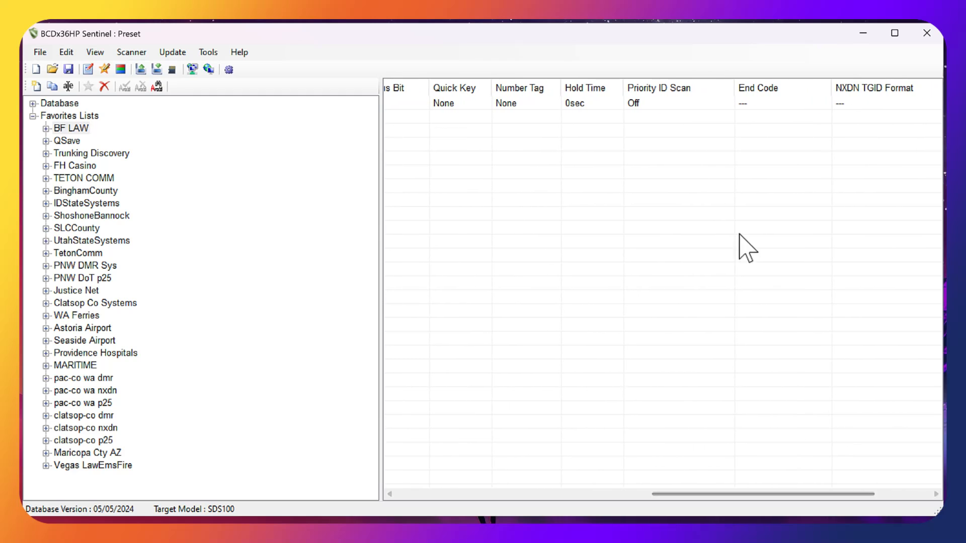
{"action": "double_click", "coordinate": [634, 104]}
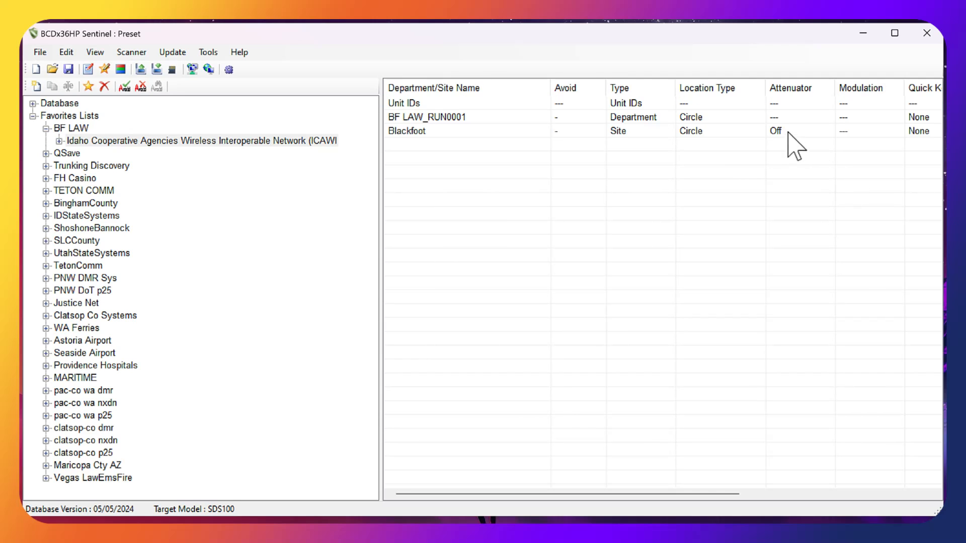
{"action": "left_click_drag", "start_coordinate": [658, 501], "coordinate": [619, 485]}
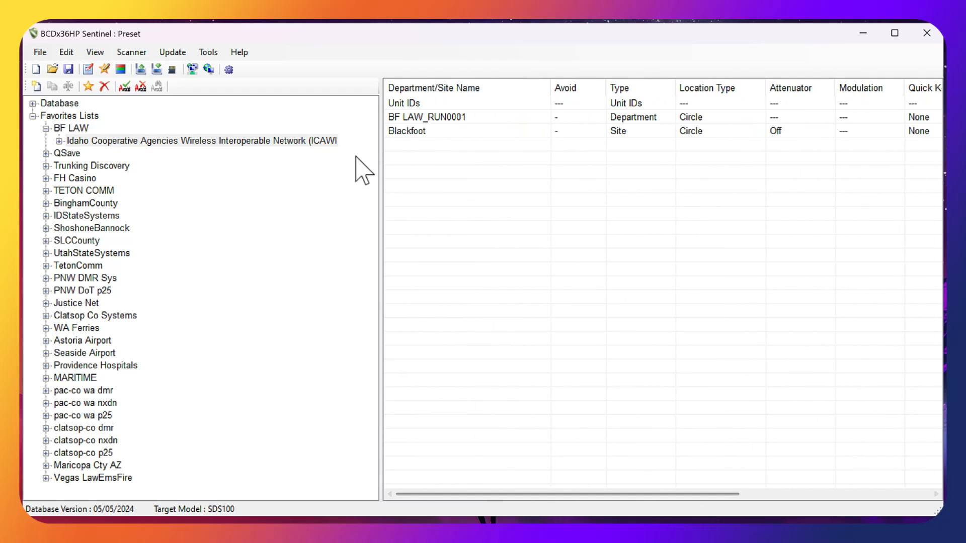
Collapse BF LAW and open Vegas LawEmsFire to show its systems and their settings
{"action": "left_click", "coordinate": [46, 129]}
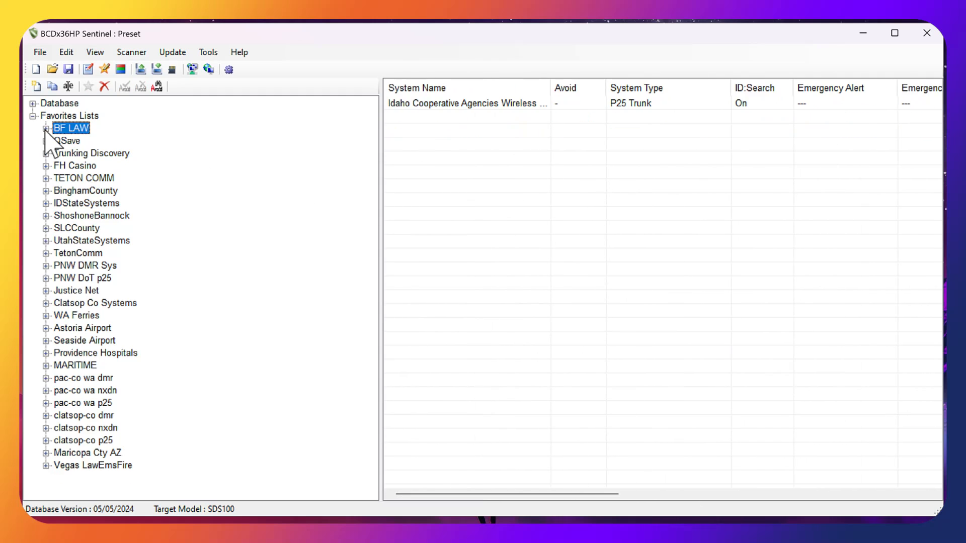
{"action": "double_click", "coordinate": [107, 467]}
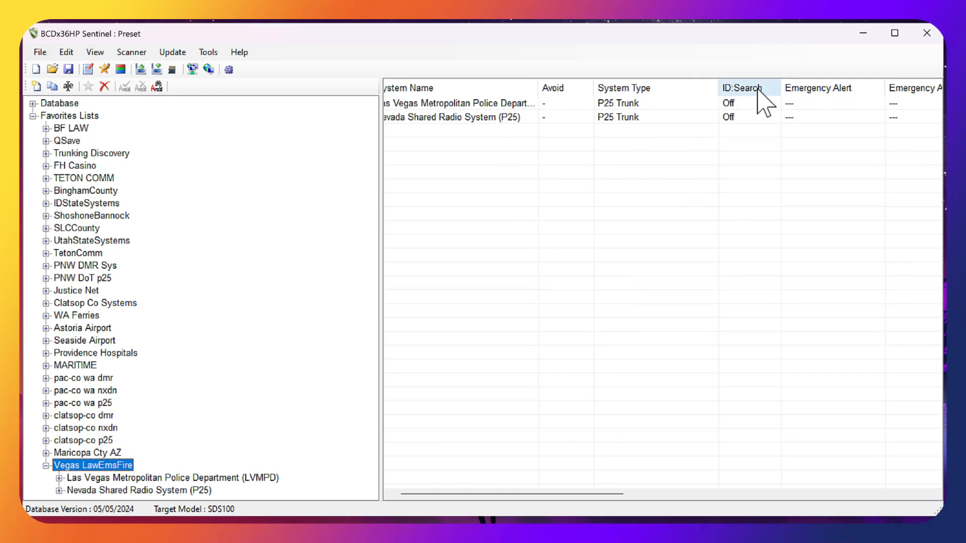